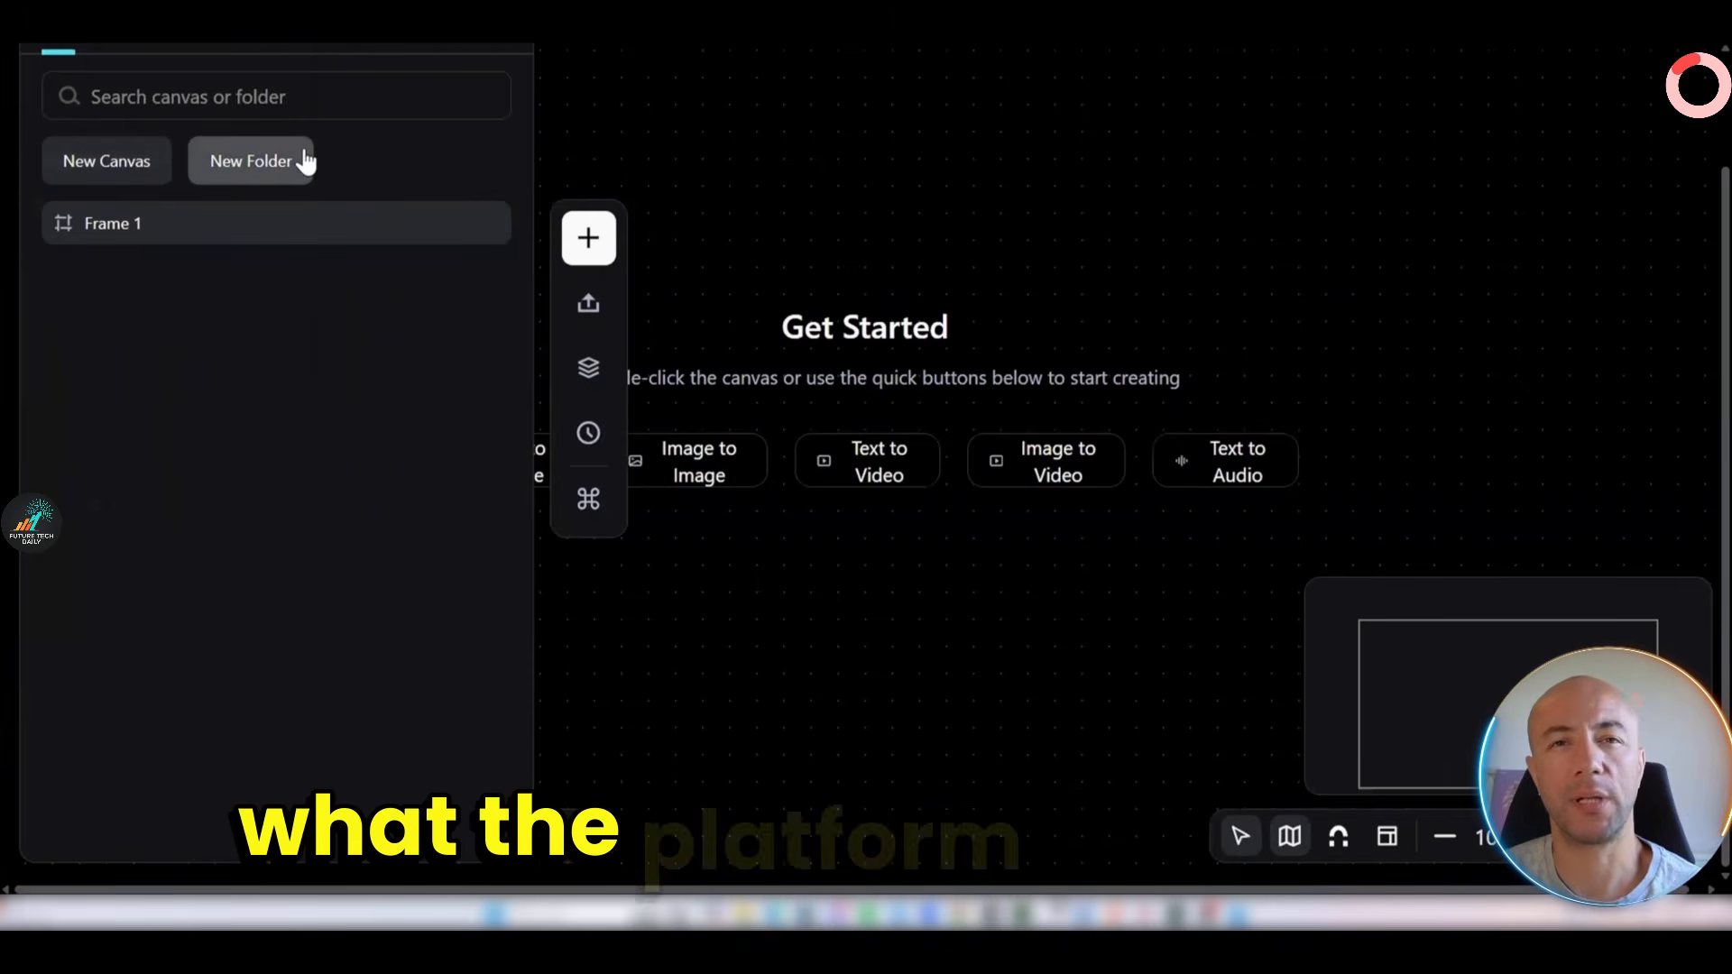
Create a folder named part1 in the project's file list.
click(254, 170)
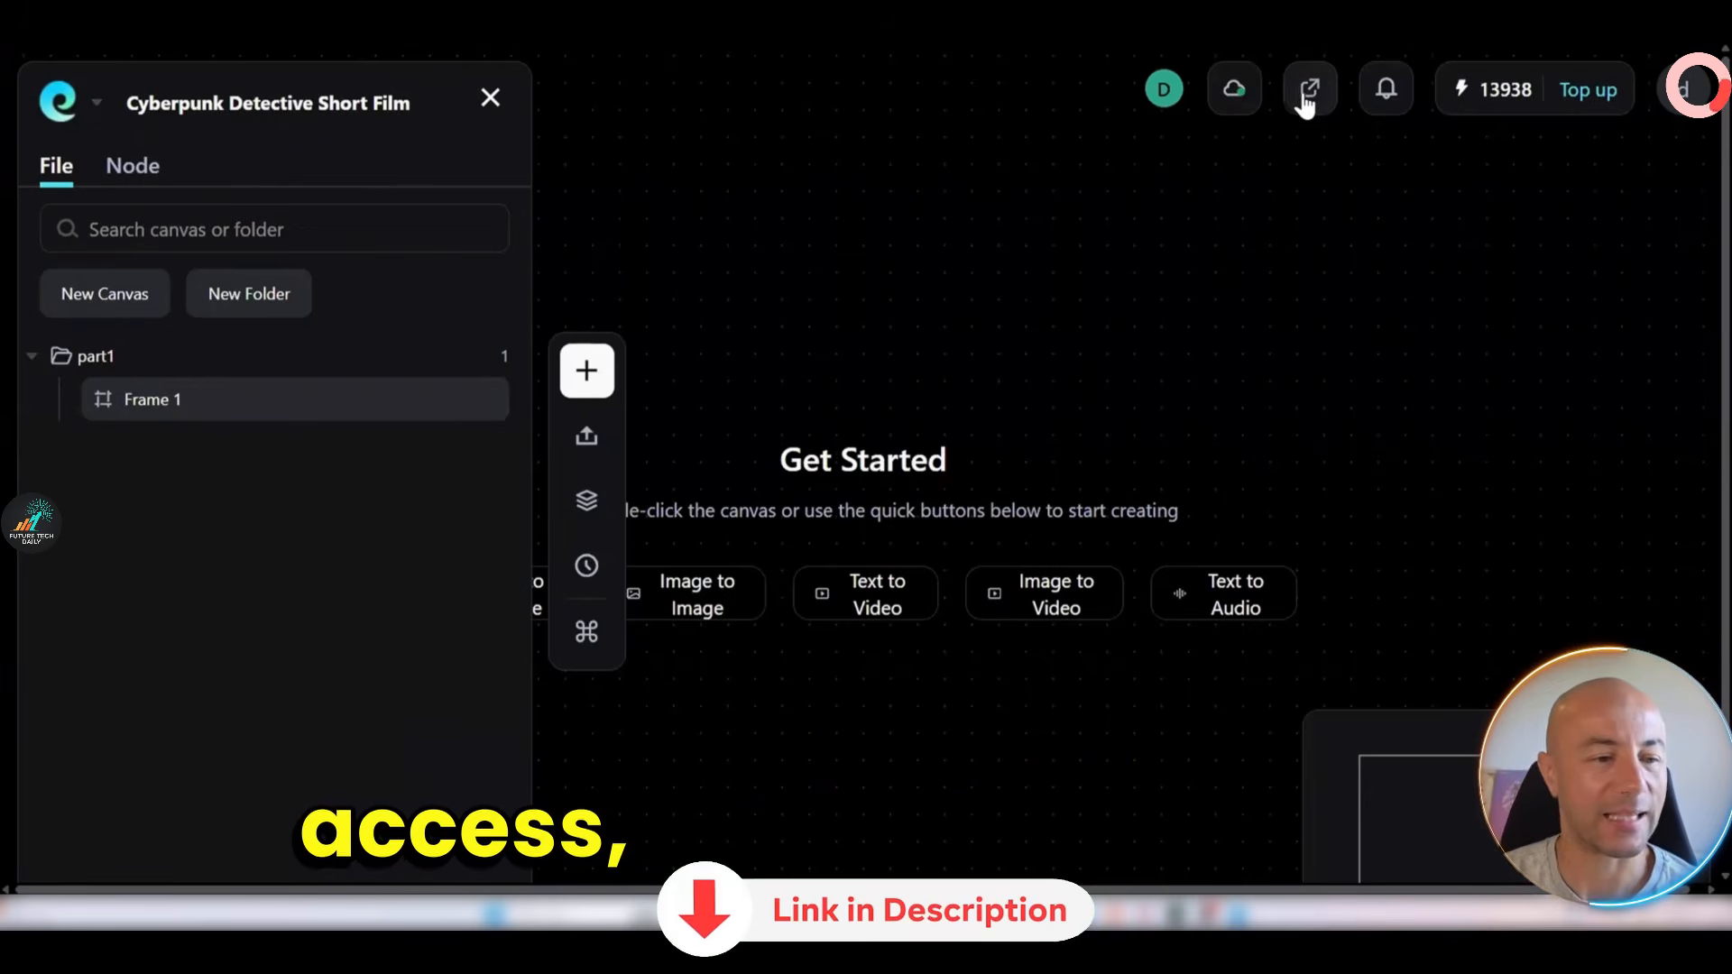
scroll(599, 375, down, 2)
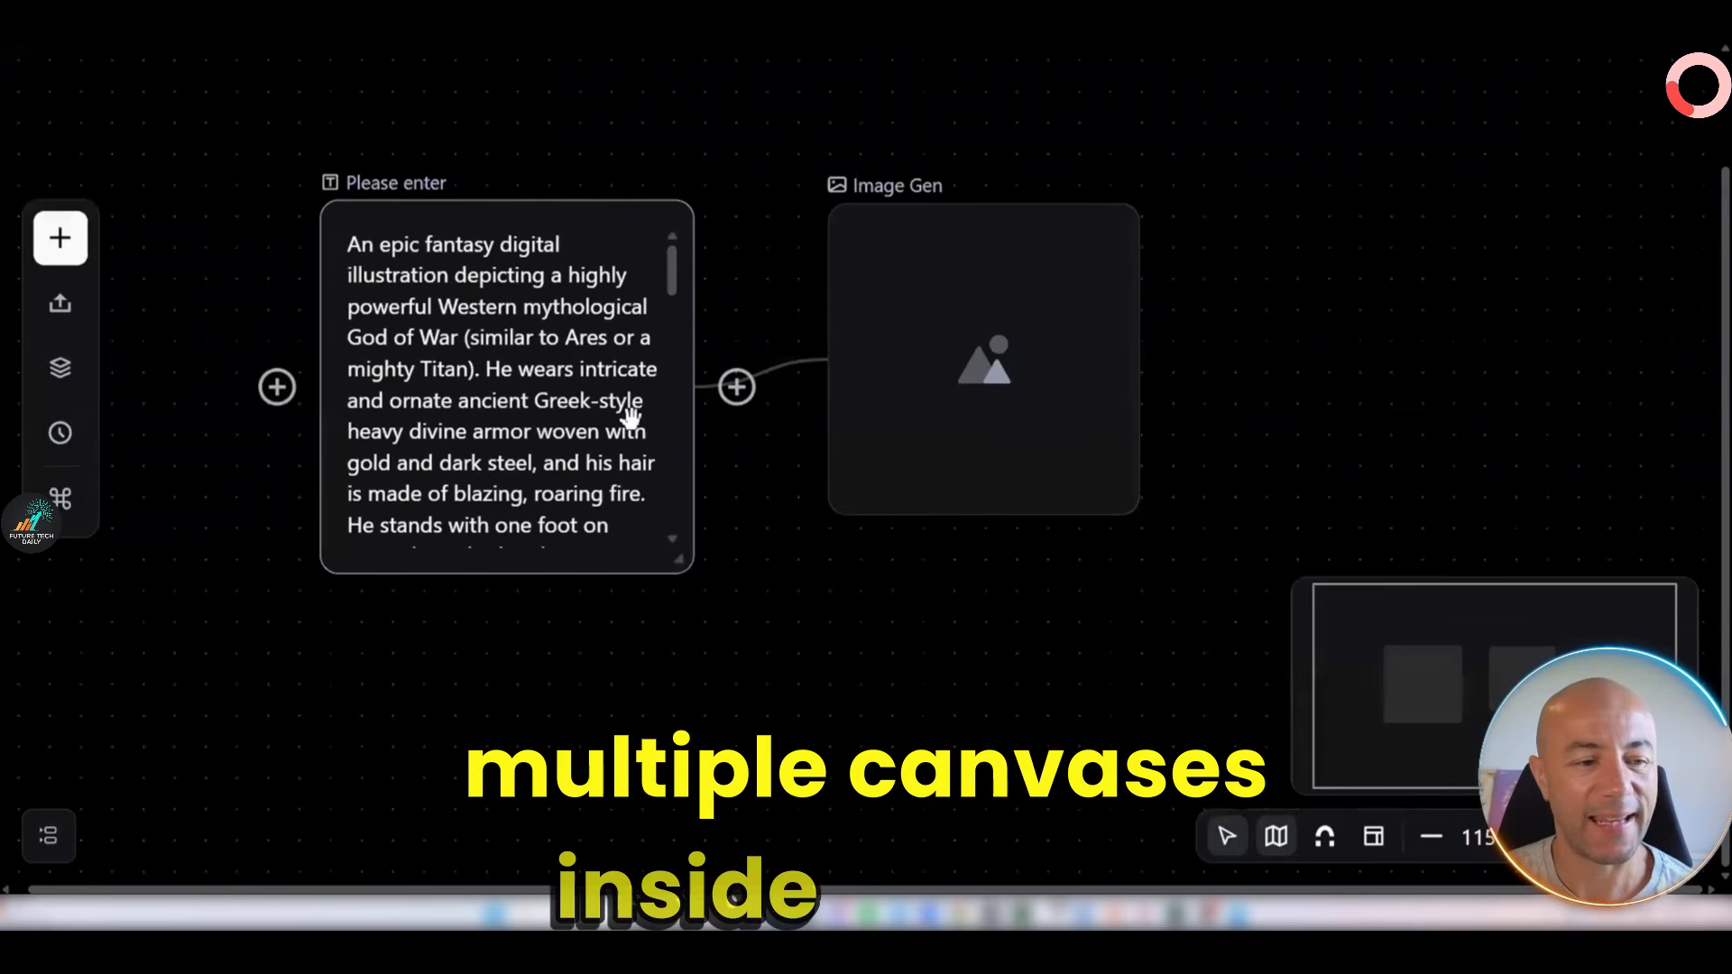
Select the fantasy prompt text node and enter a prompt about a cinematic cyberpunk detective beneath neon lights in a rainy futuristic city.
scroll(631, 417, down, 1)
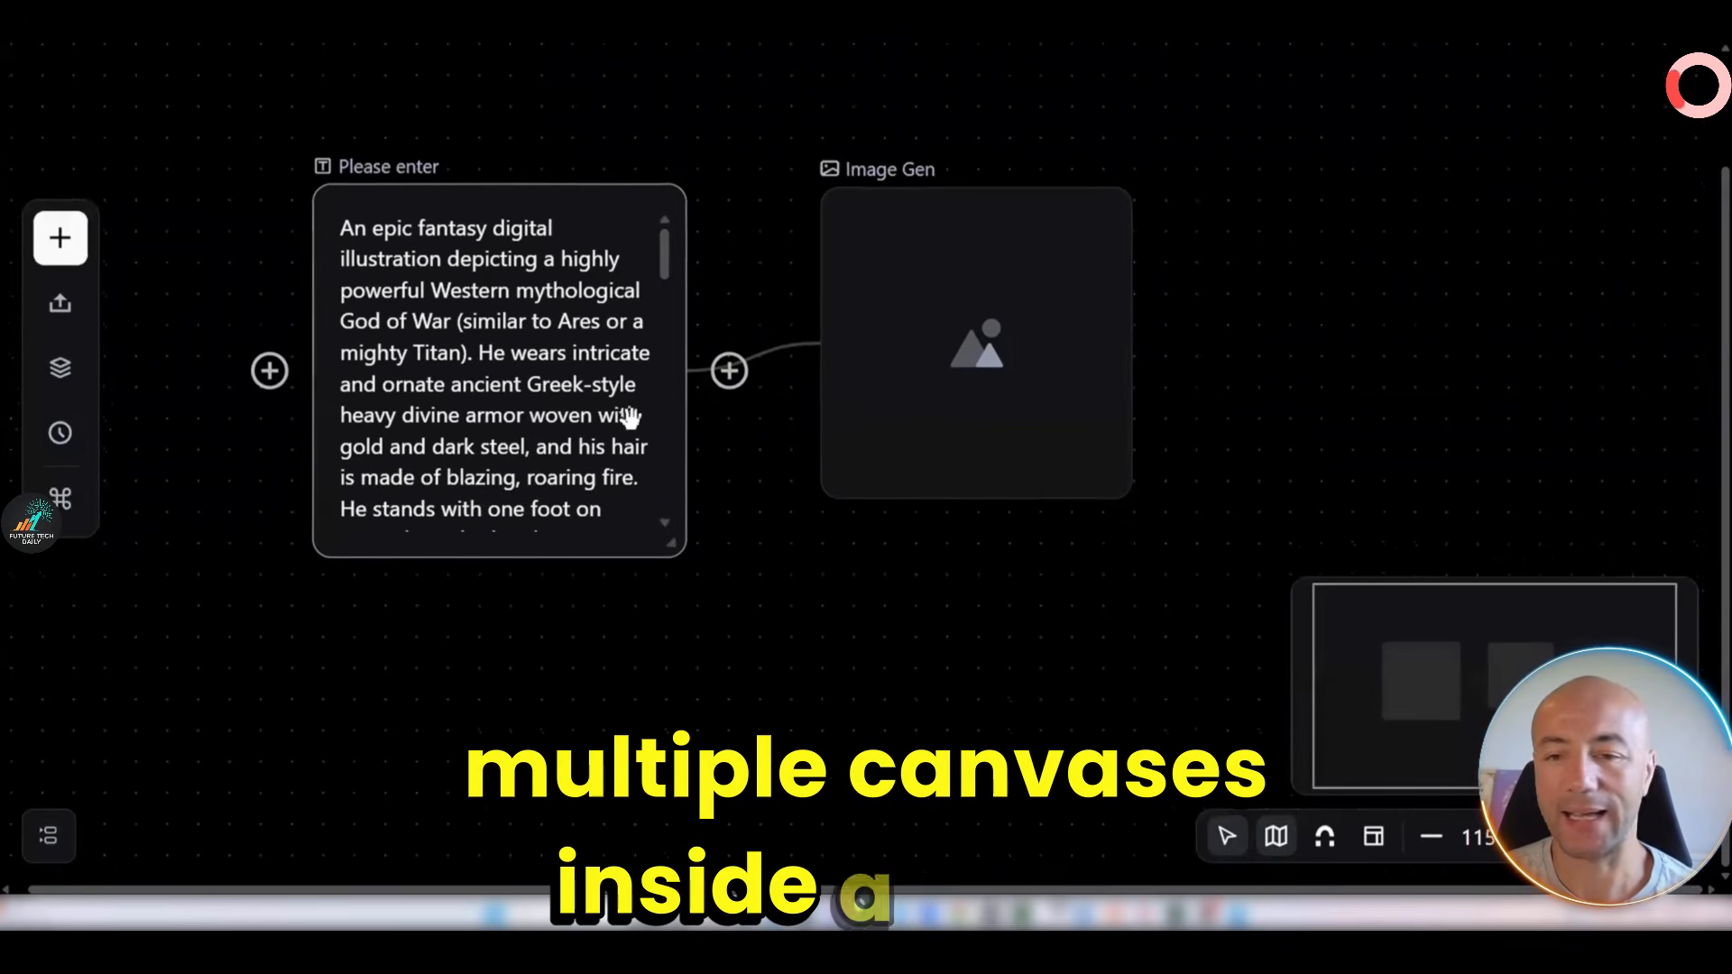
scroll(630, 417, left, 1)
click(637, 469)
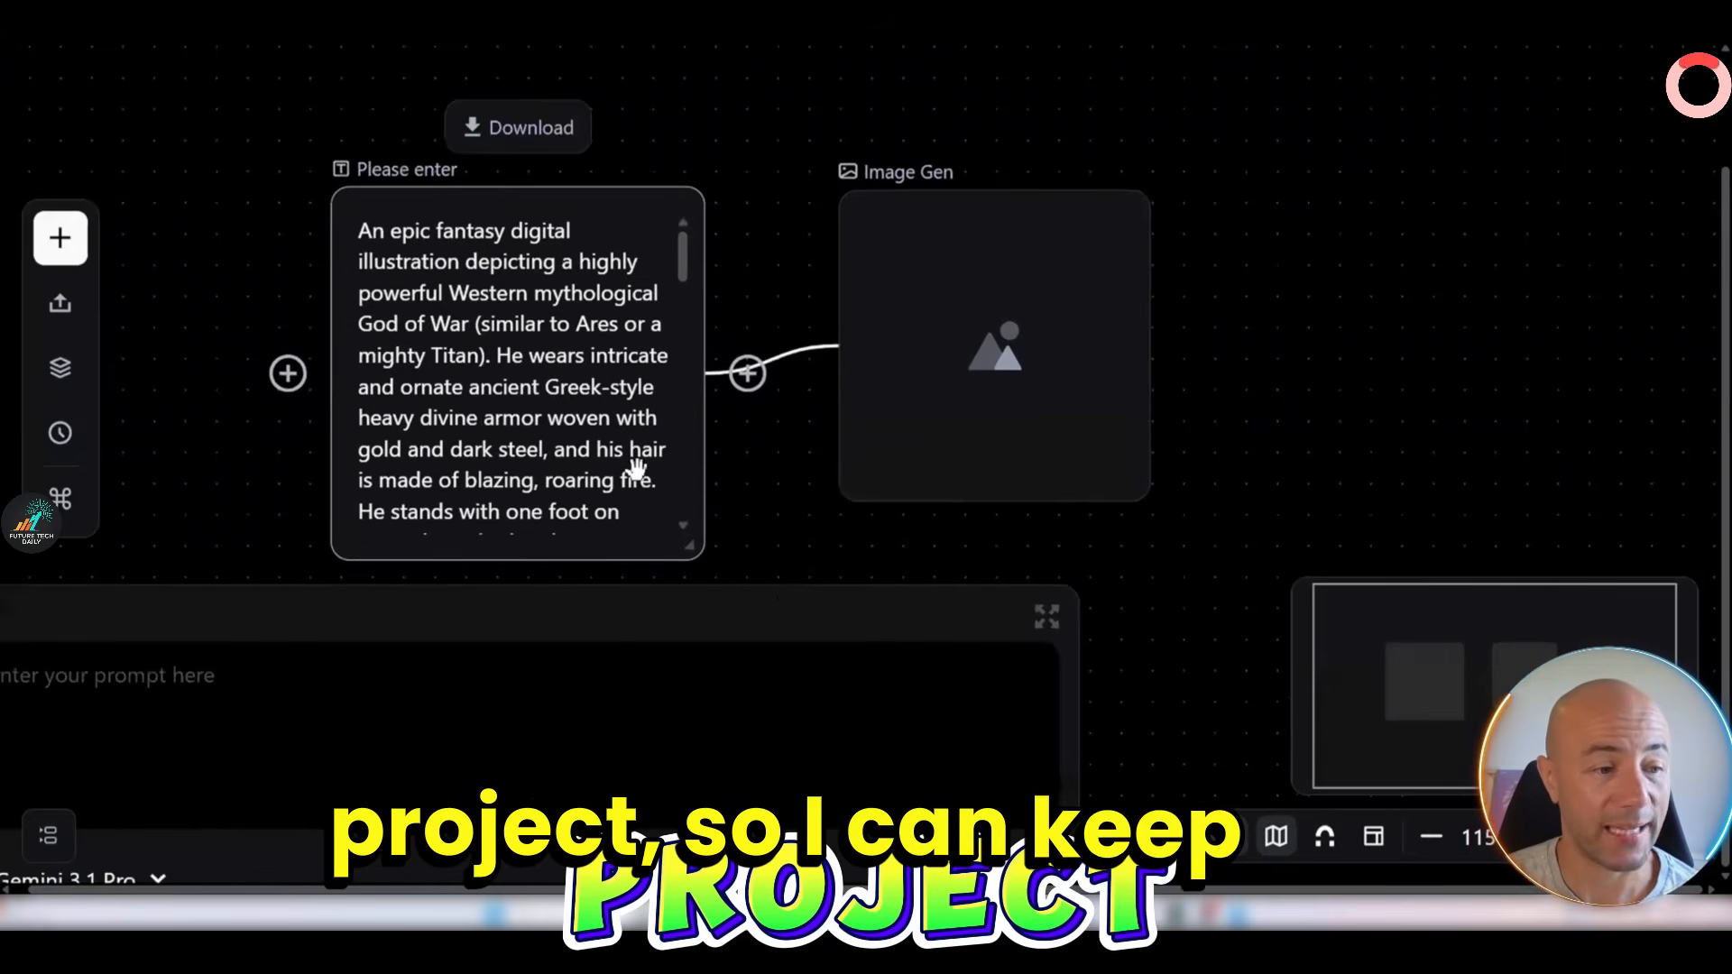
scroll(759, 598, down, 1)
scroll(759, 597, left, 1)
scroll(758, 597, left, 2)
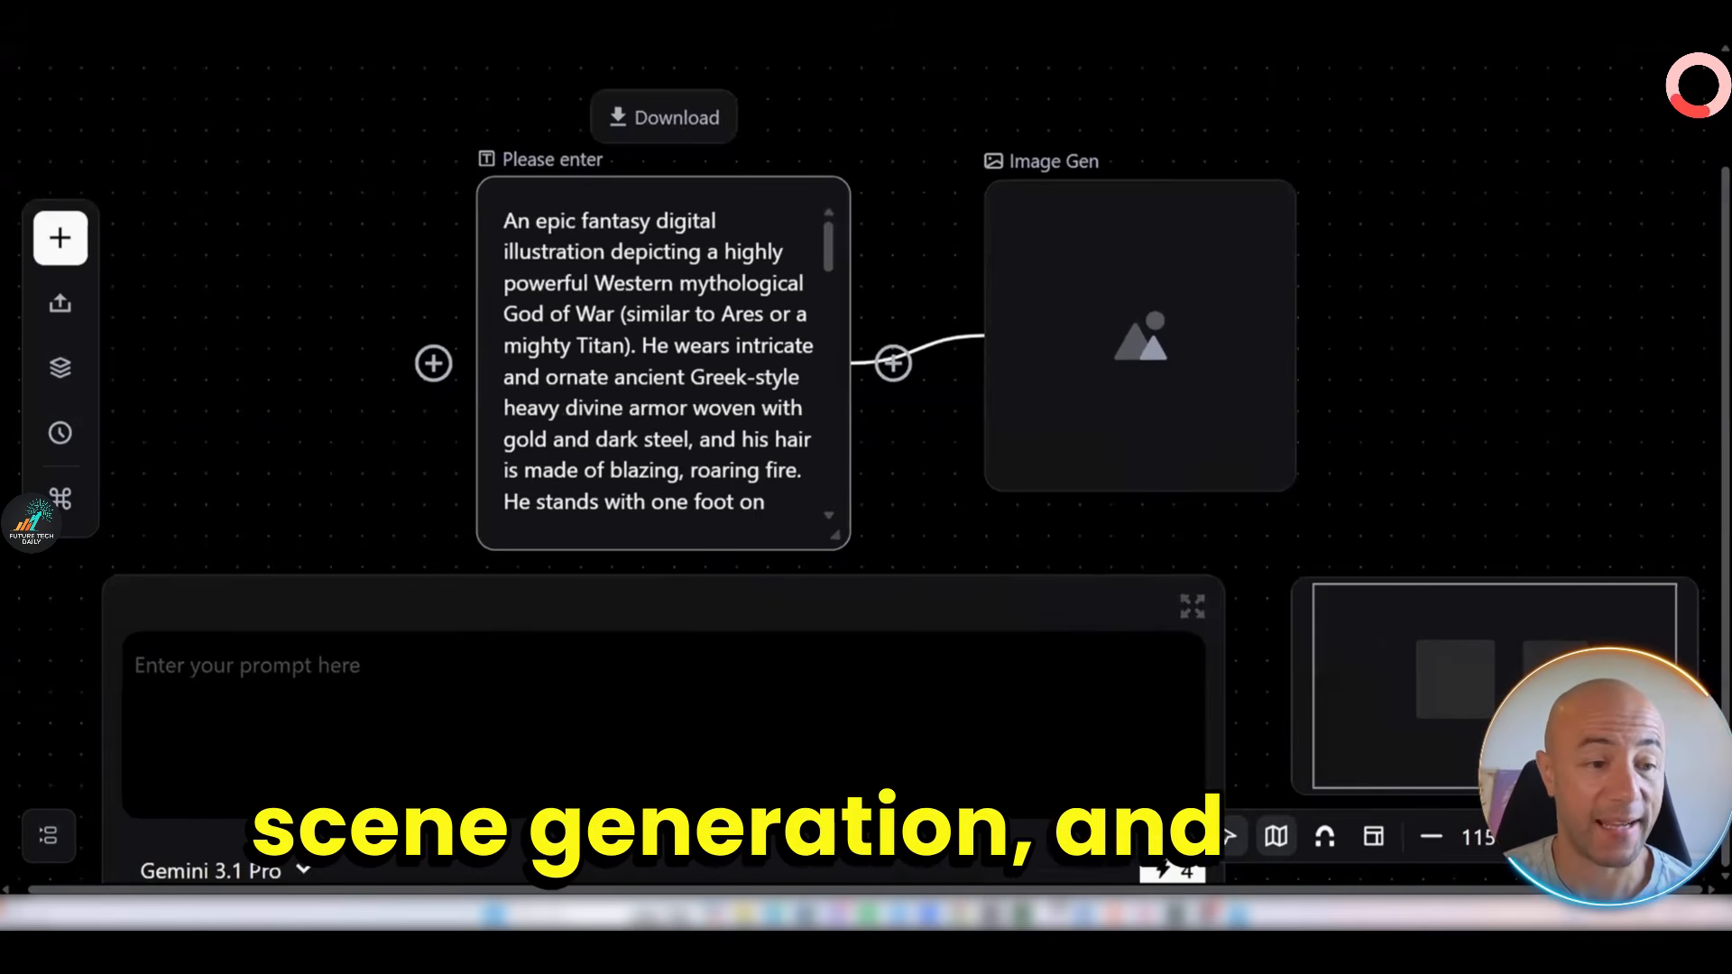
text(A cinematic cyberpunk detective standing alone beneath neon lights in a rainy futuristic city, reflective wet streets, holographic advertisements, dramatic rim lighting, volumetric fog, ultra realistic, 8K, movie still, highly detailed, cinematic composition, anamorphic lens, masterpiece)
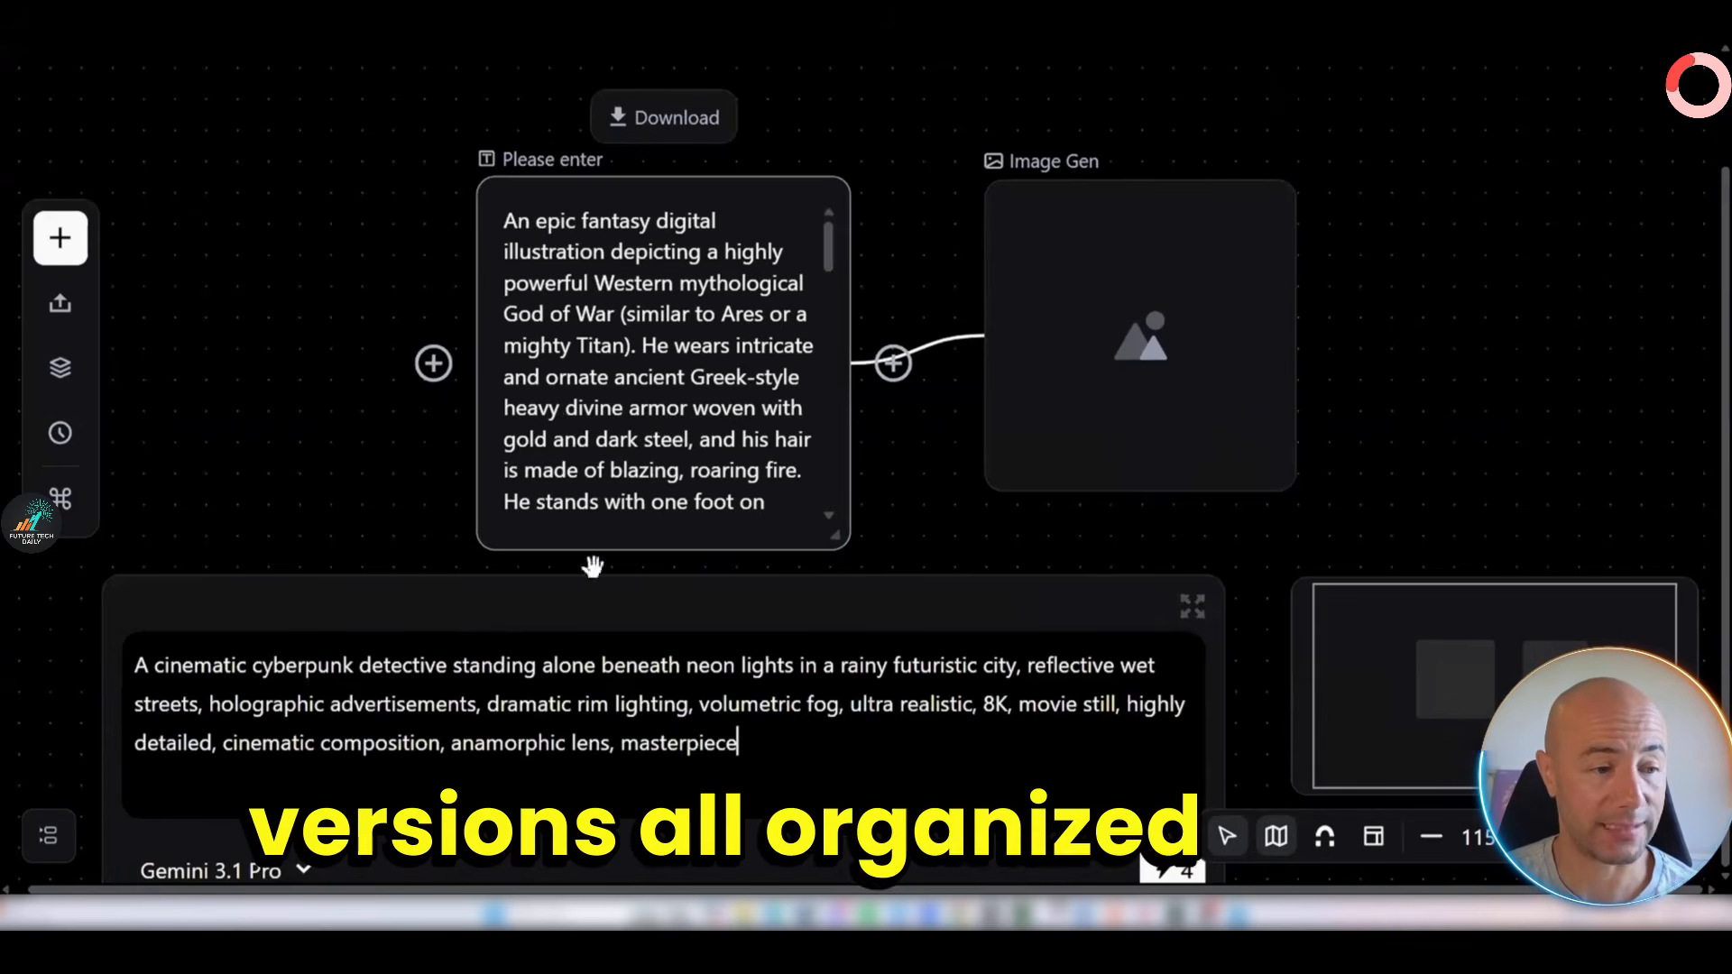
Look through the available text models, keep Gemini 3.1 Pro, and generate the response to the detective prompt.
scroll(1493, 491, down, 3)
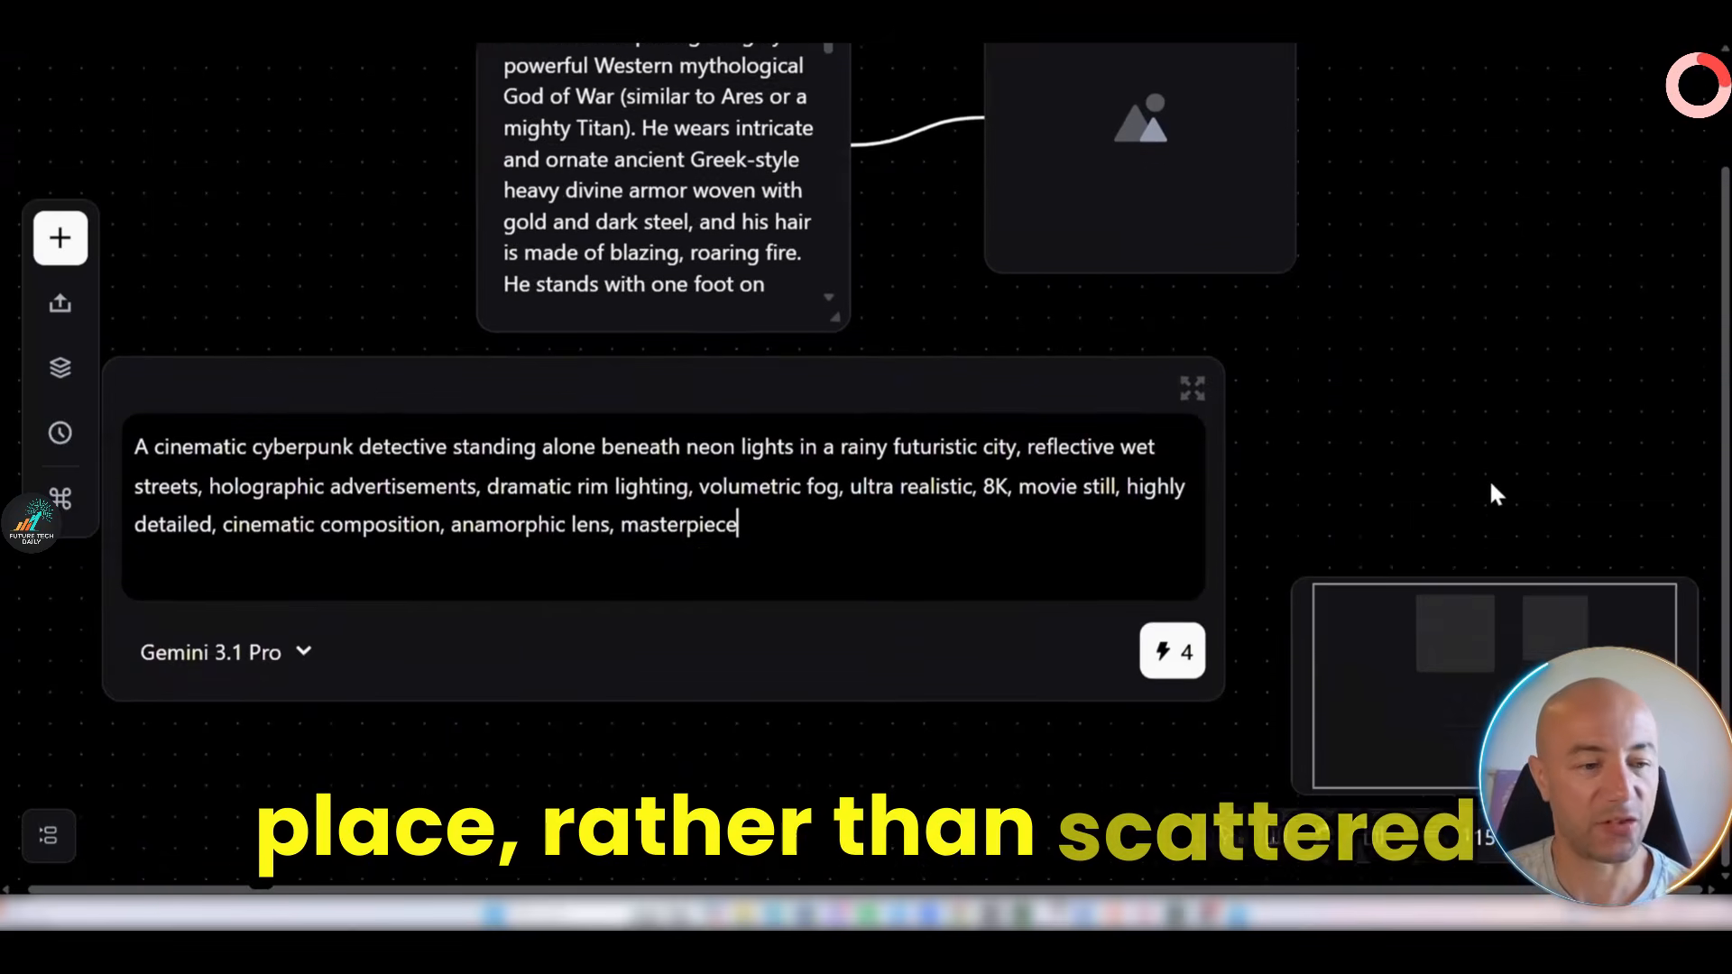
click(303, 670)
scroll(361, 372, down, 5)
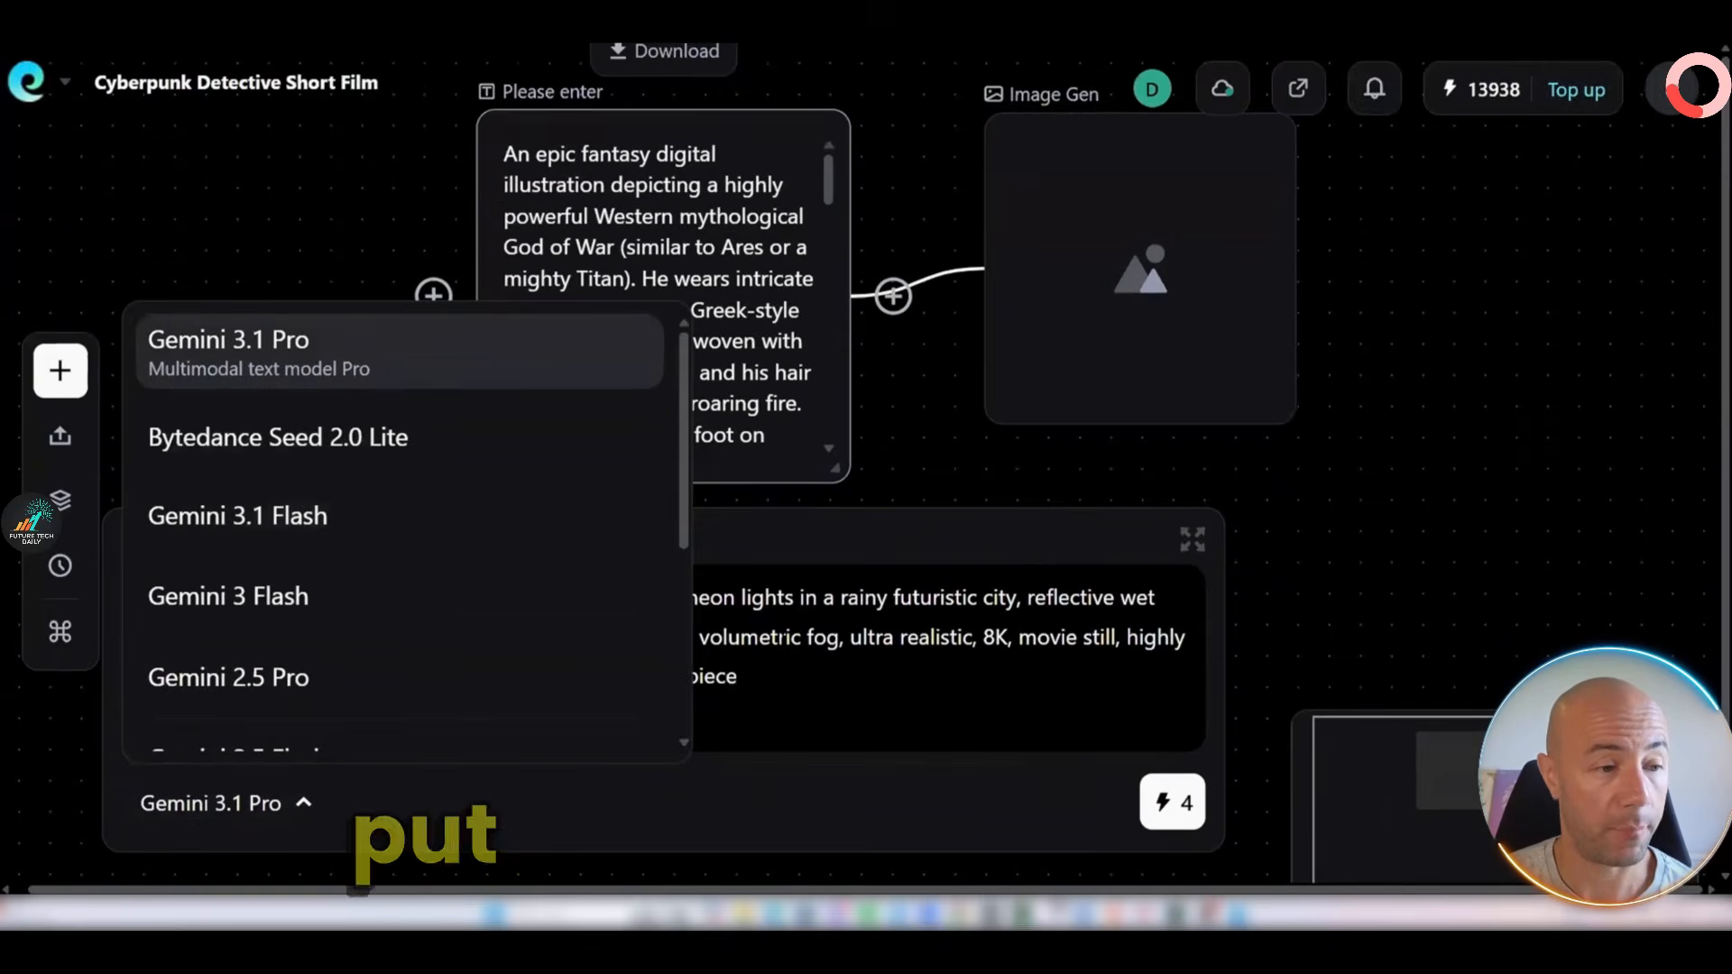
click(778, 505)
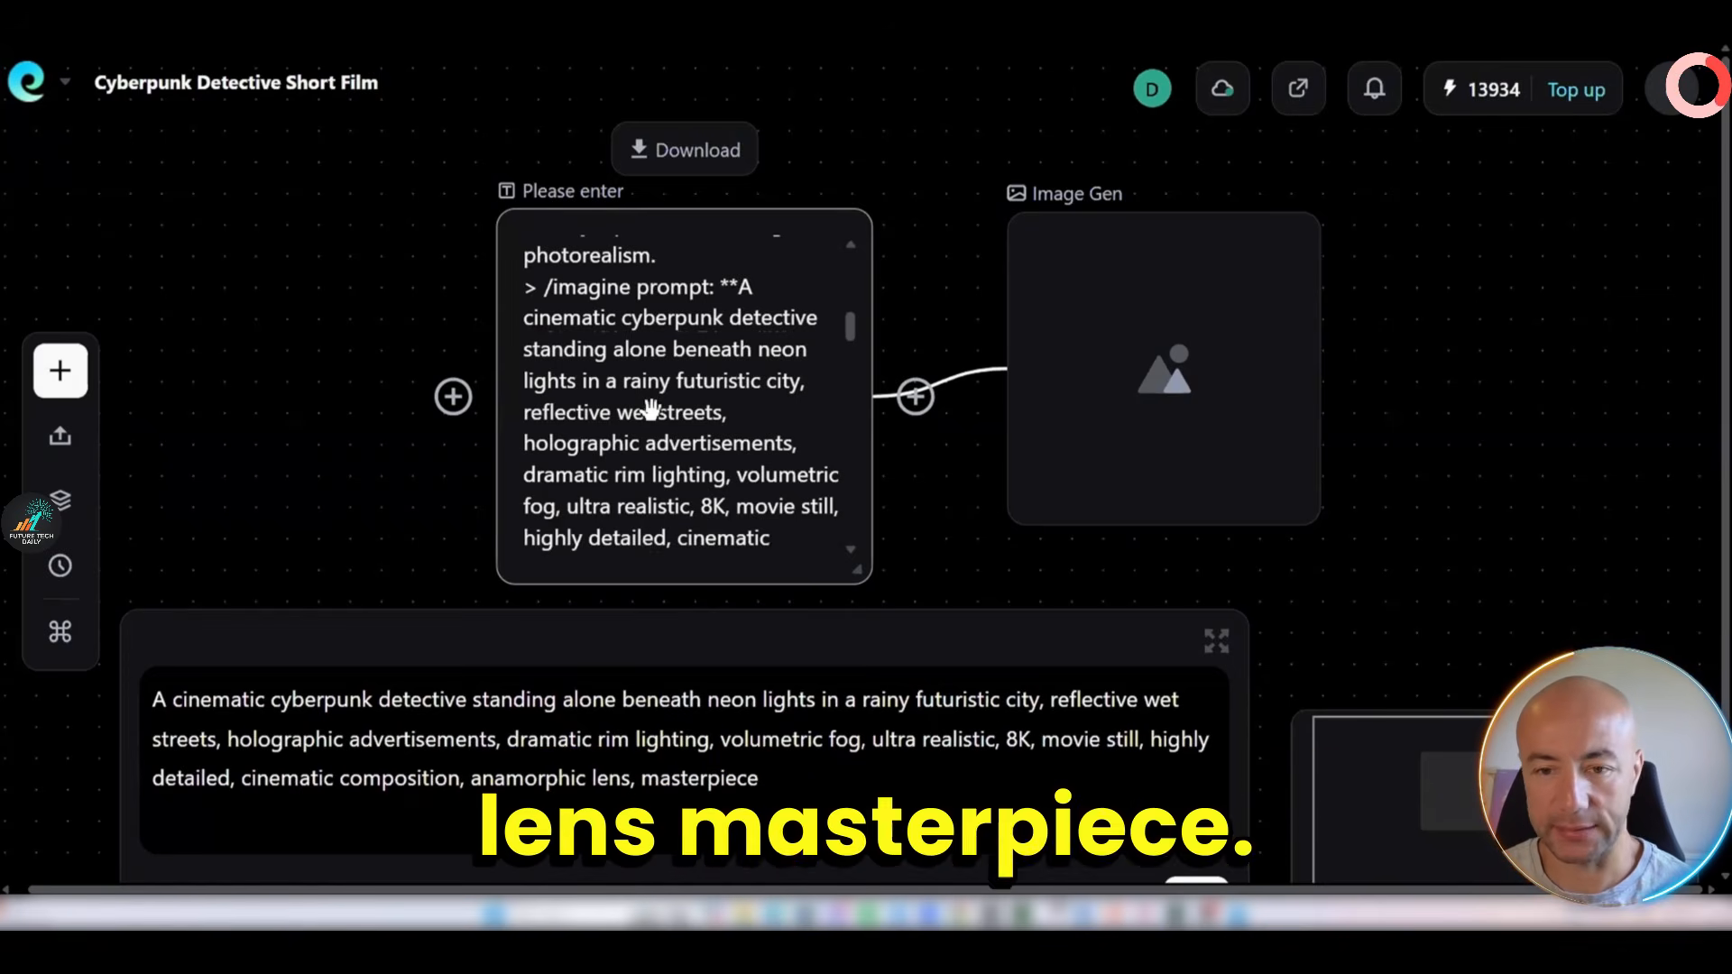
Highlight part of the Midjourney prompt in the text node's generated response.
scroll(652, 408, down, 3)
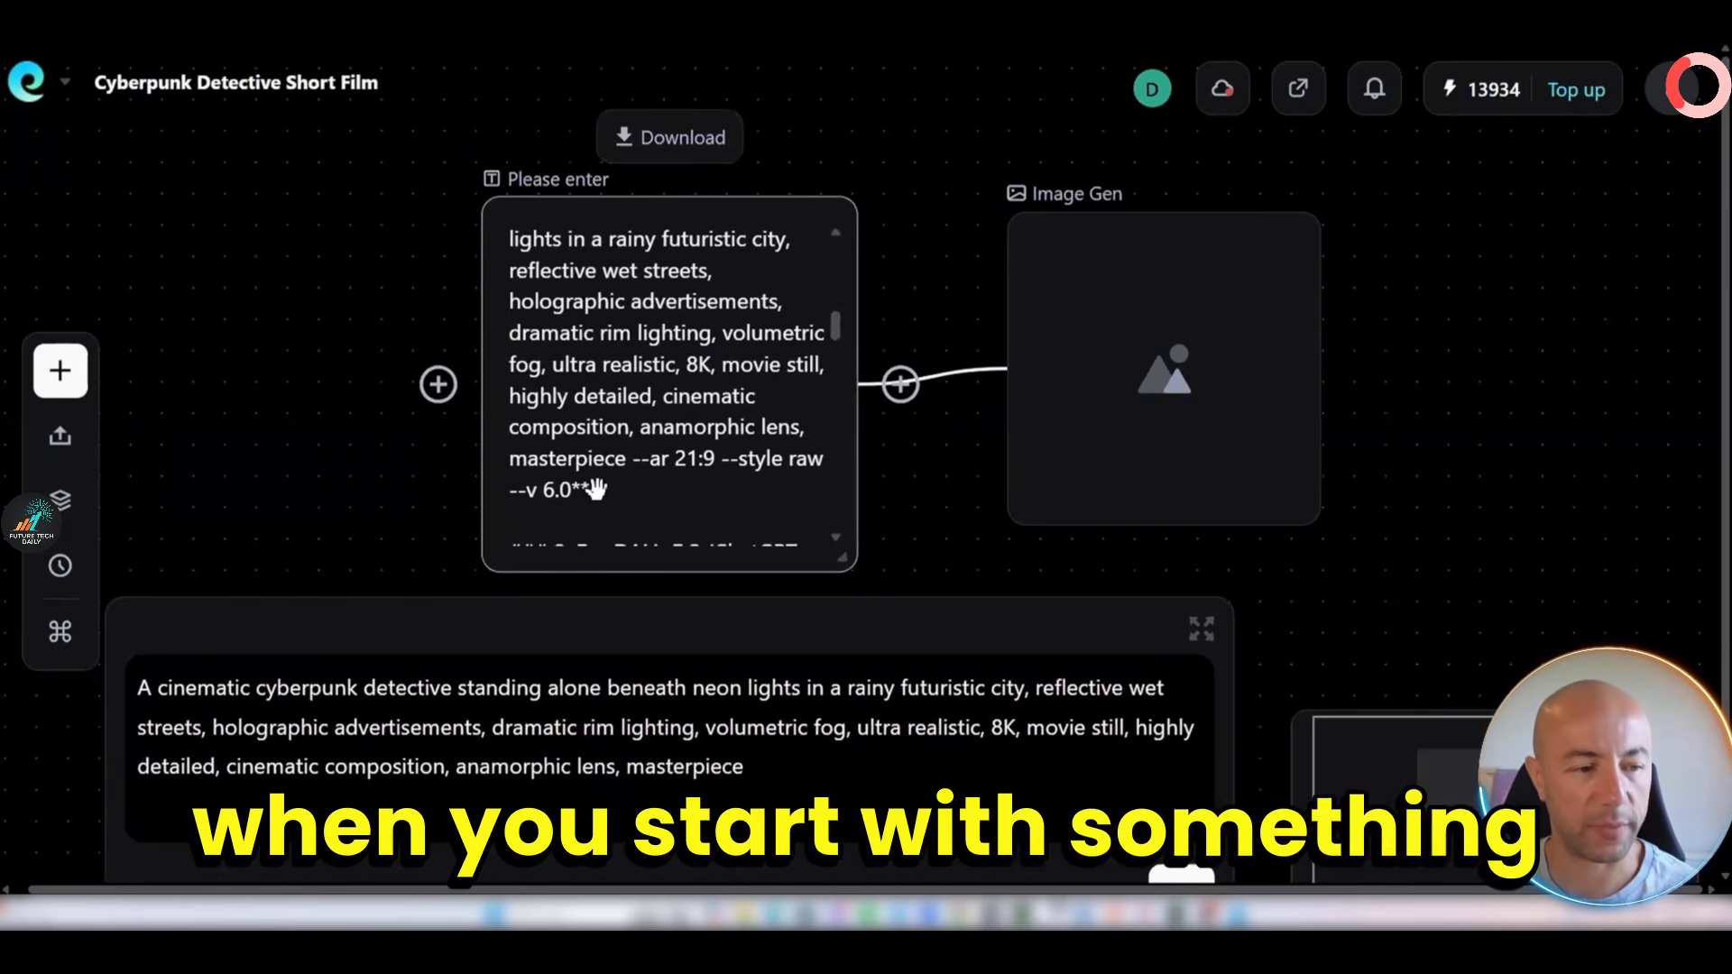
drag(601, 493, 511, 406)
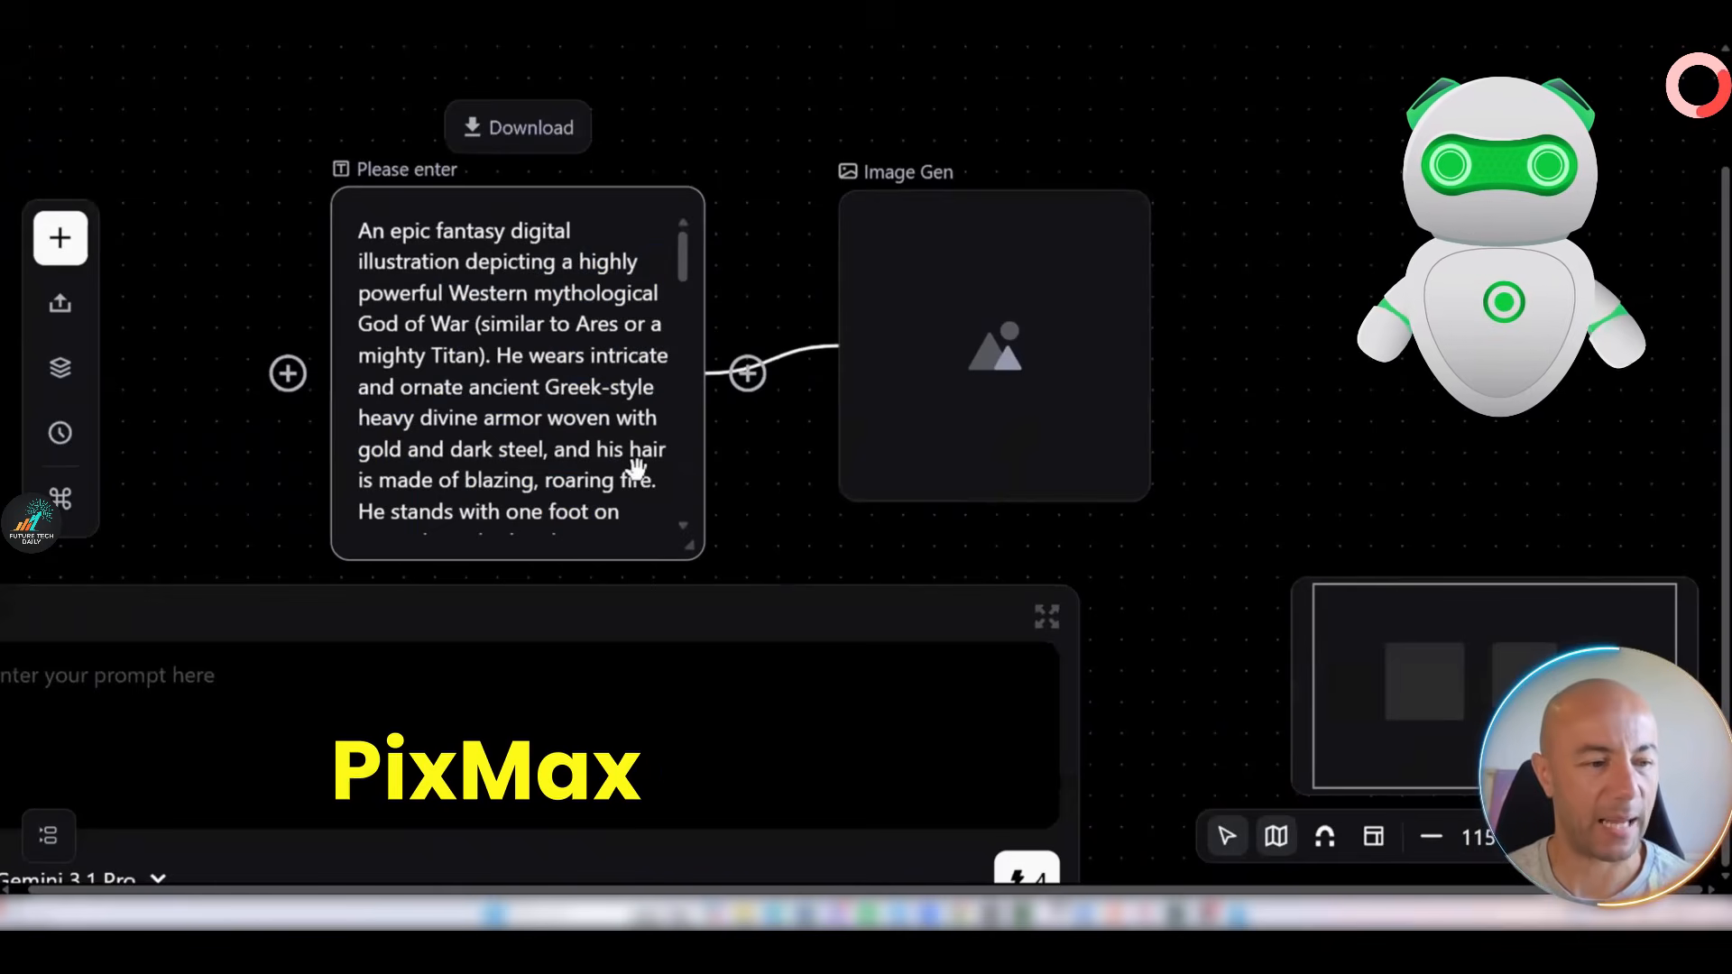
Enter the cinematic cyberpunk detective prompt, ending in "anamorphic lens, masterpiece", for the selected text node.
scroll(759, 597, left, 1)
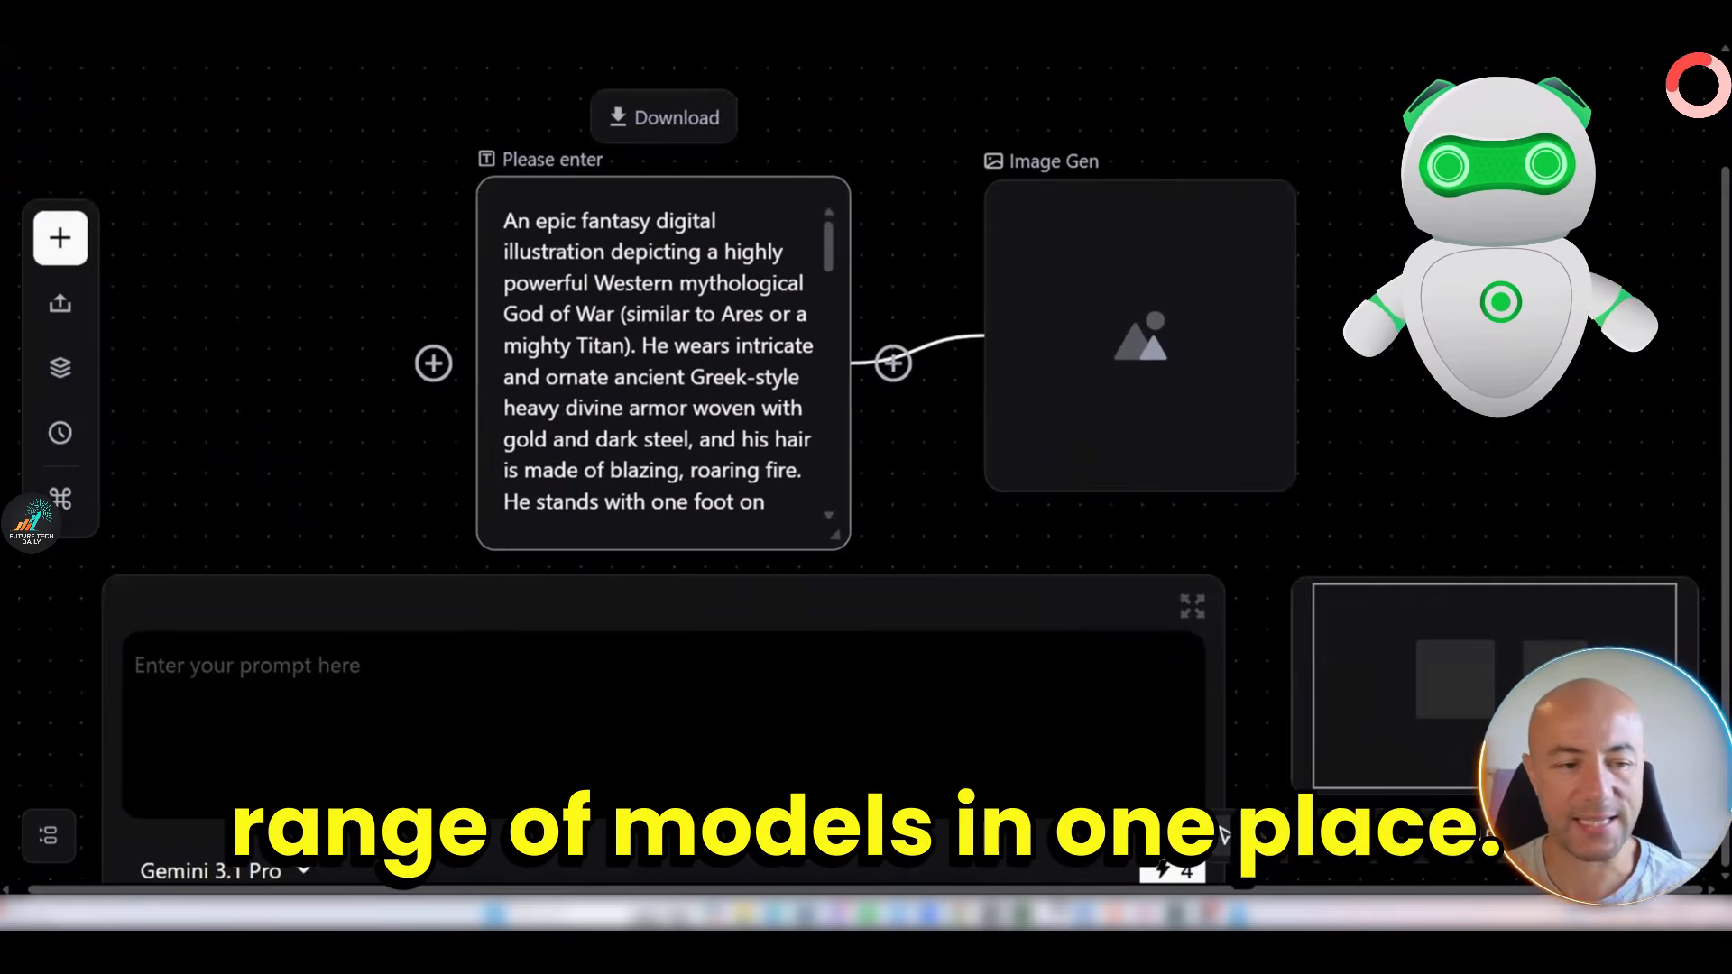
text(A cinematic cyberpunk detective standing alone beneath neon lights in a rainy futuristic city, reflective wet streets, holographic advertisements, dramatic rim lighting, volumetric fog, ultra realistic, 8K, movie still, highly detailed, cinematic composition, anamorphic lens, masterpiece)
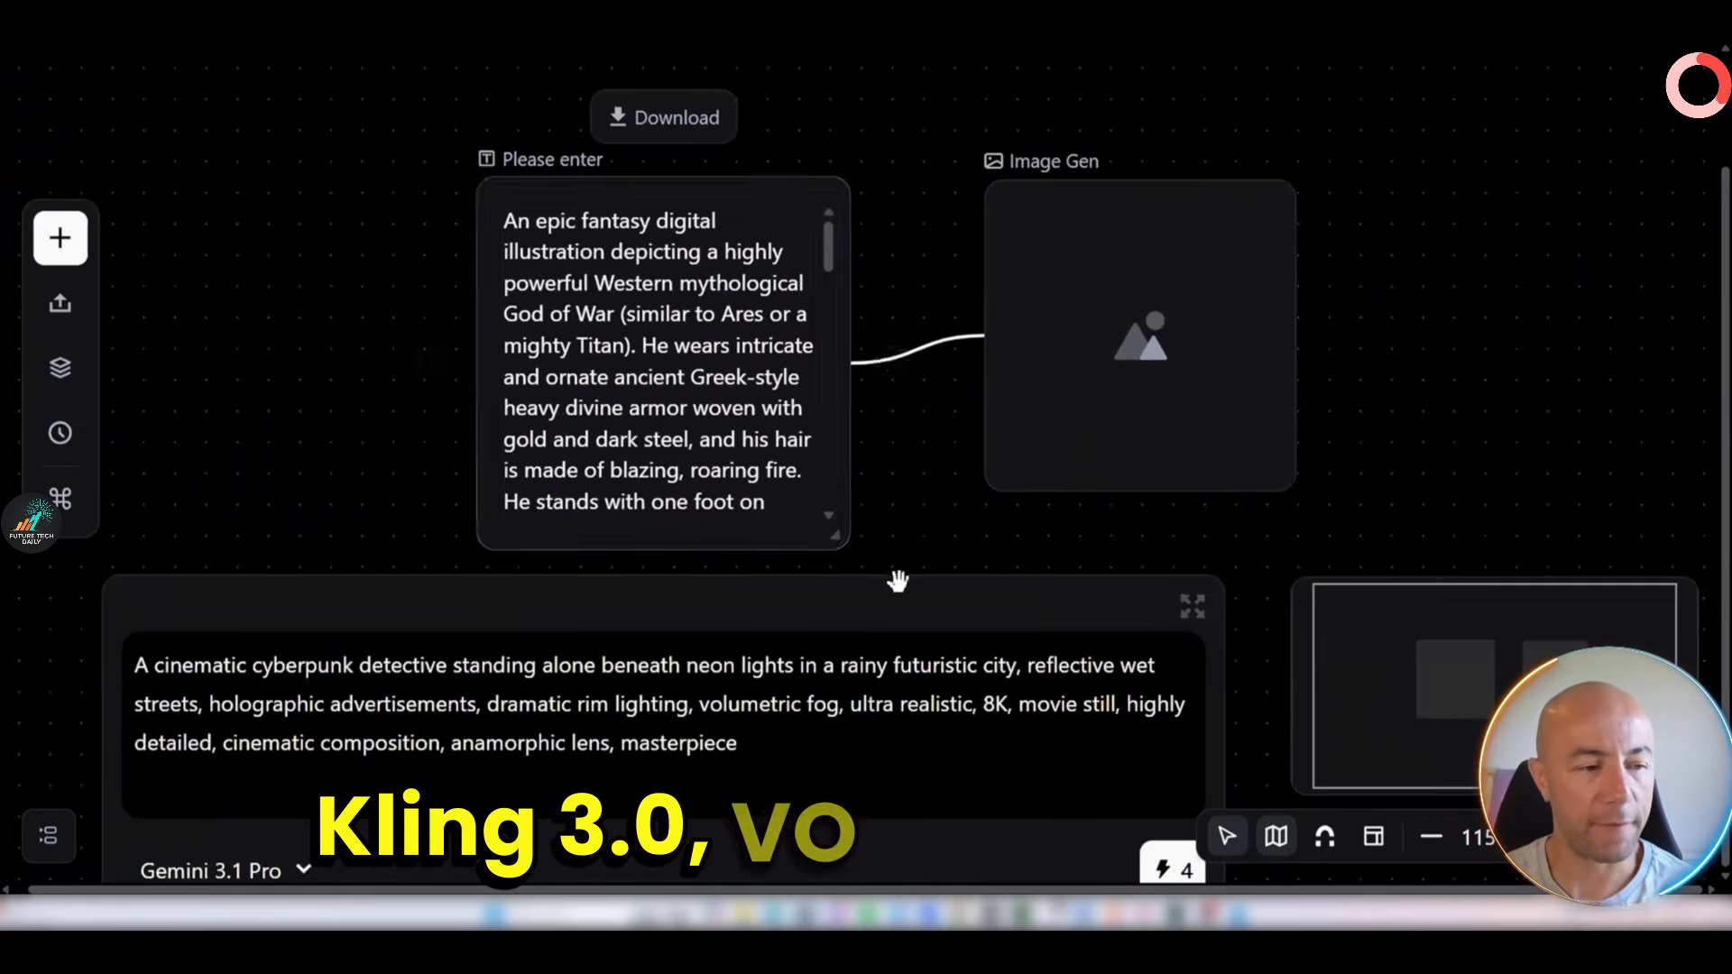
scroll(1496, 491, up, 1)
scroll(1496, 490, down, 6)
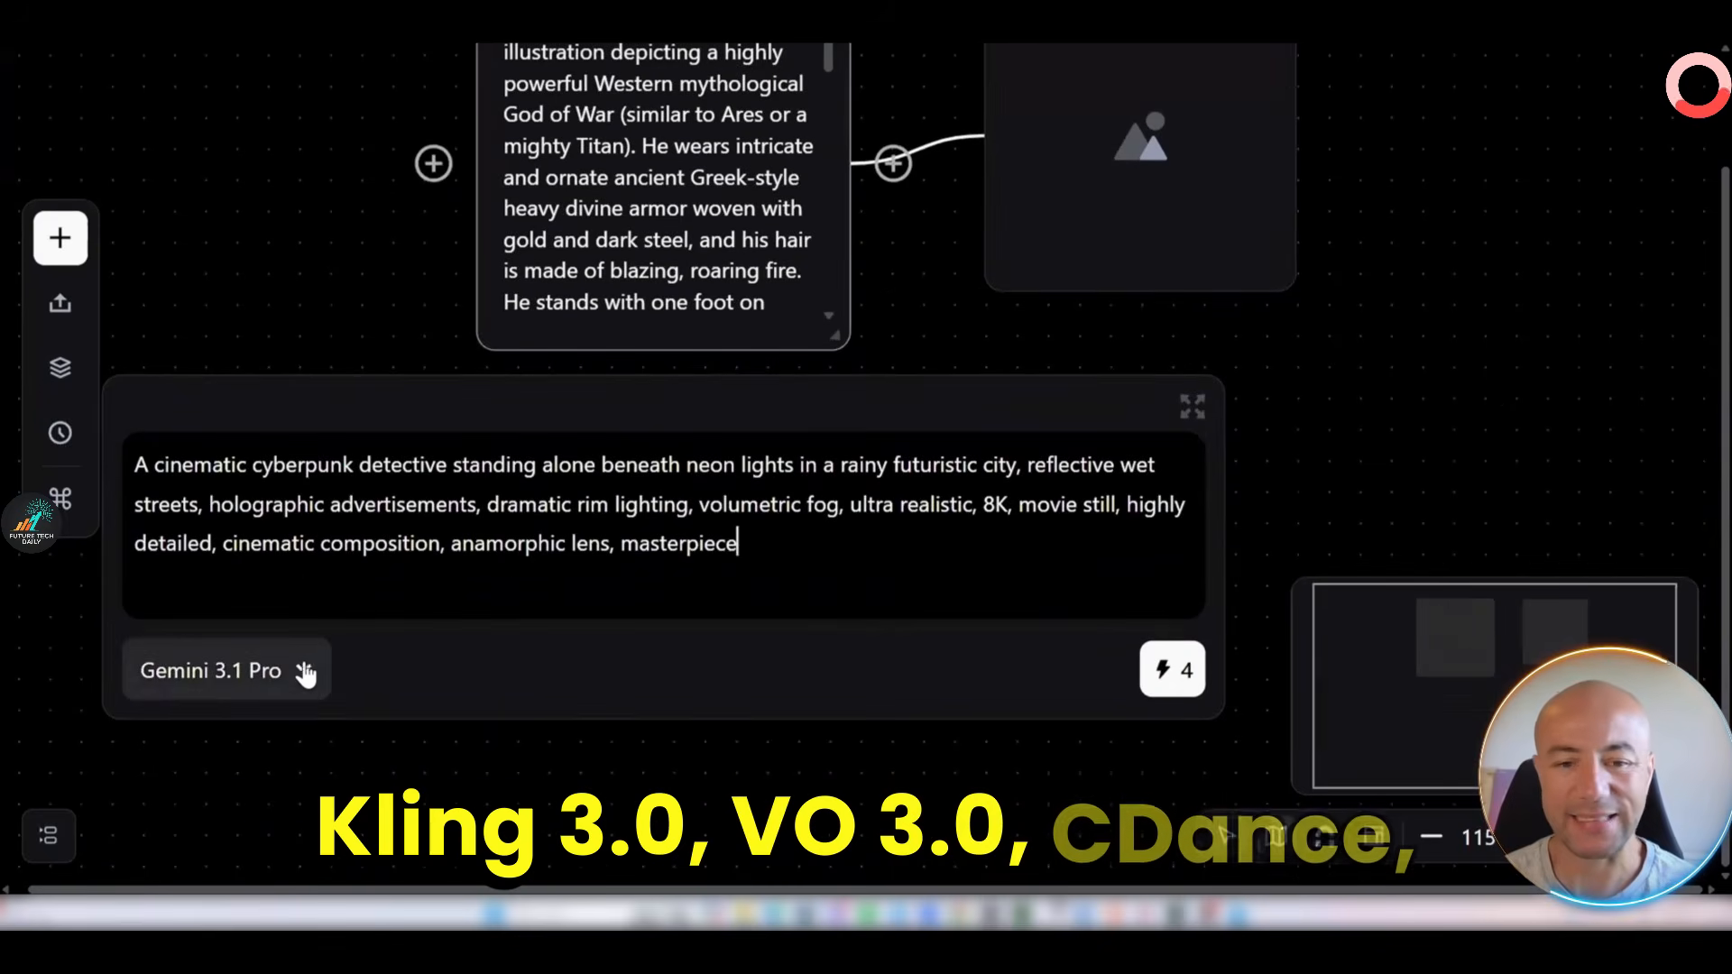
Browse the text models offered for the prompt, from Gemini through DeepSeek V4 Pro.
click(307, 688)
scroll(355, 371, down, 4)
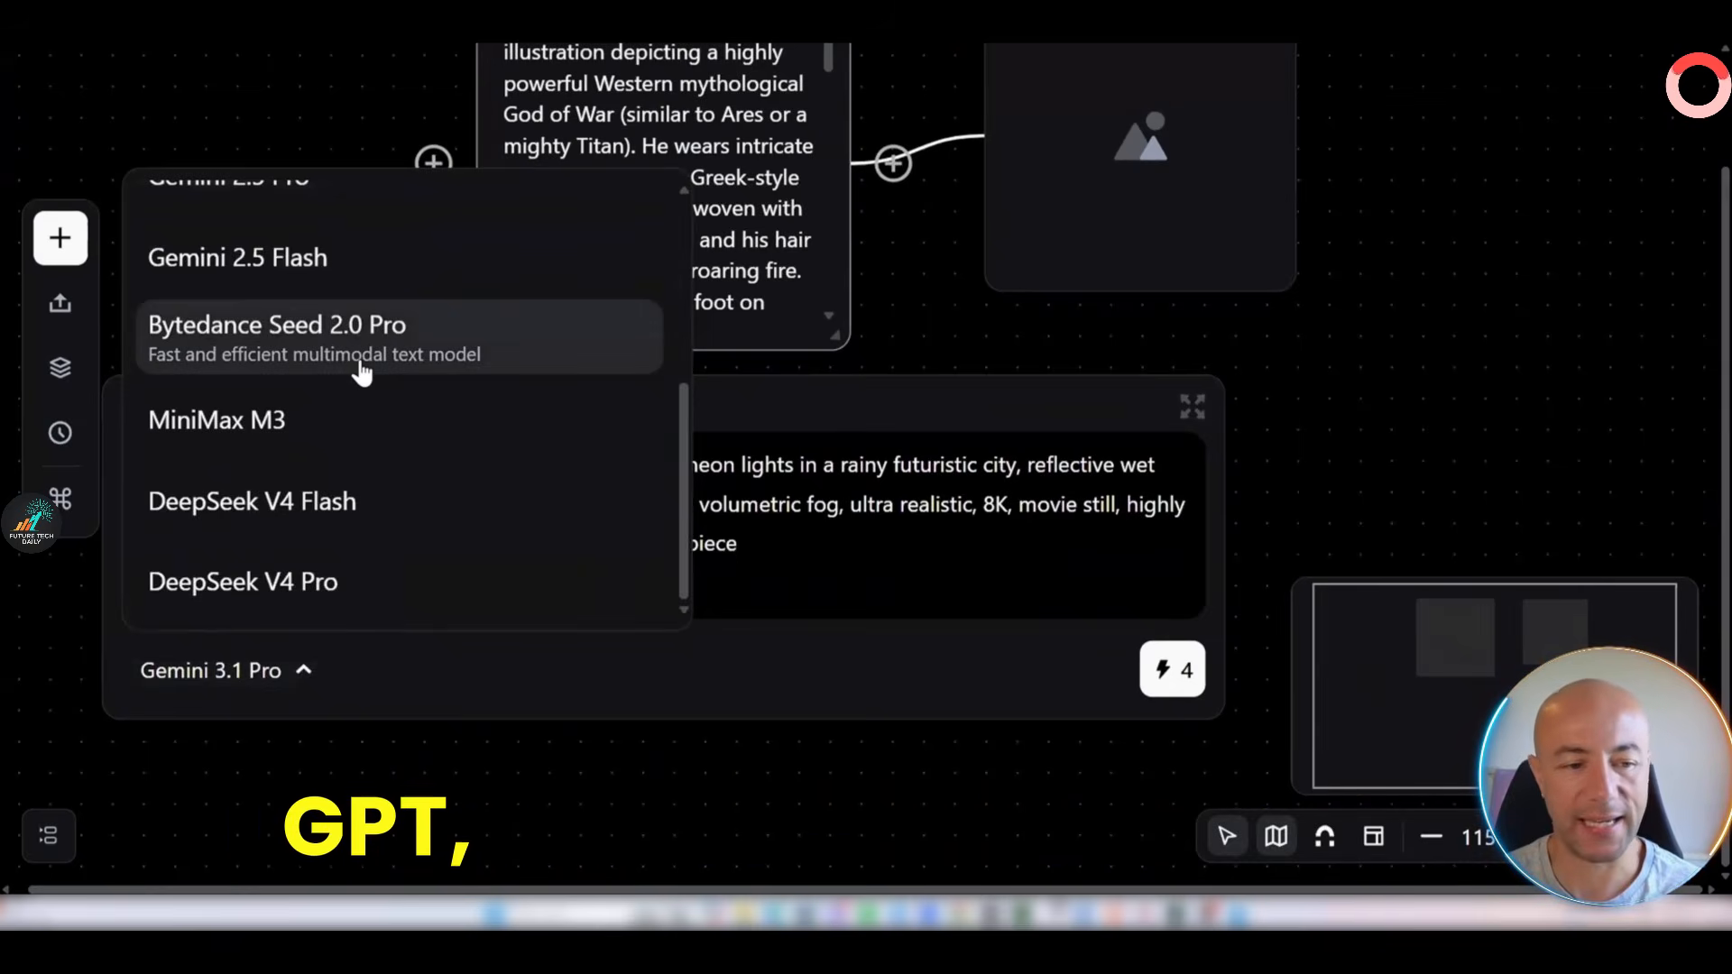
scroll(361, 371, up, 5)
click(270, 348)
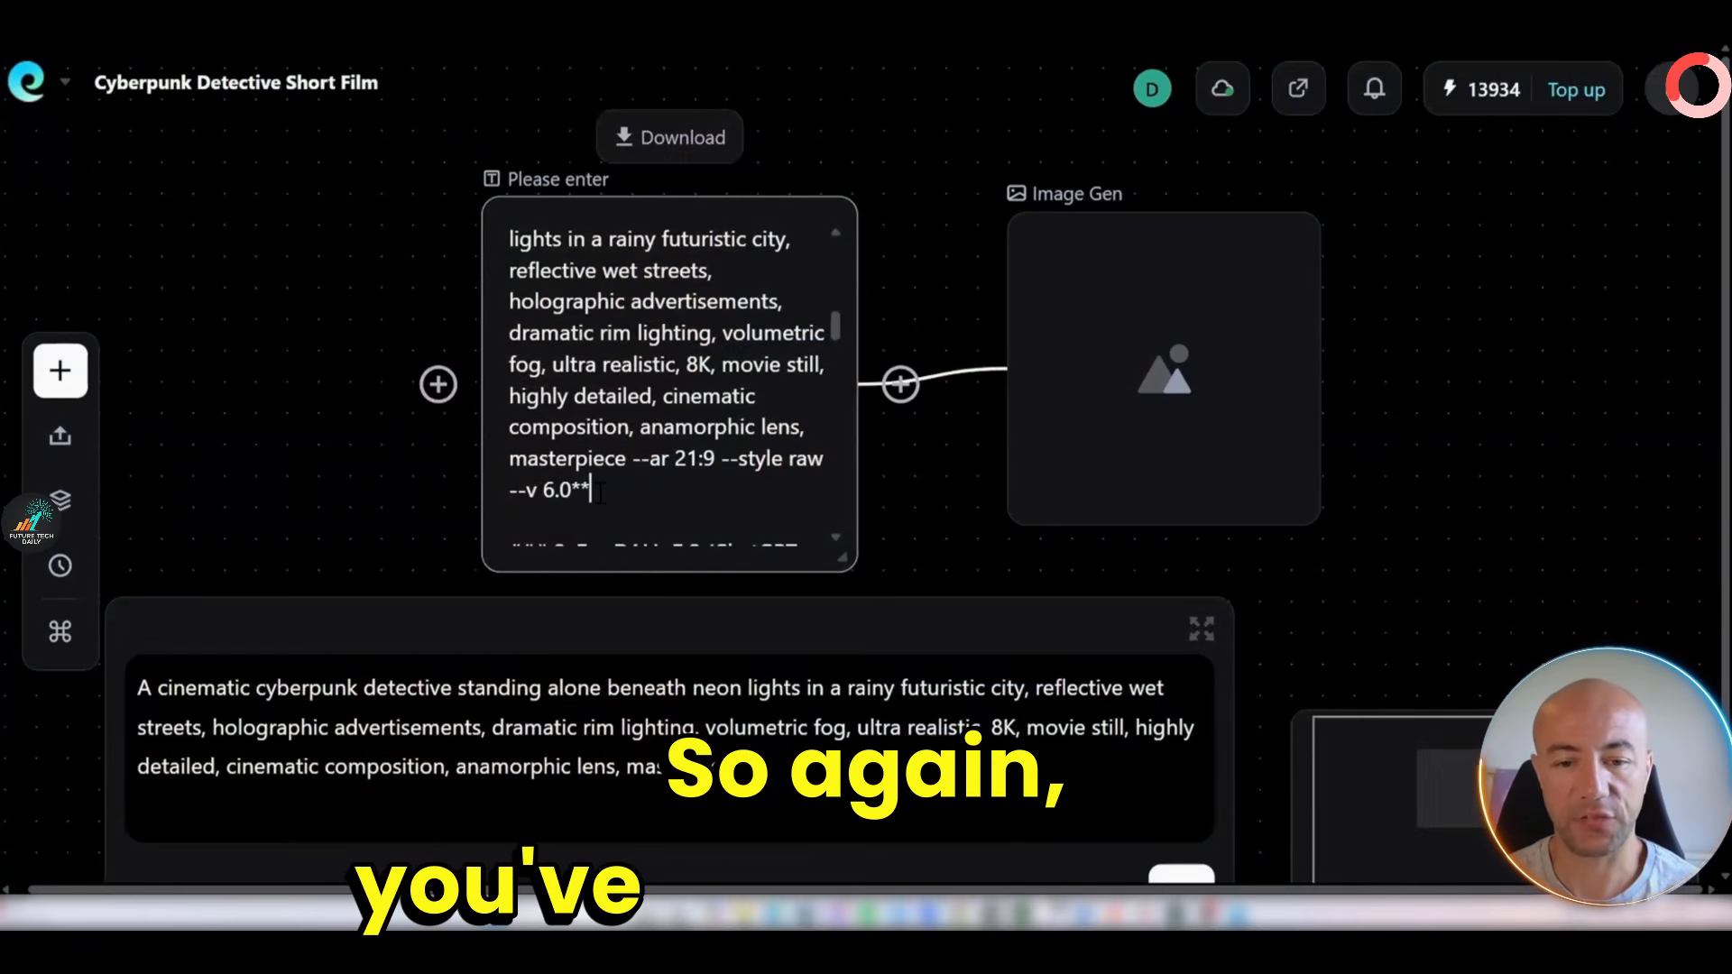
Copy the "For Midjourney (v6)" section into a new text node generated from the response node, and move that node below Image Gen.
drag(596, 492, 549, 274)
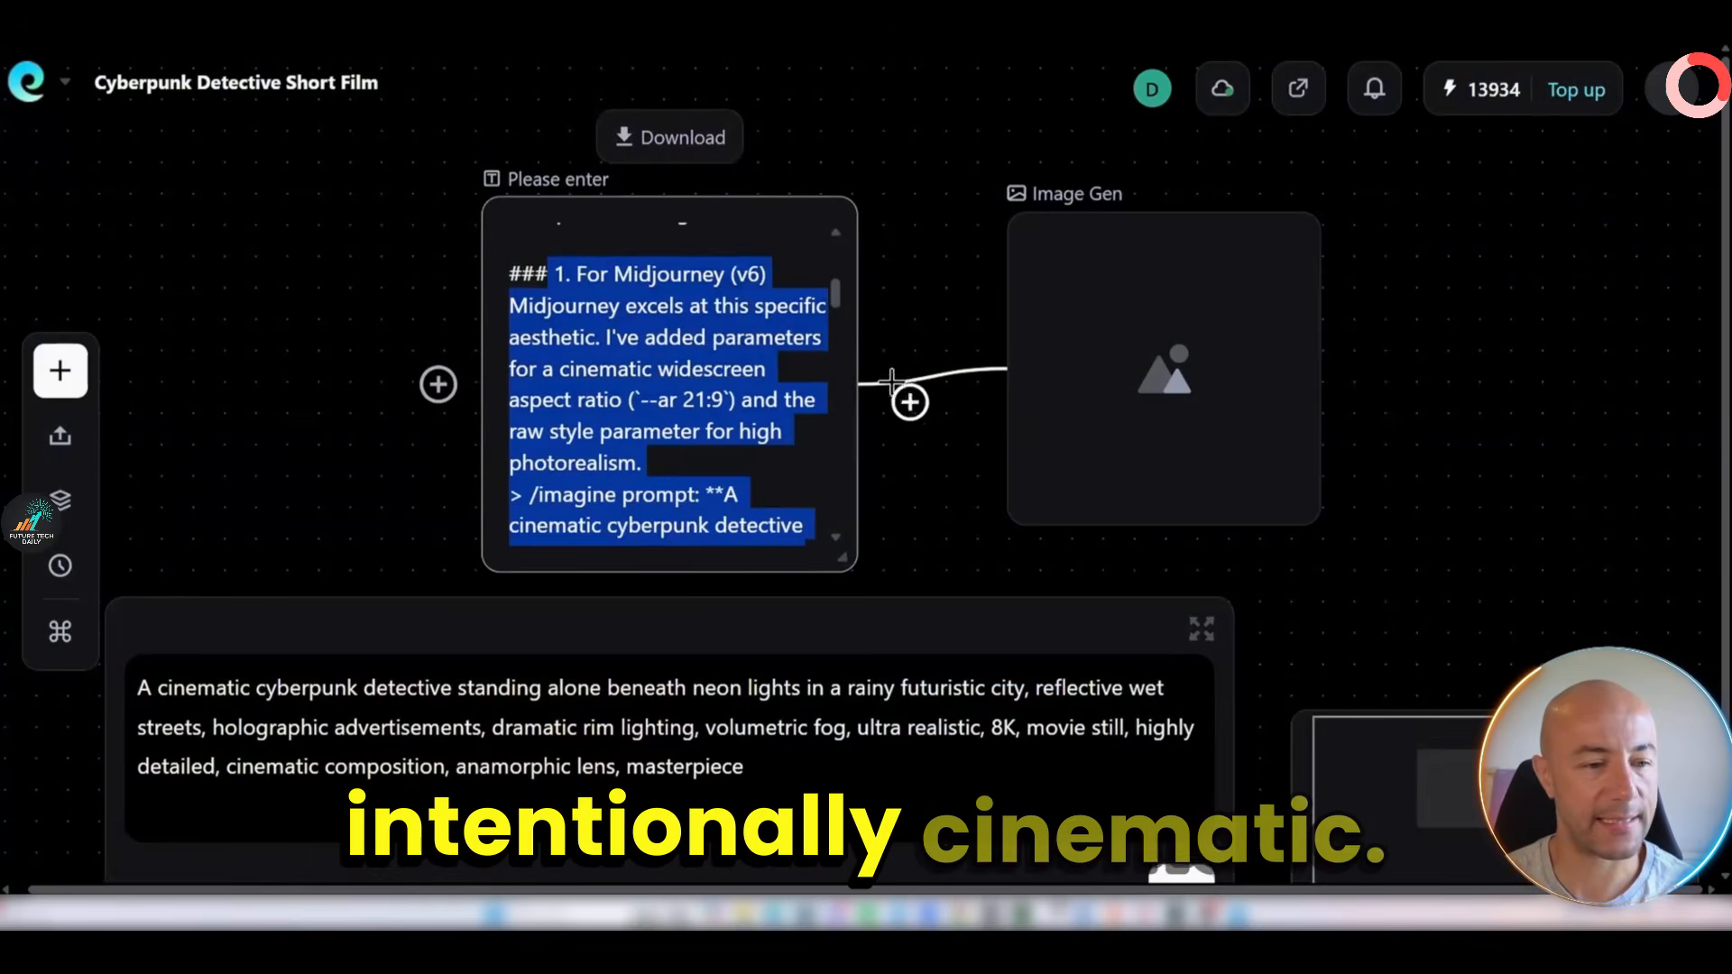
click(889, 380)
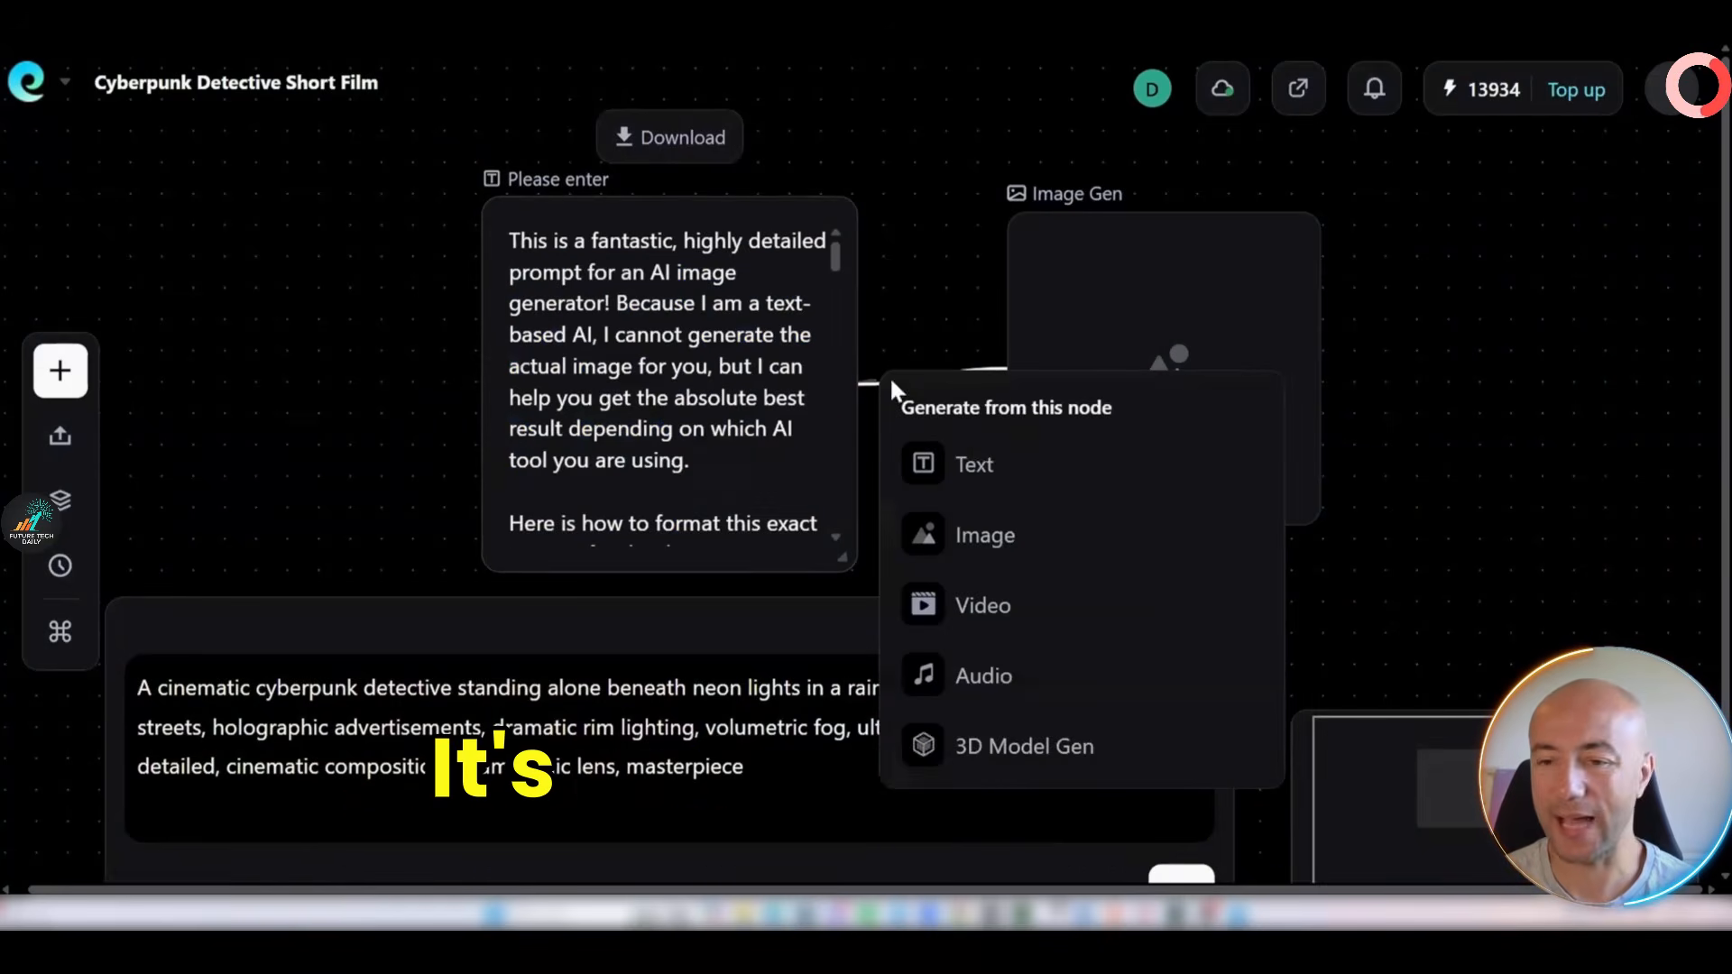
click(988, 477)
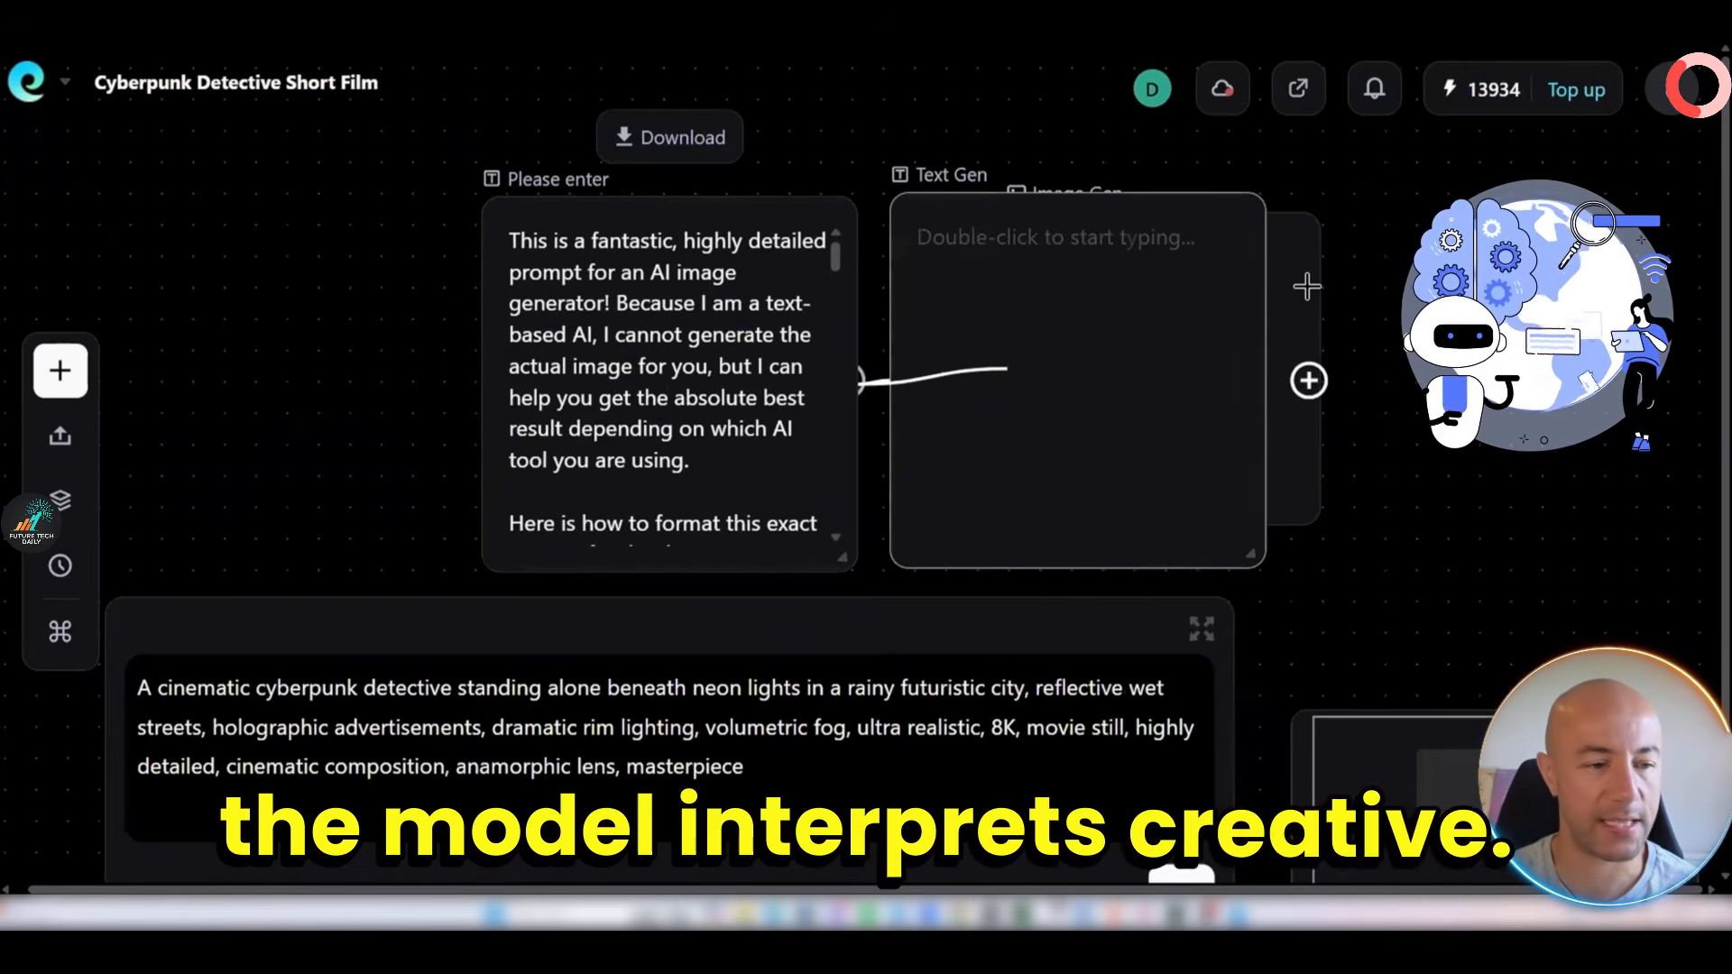
drag(1063, 452, 1083, 754)
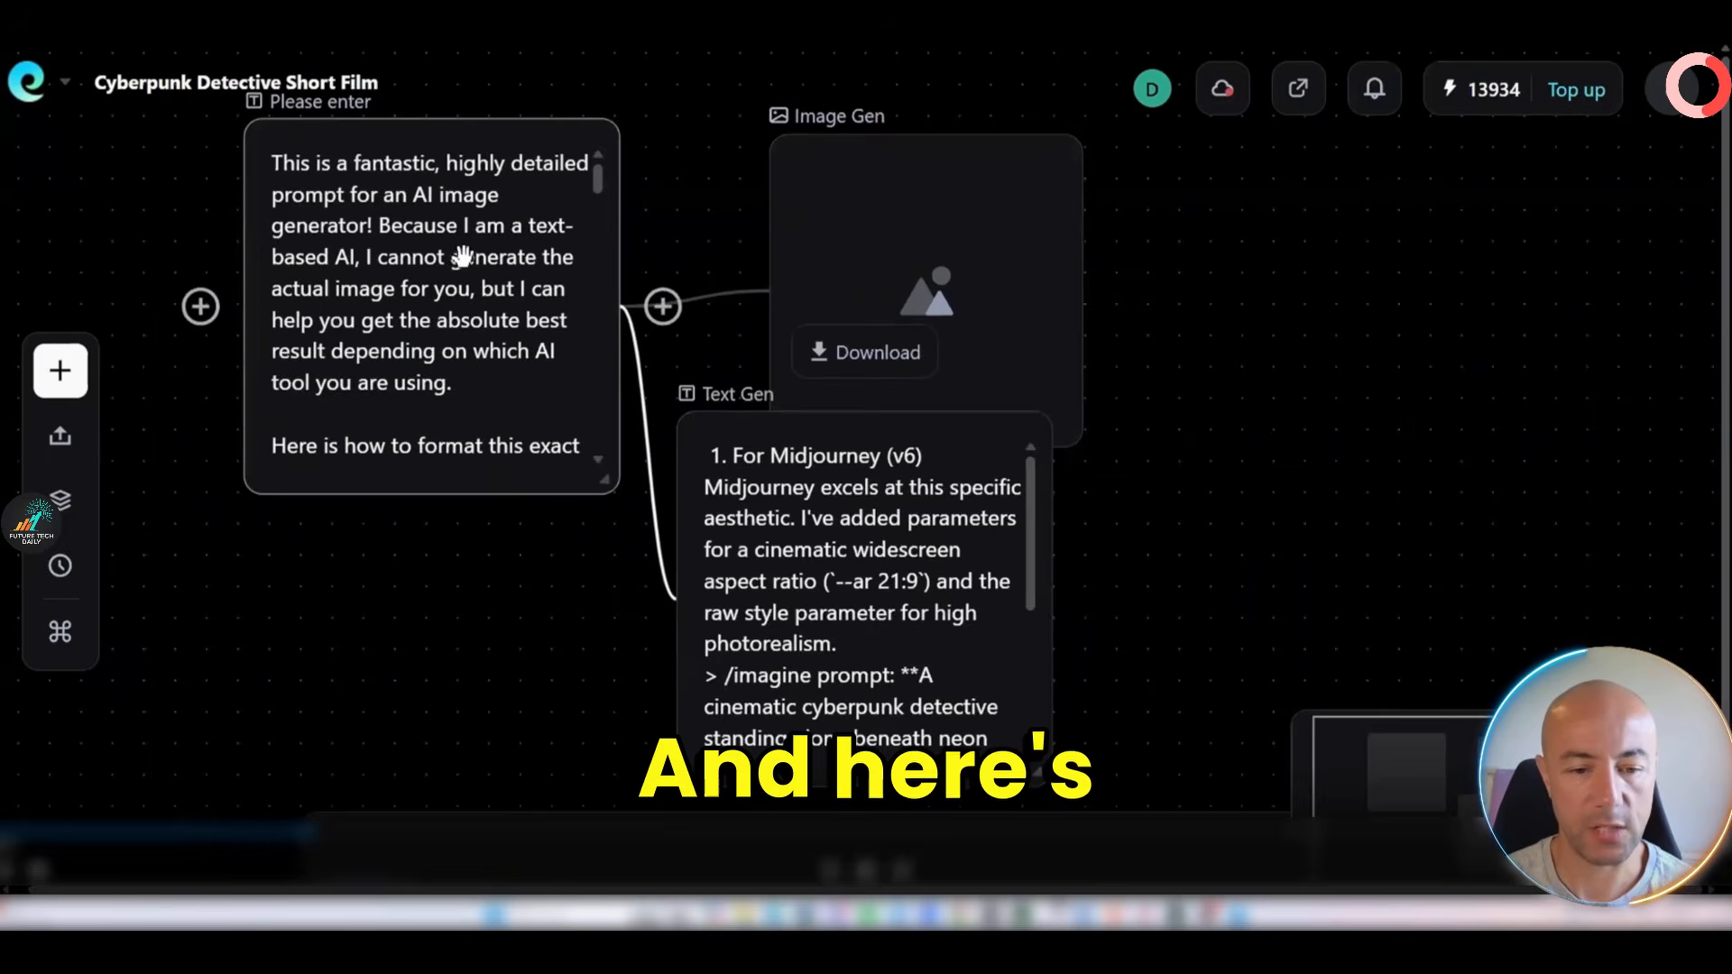
Delete the empty Image Gen node and move the Midjourney text node into its place beside the response node.
scroll(463, 257, up, 3)
scroll(464, 255, down, 2)
click(904, 314)
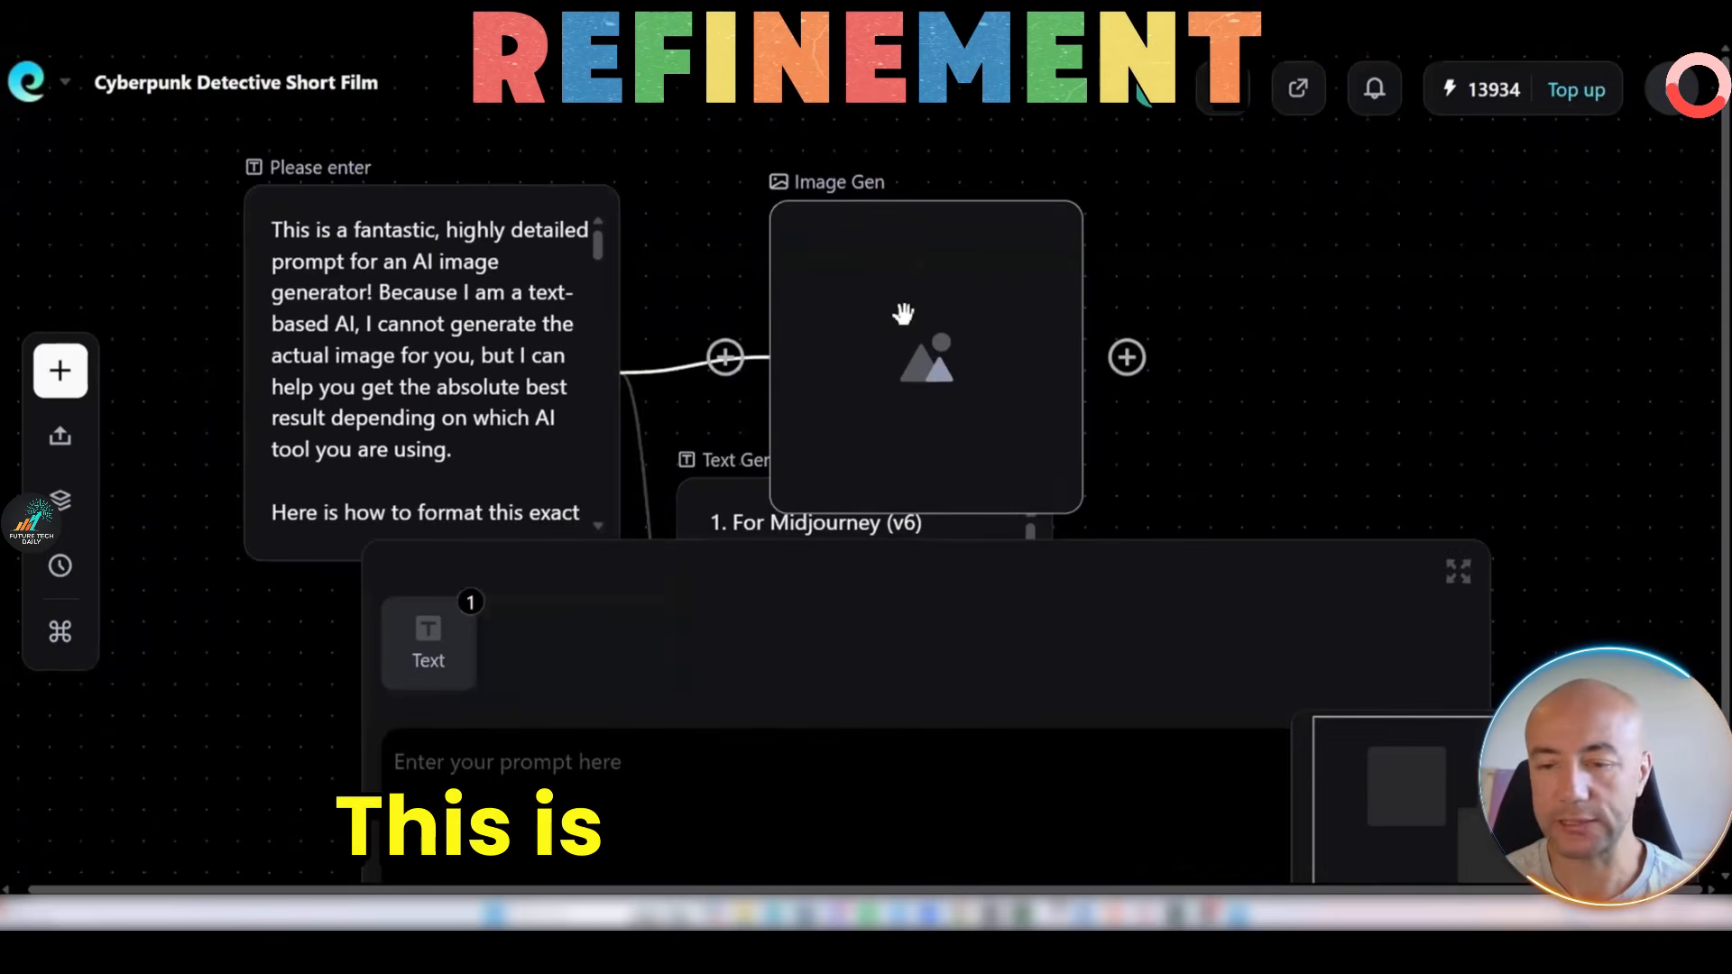
right_click(1008, 293)
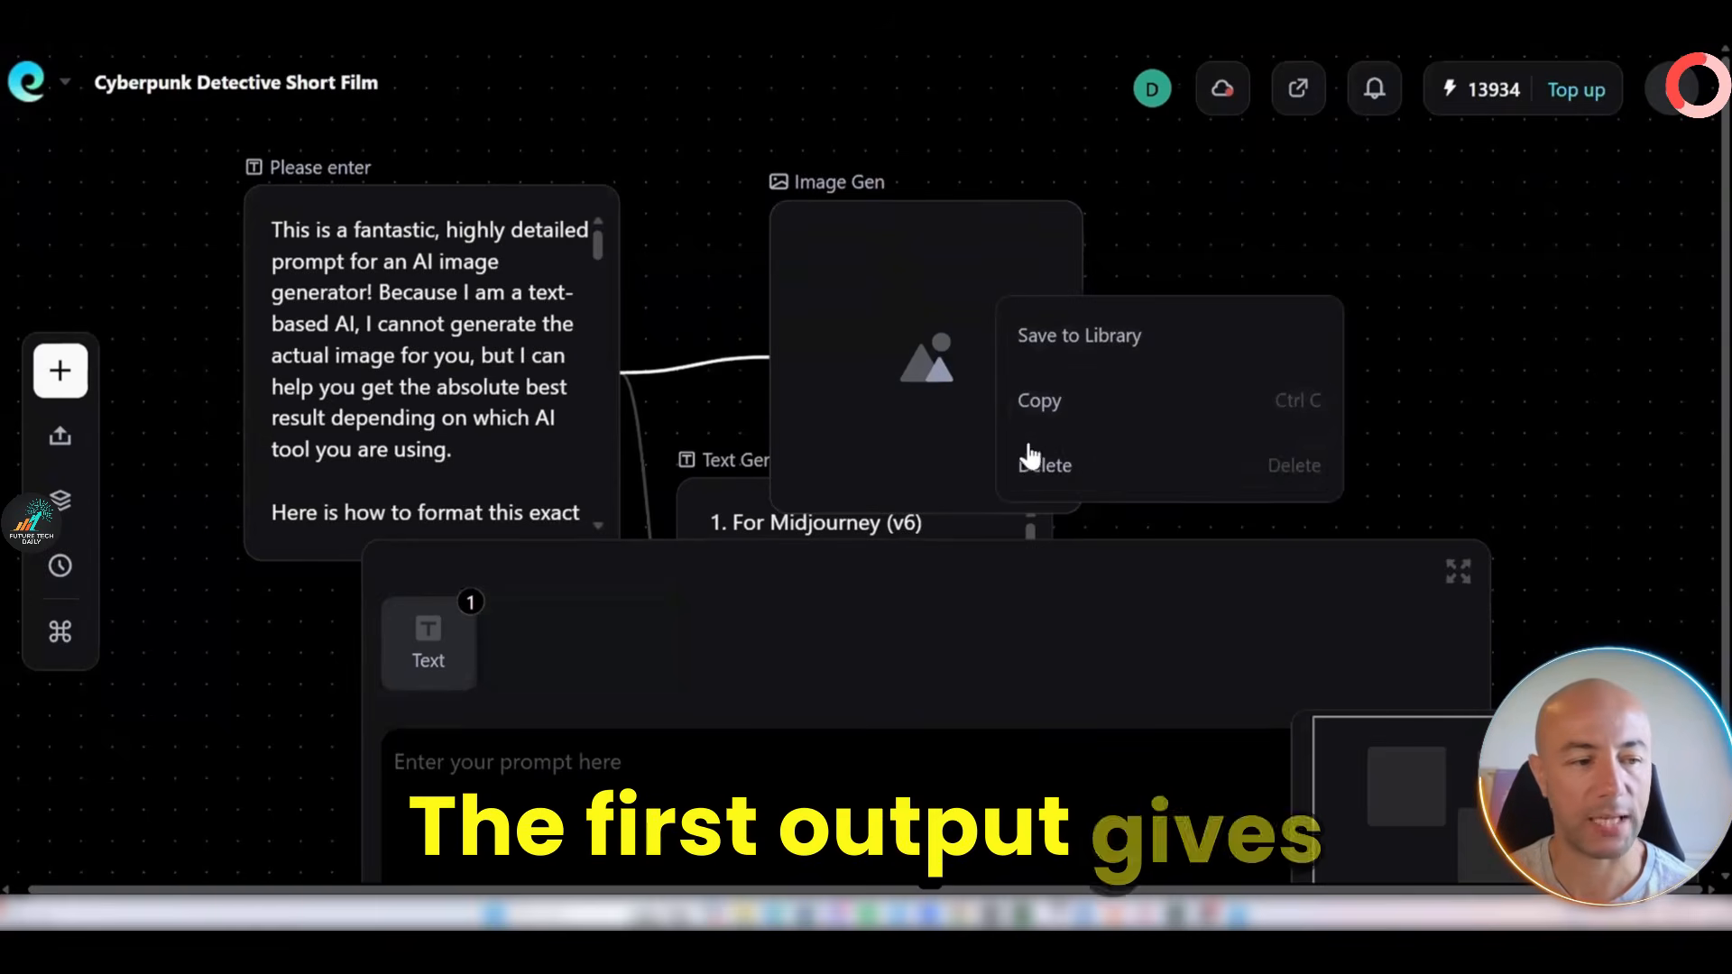
click(1033, 465)
drag(750, 572, 863, 301)
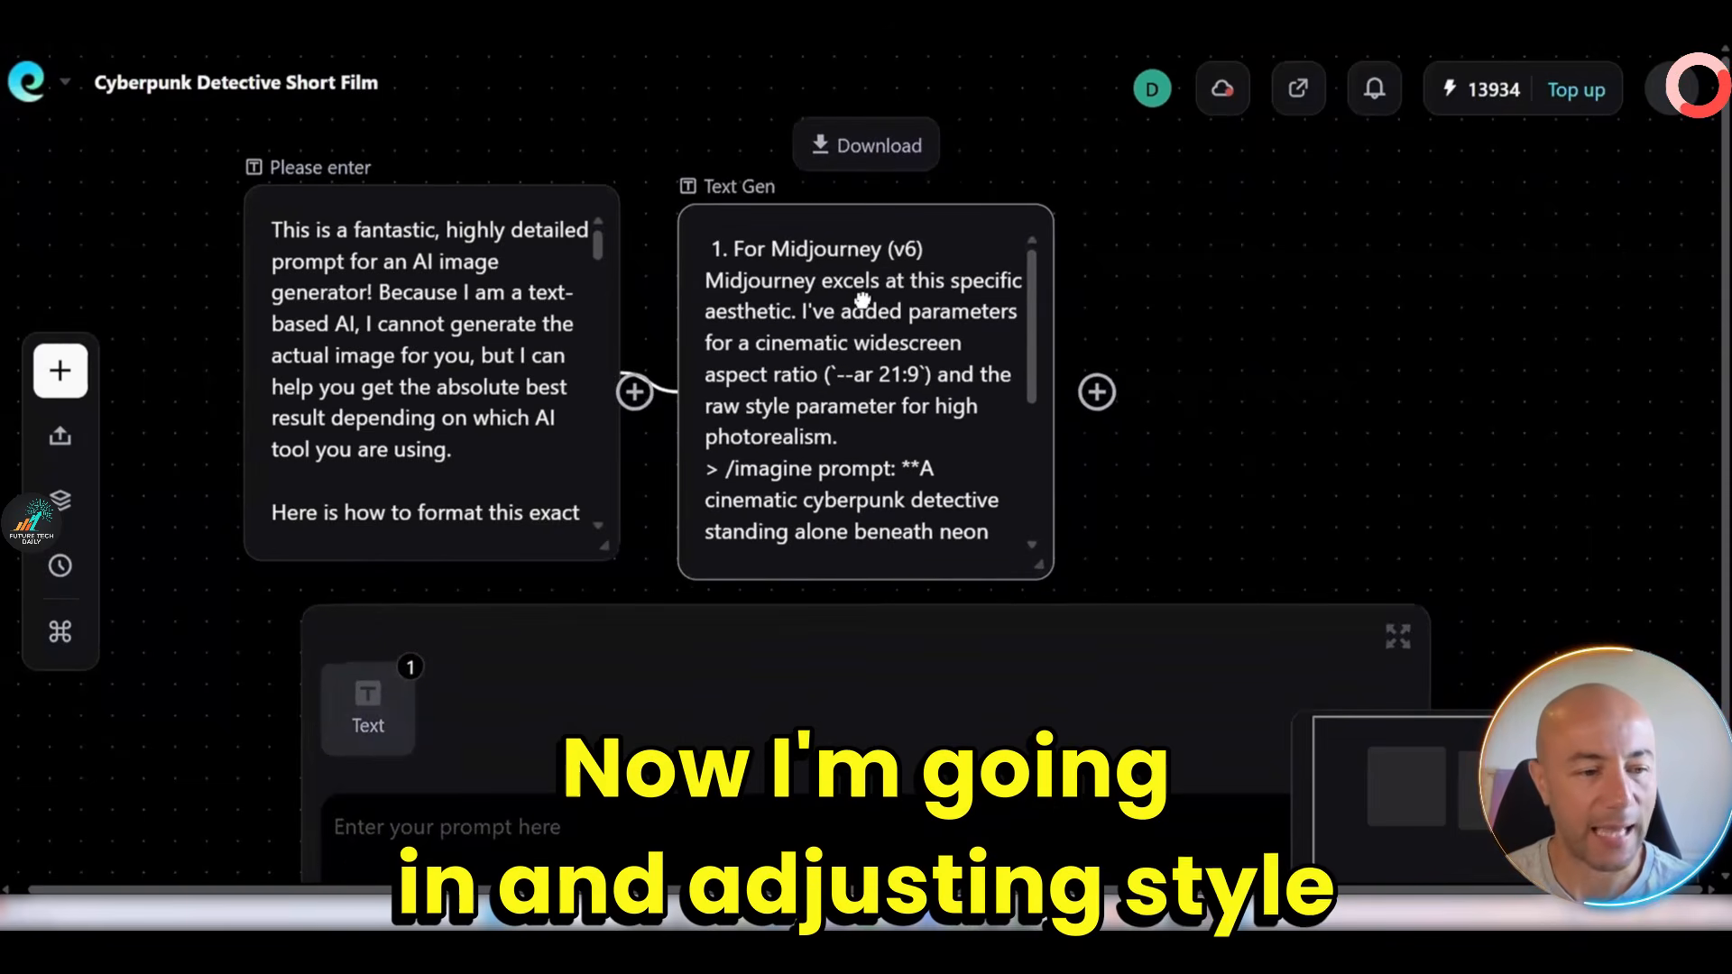
Add an image node from the Midjourney text node and generate the detective image with Nano Banana Pro.
click(1090, 395)
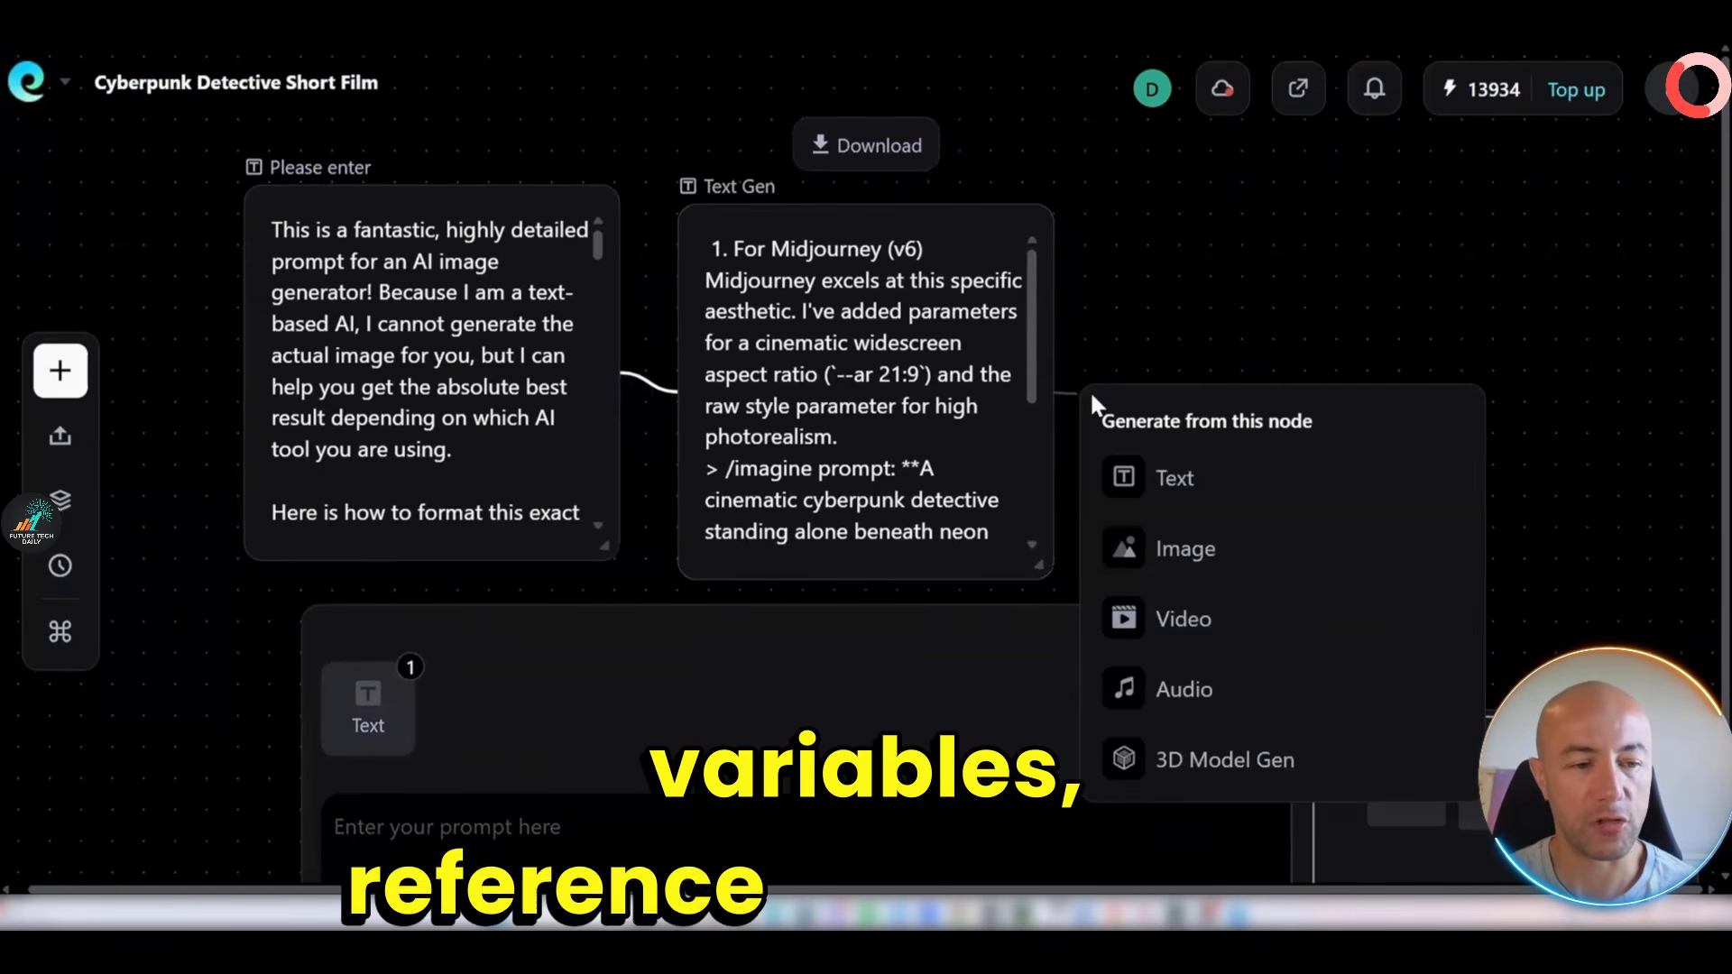
click(1178, 543)
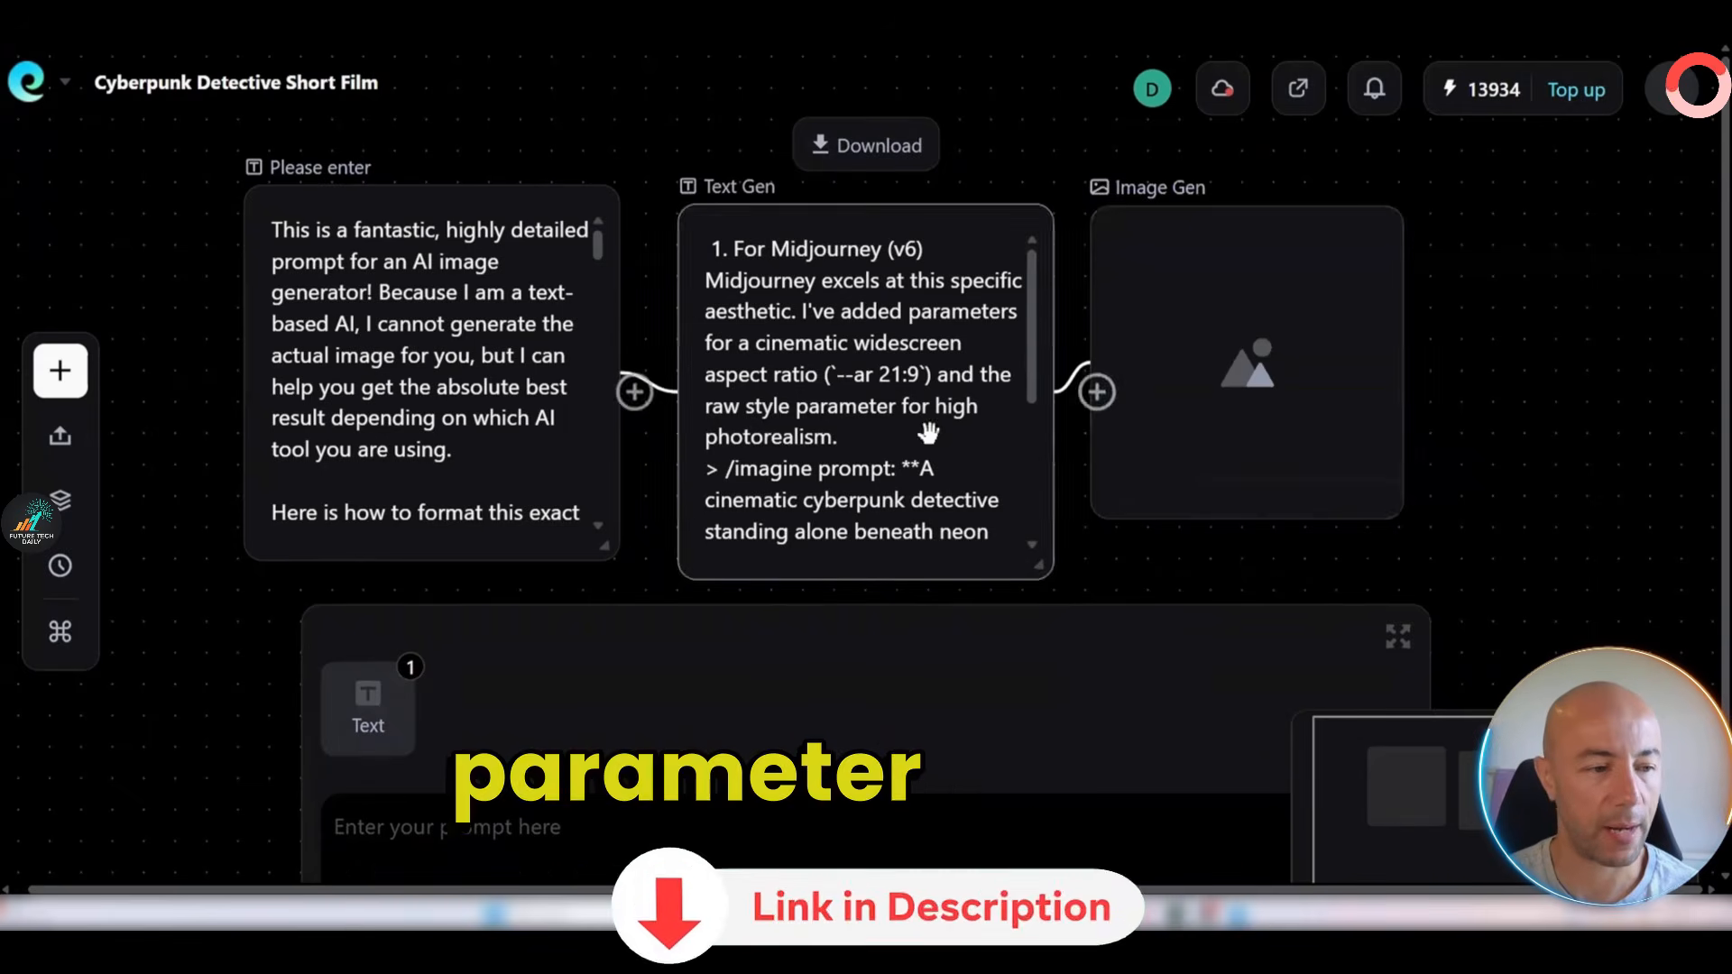
click(1184, 415)
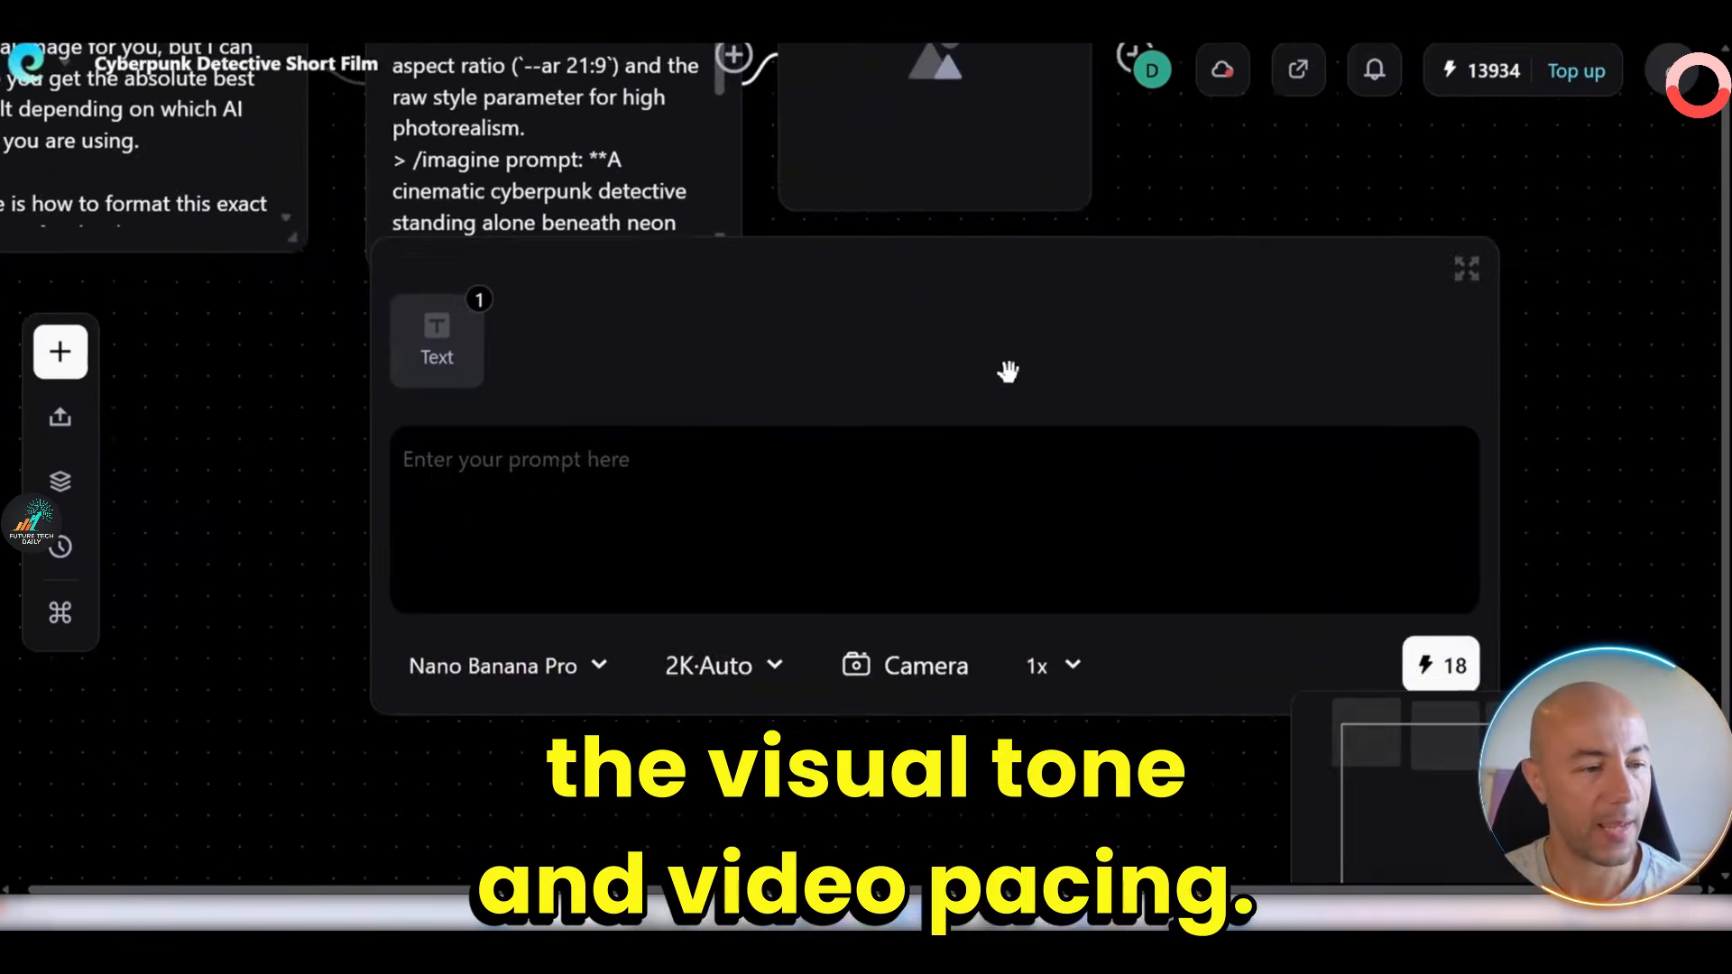
click(636, 712)
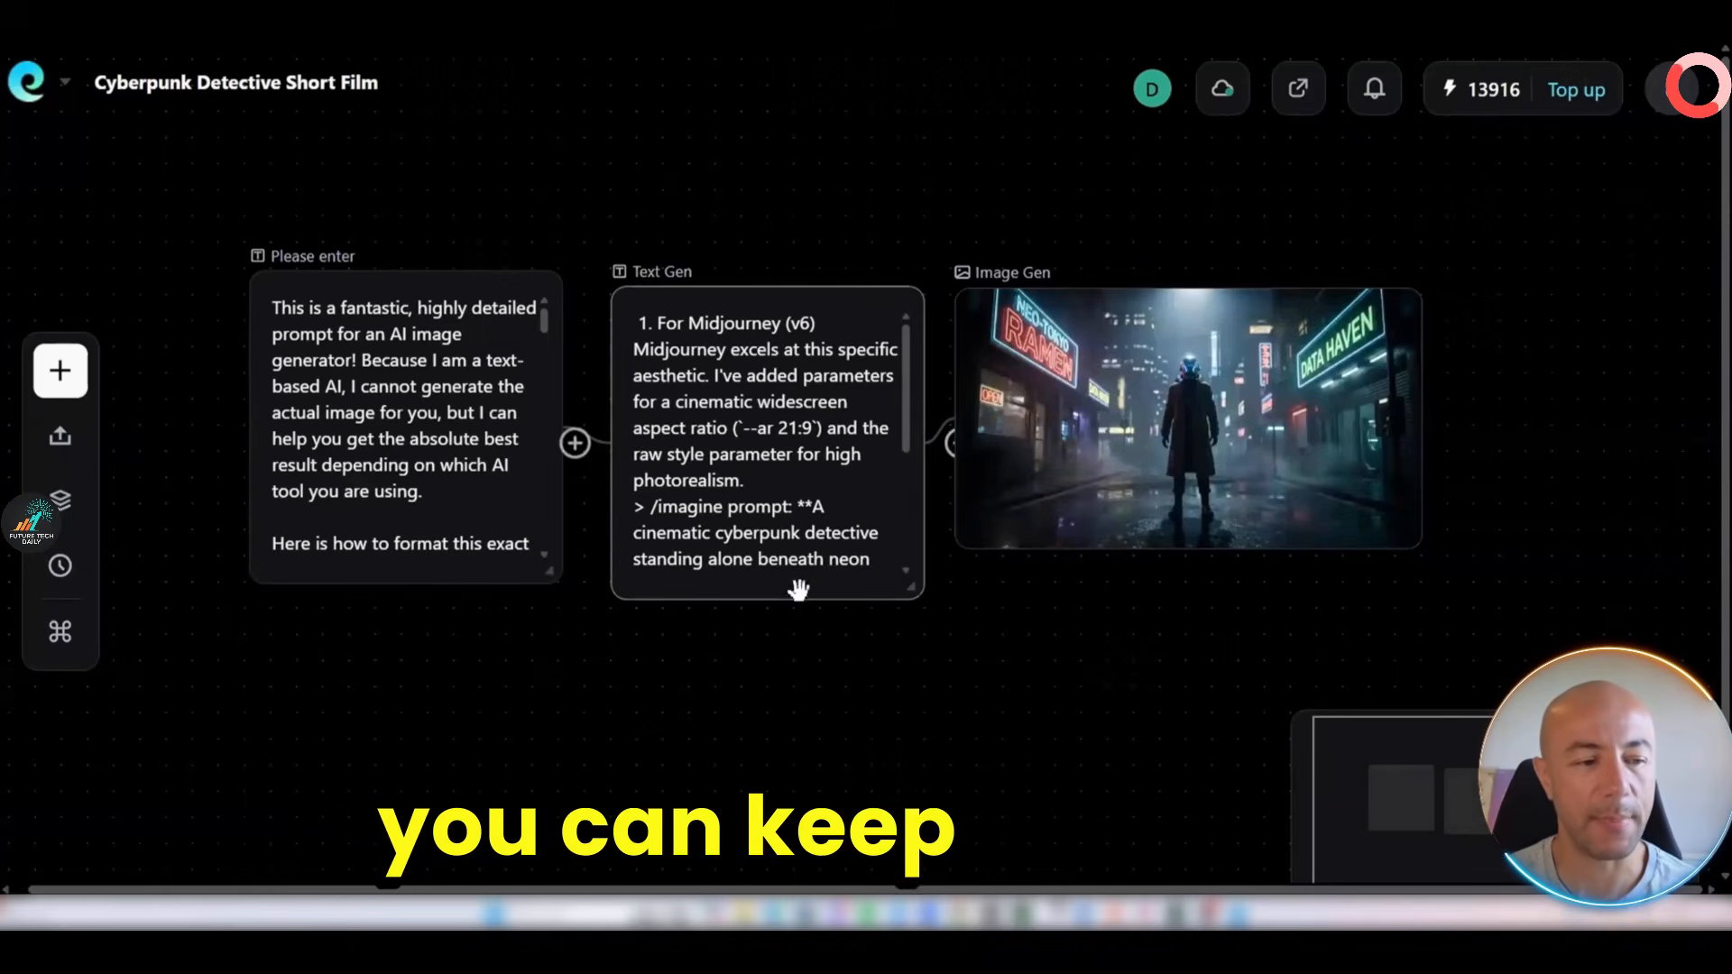
Add a text node as context for the Midjourney text node and place it beneath the existing text nodes.
click(586, 442)
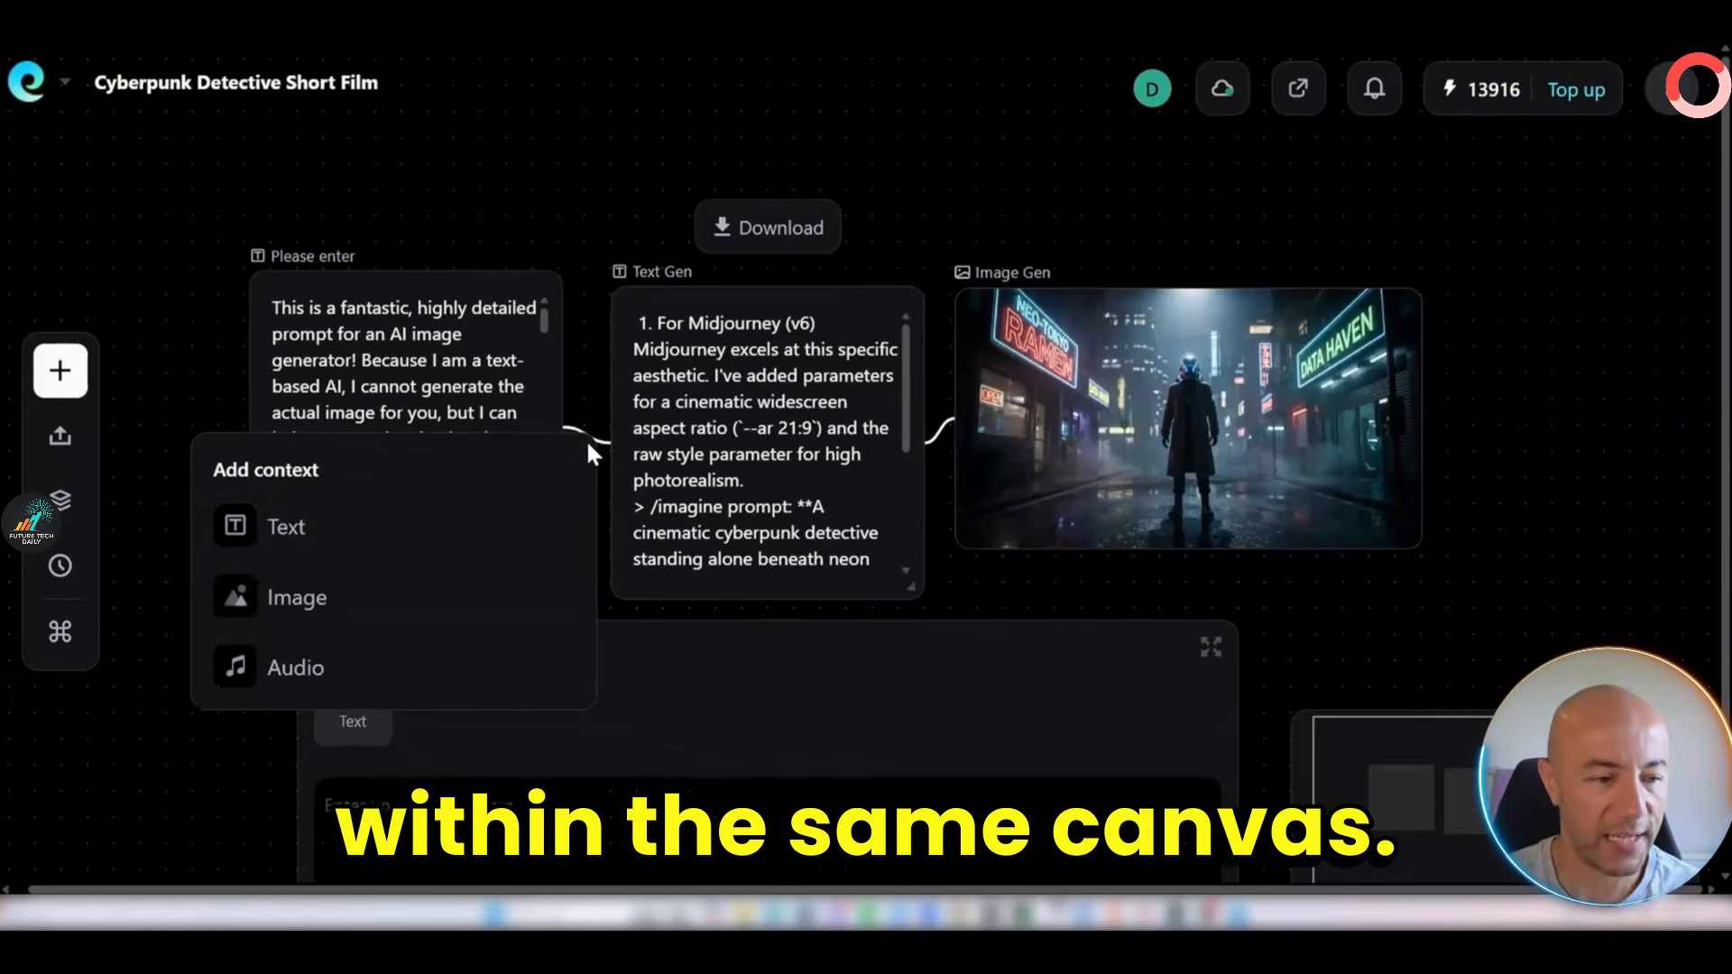
click(324, 511)
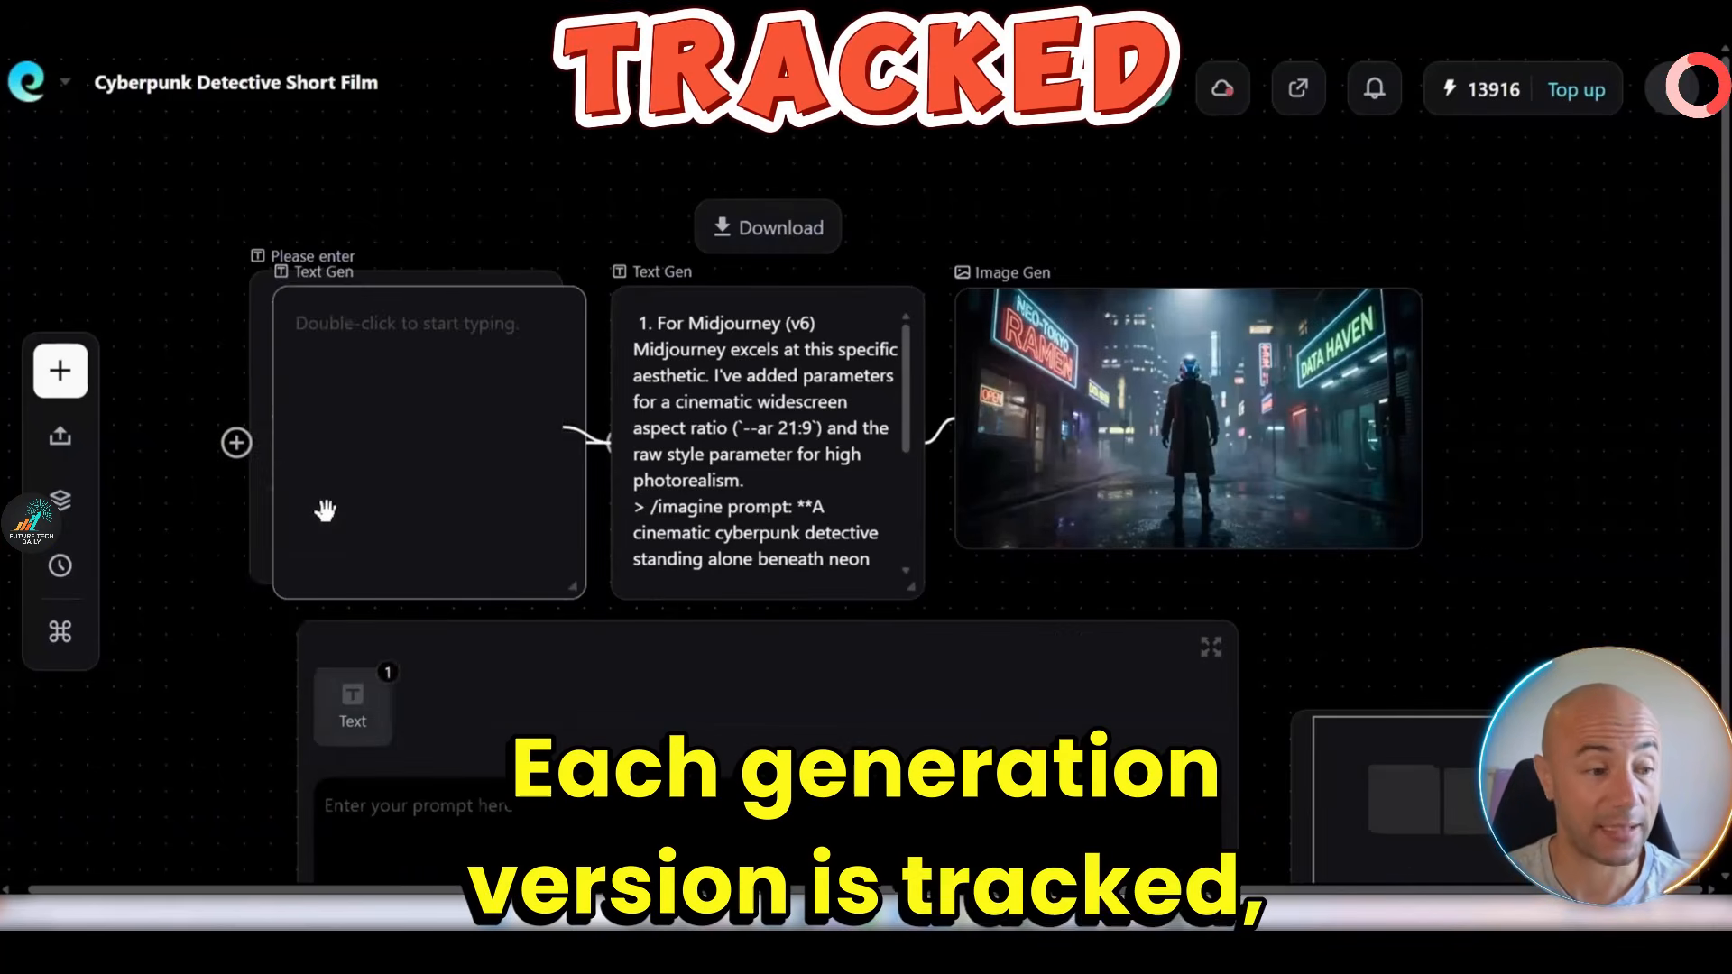
drag(495, 576, 679, 853)
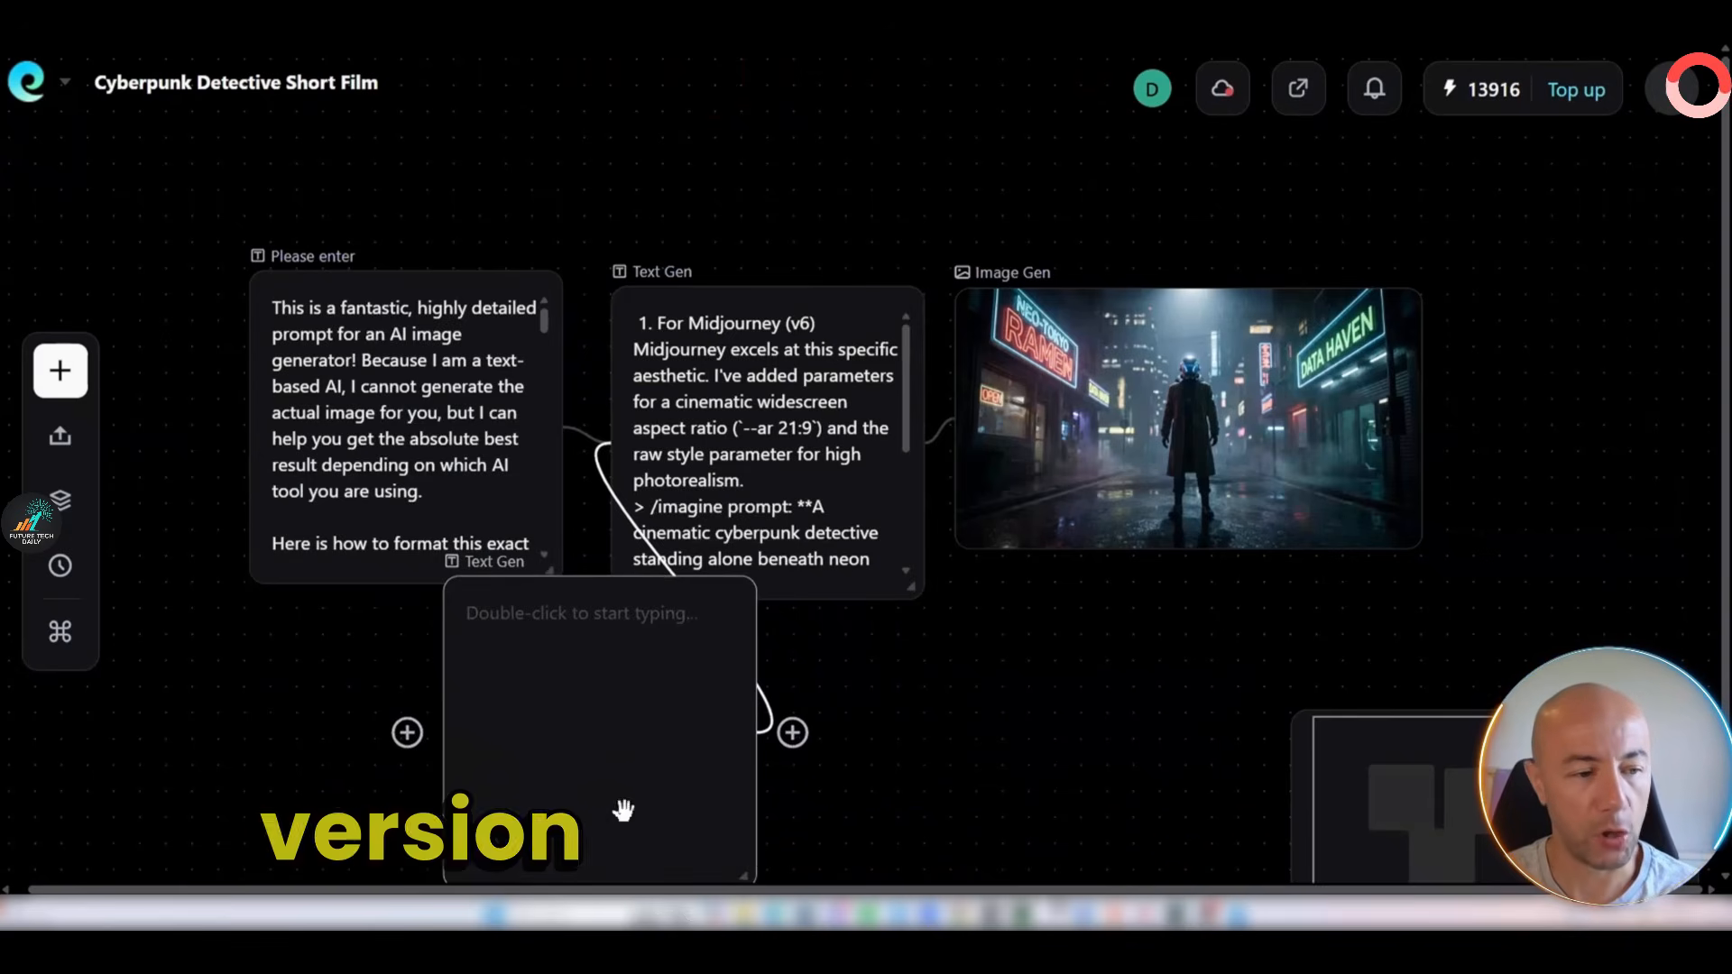
Examine the generated detective images, viewing the dark-alley scene full screen with its file details, and close the preview.
click(788, 379)
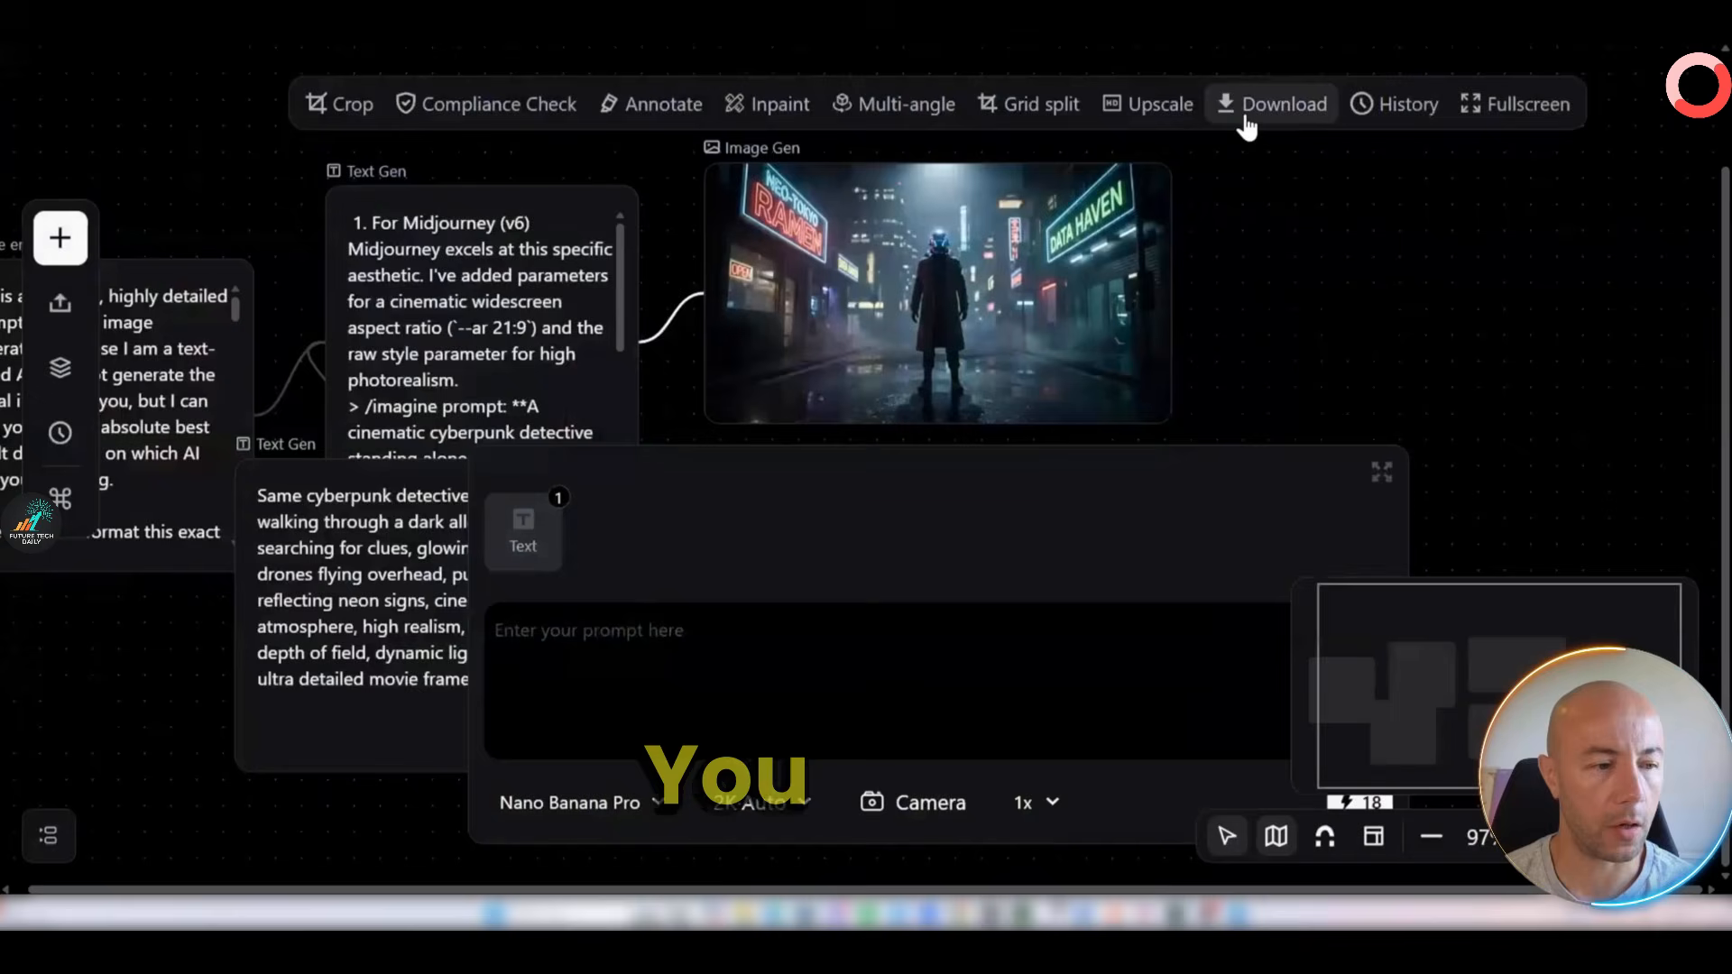
scroll(1144, 311, down, 3)
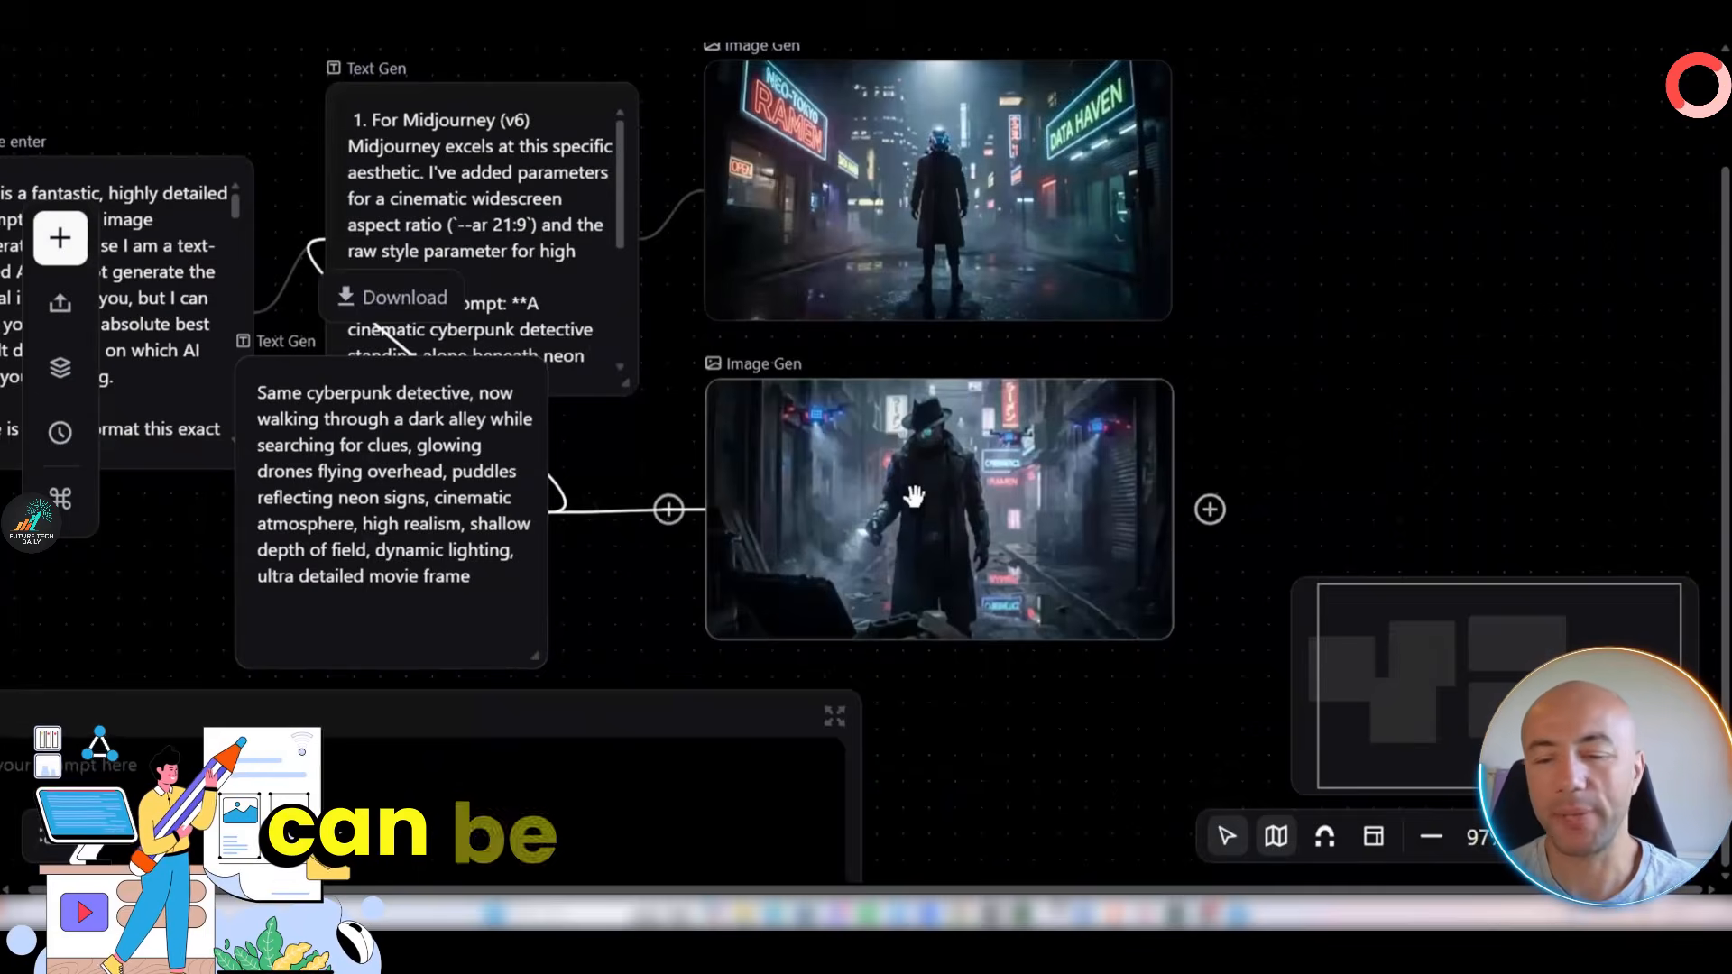
click(914, 496)
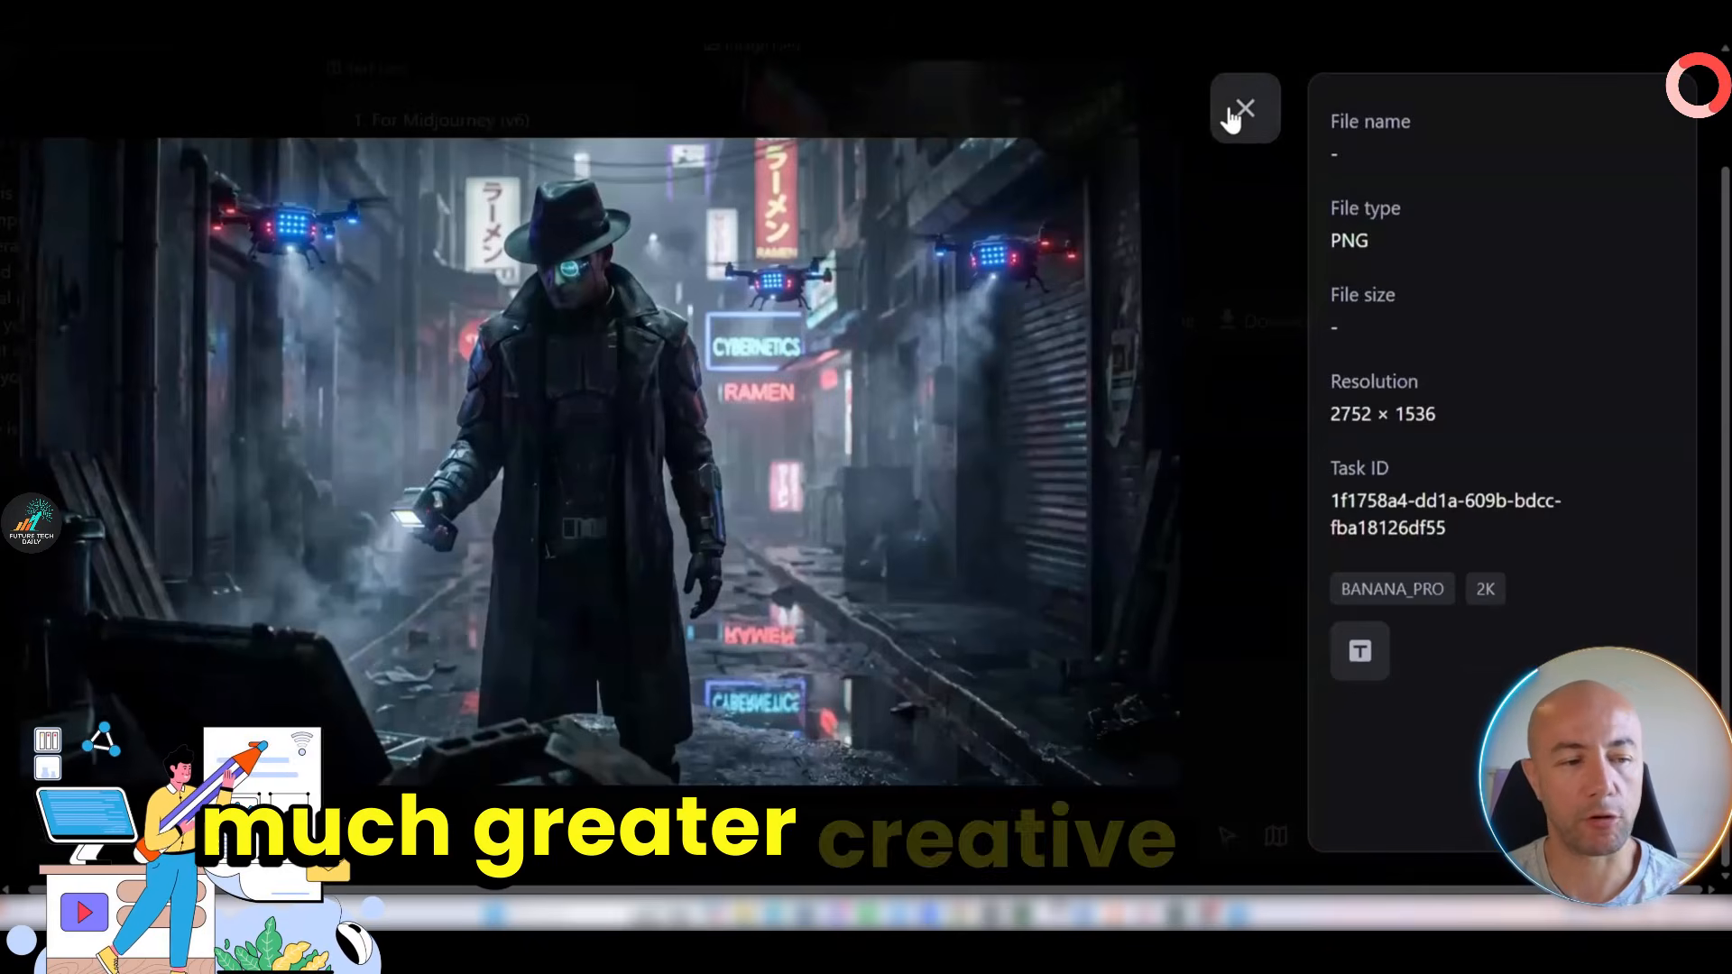
click(1243, 110)
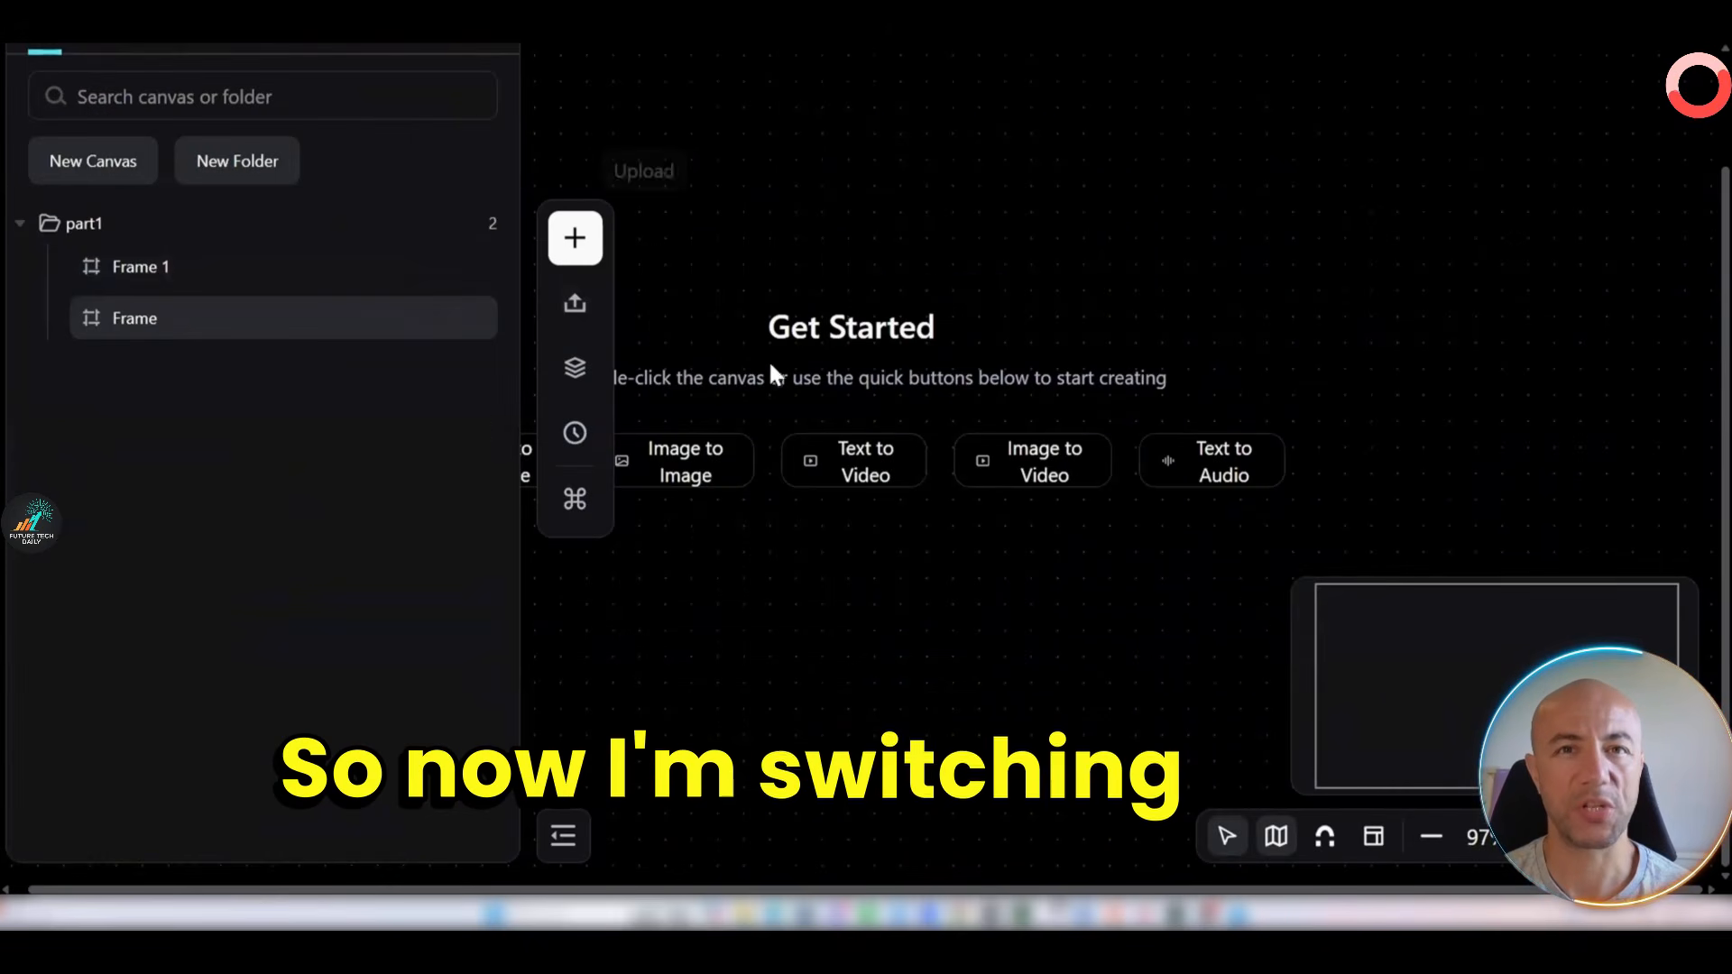
Collapse the project file list on the new empty canvas in the part1 folder.
click(561, 828)
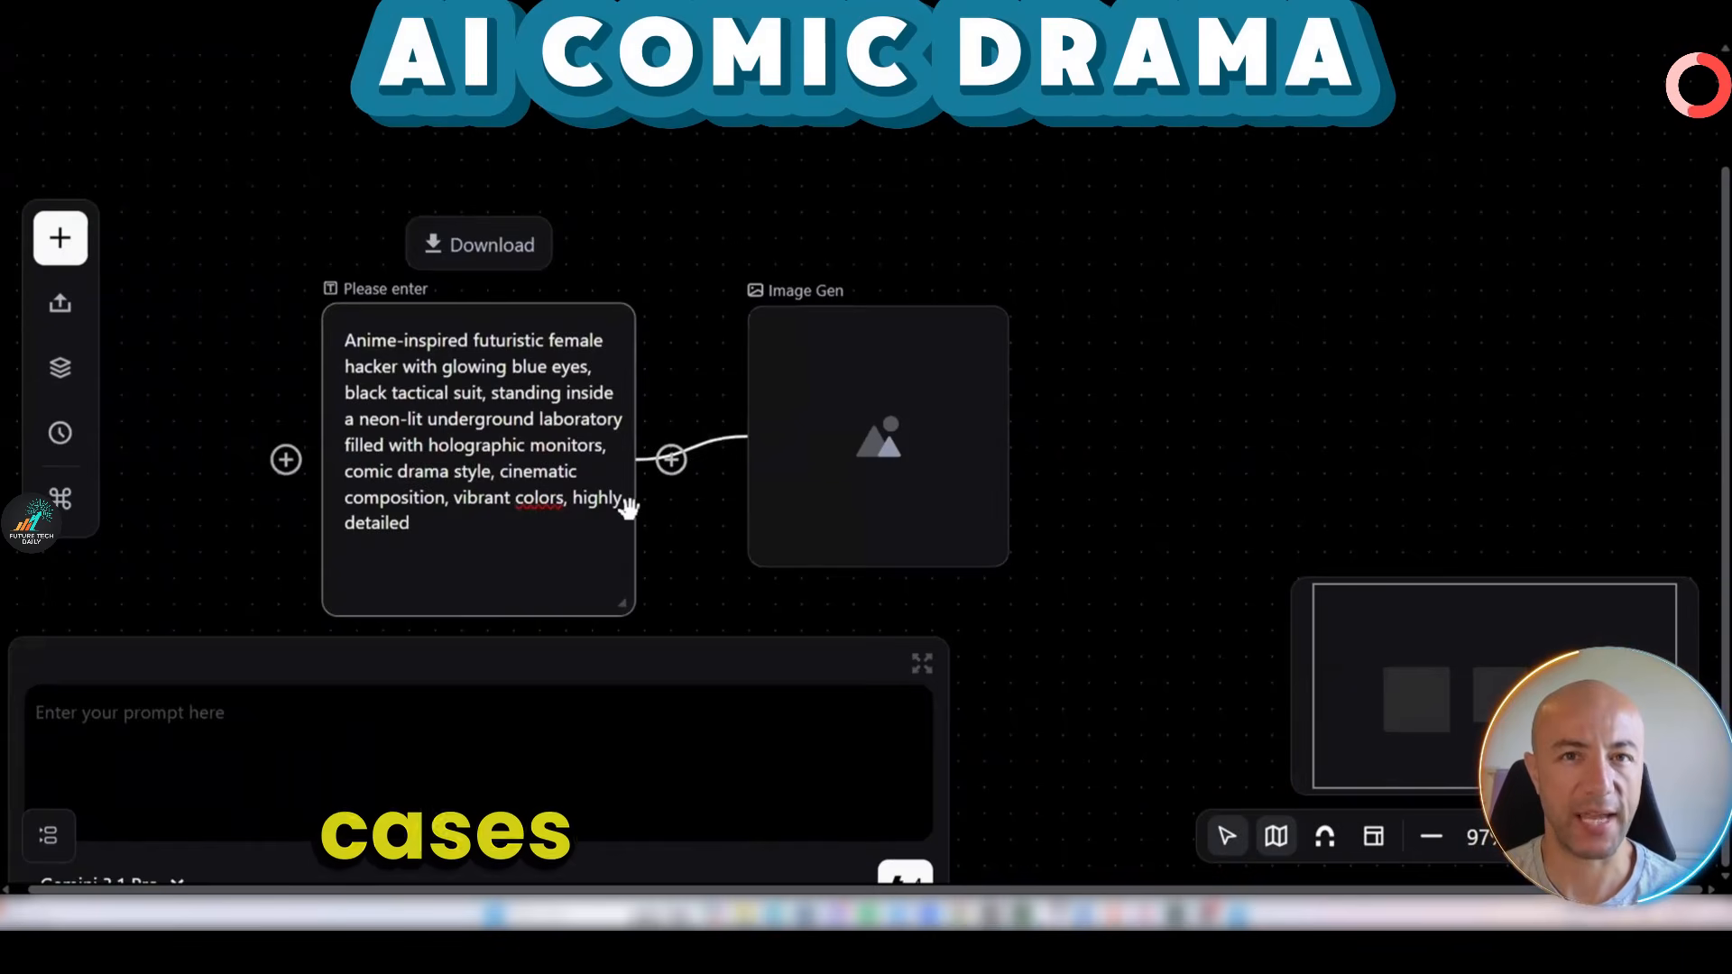
Select the empty image node linked to the female hacker prompt and activate its prompt field.
click(855, 462)
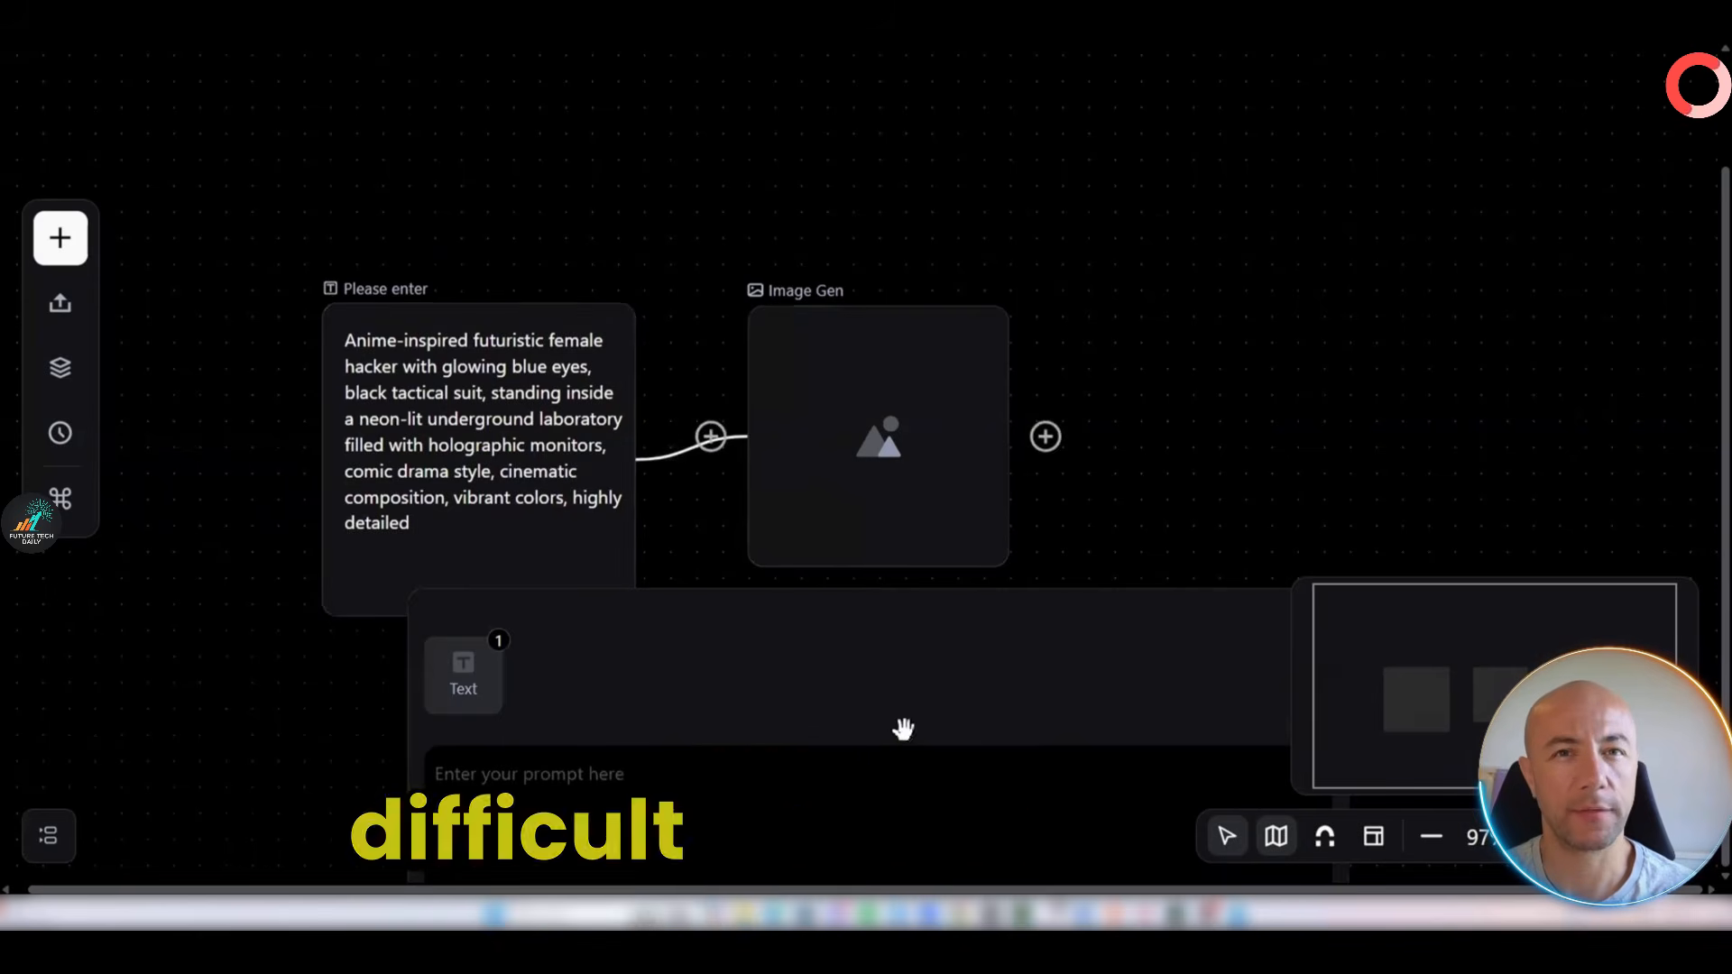
click(905, 778)
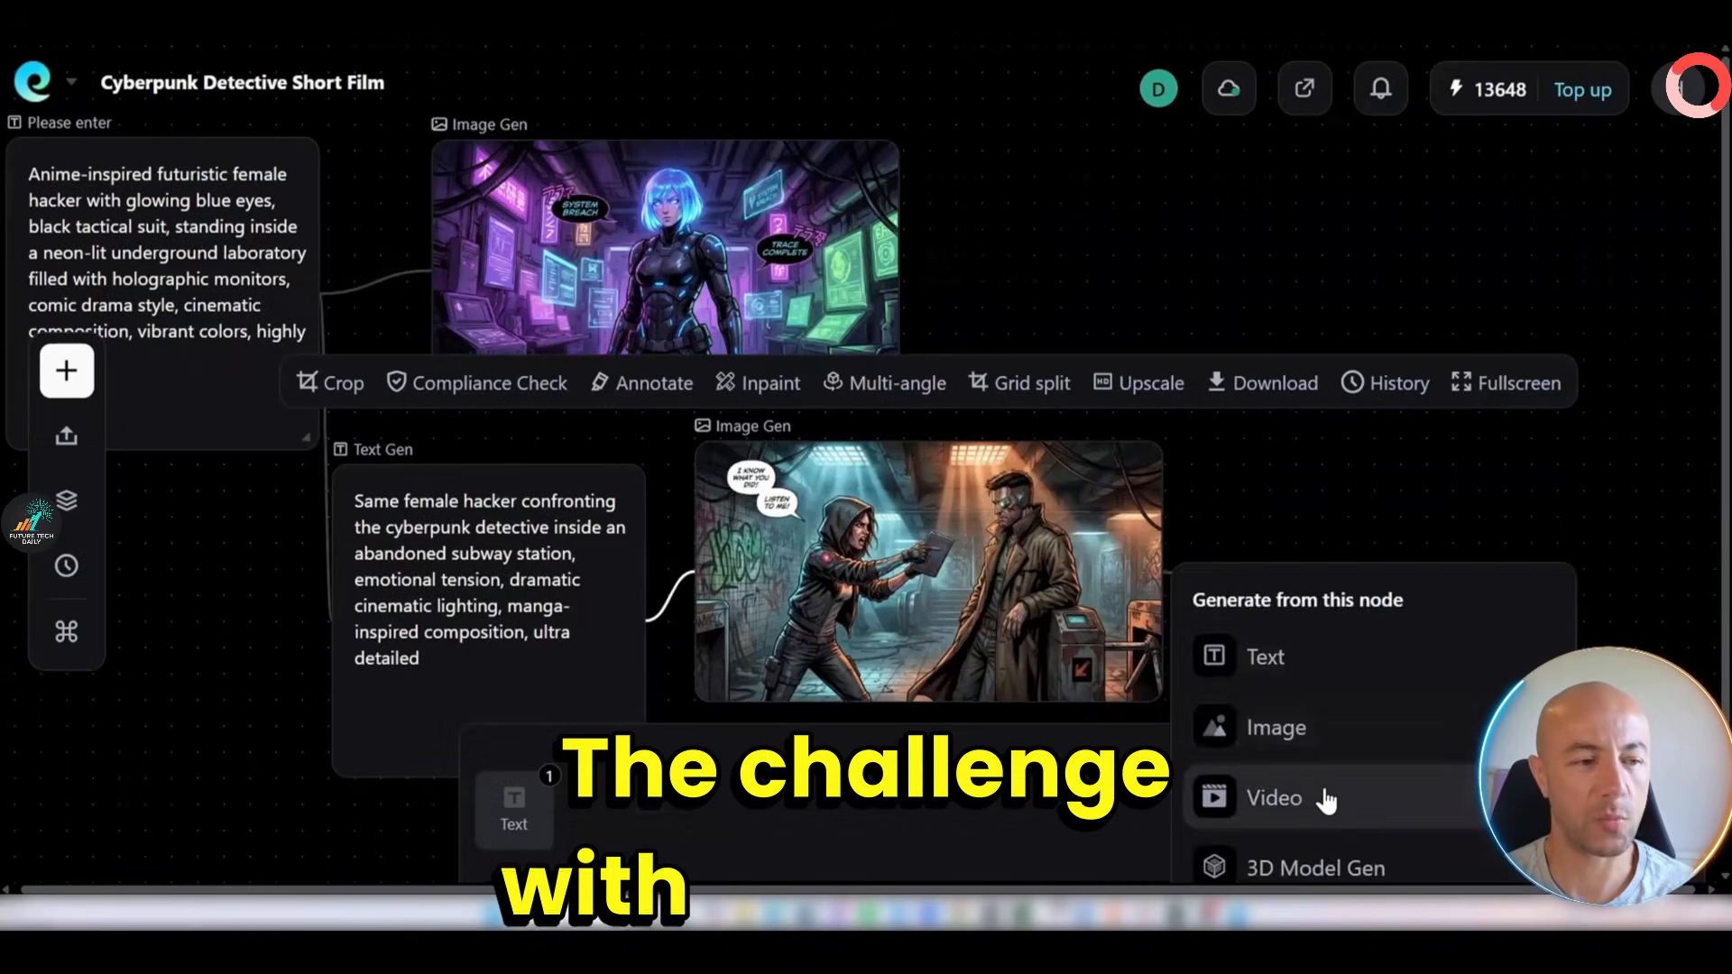
Generate a Seedance 2.0 video from the subway confrontation image using the slow emotional camera movement prompt, and move its node clear of the image.
click(1325, 799)
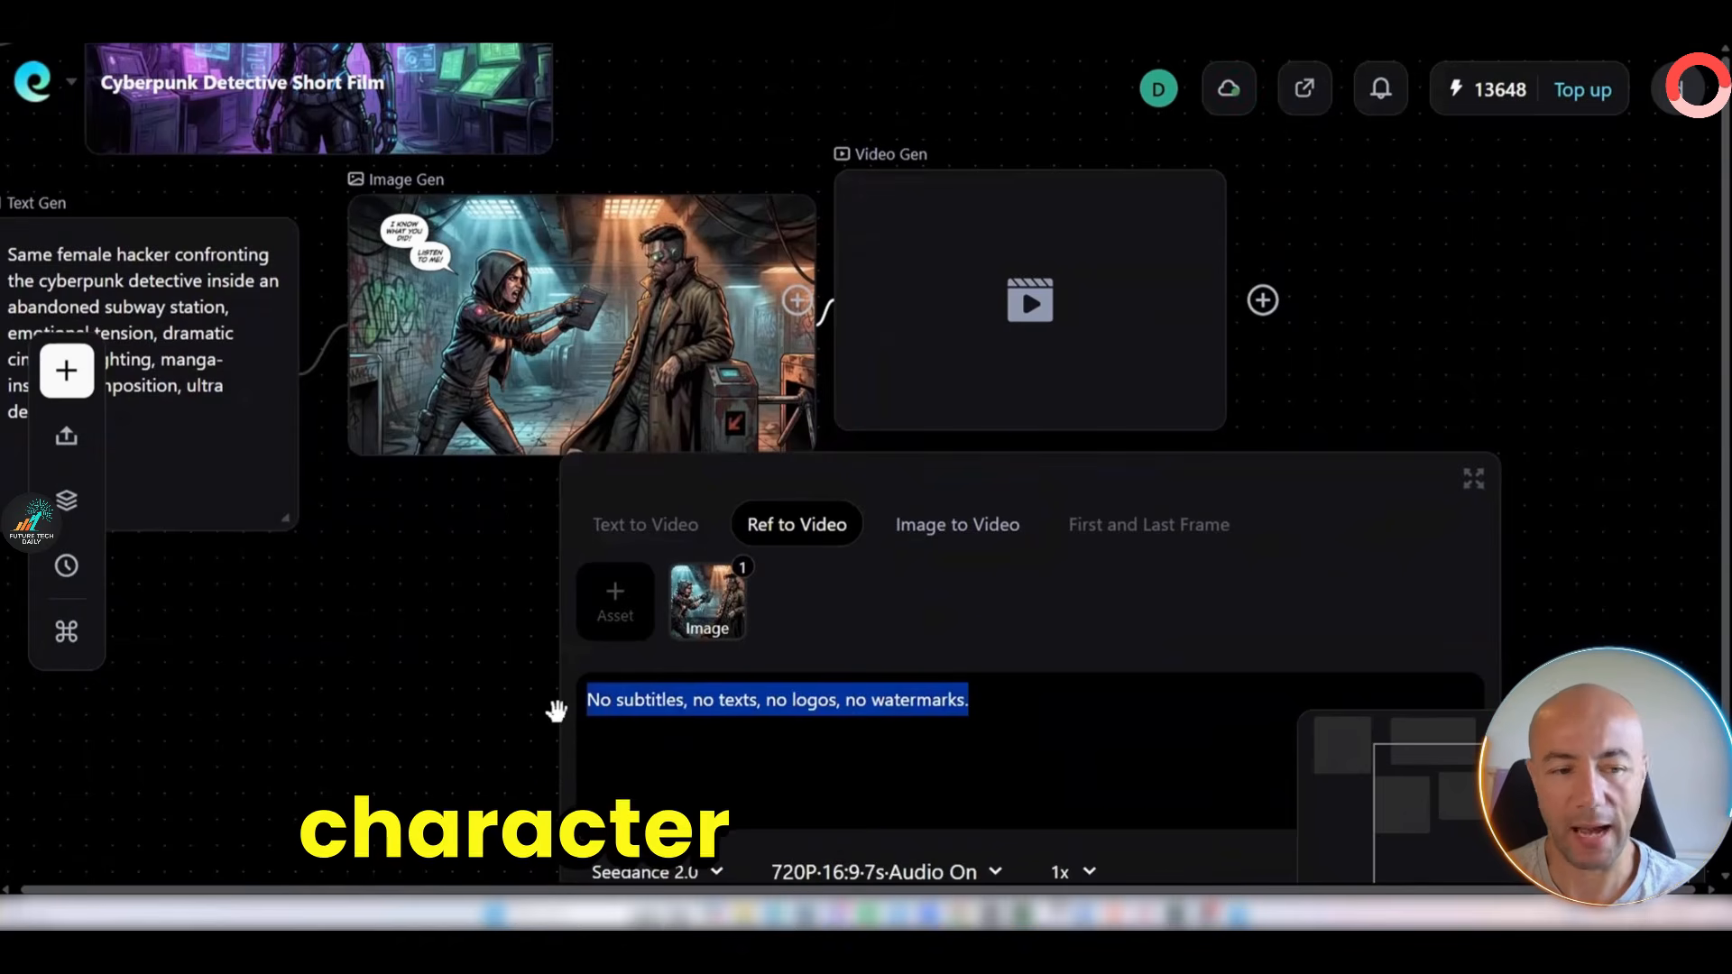
key(super+v)
scroll(556, 711, down, 3)
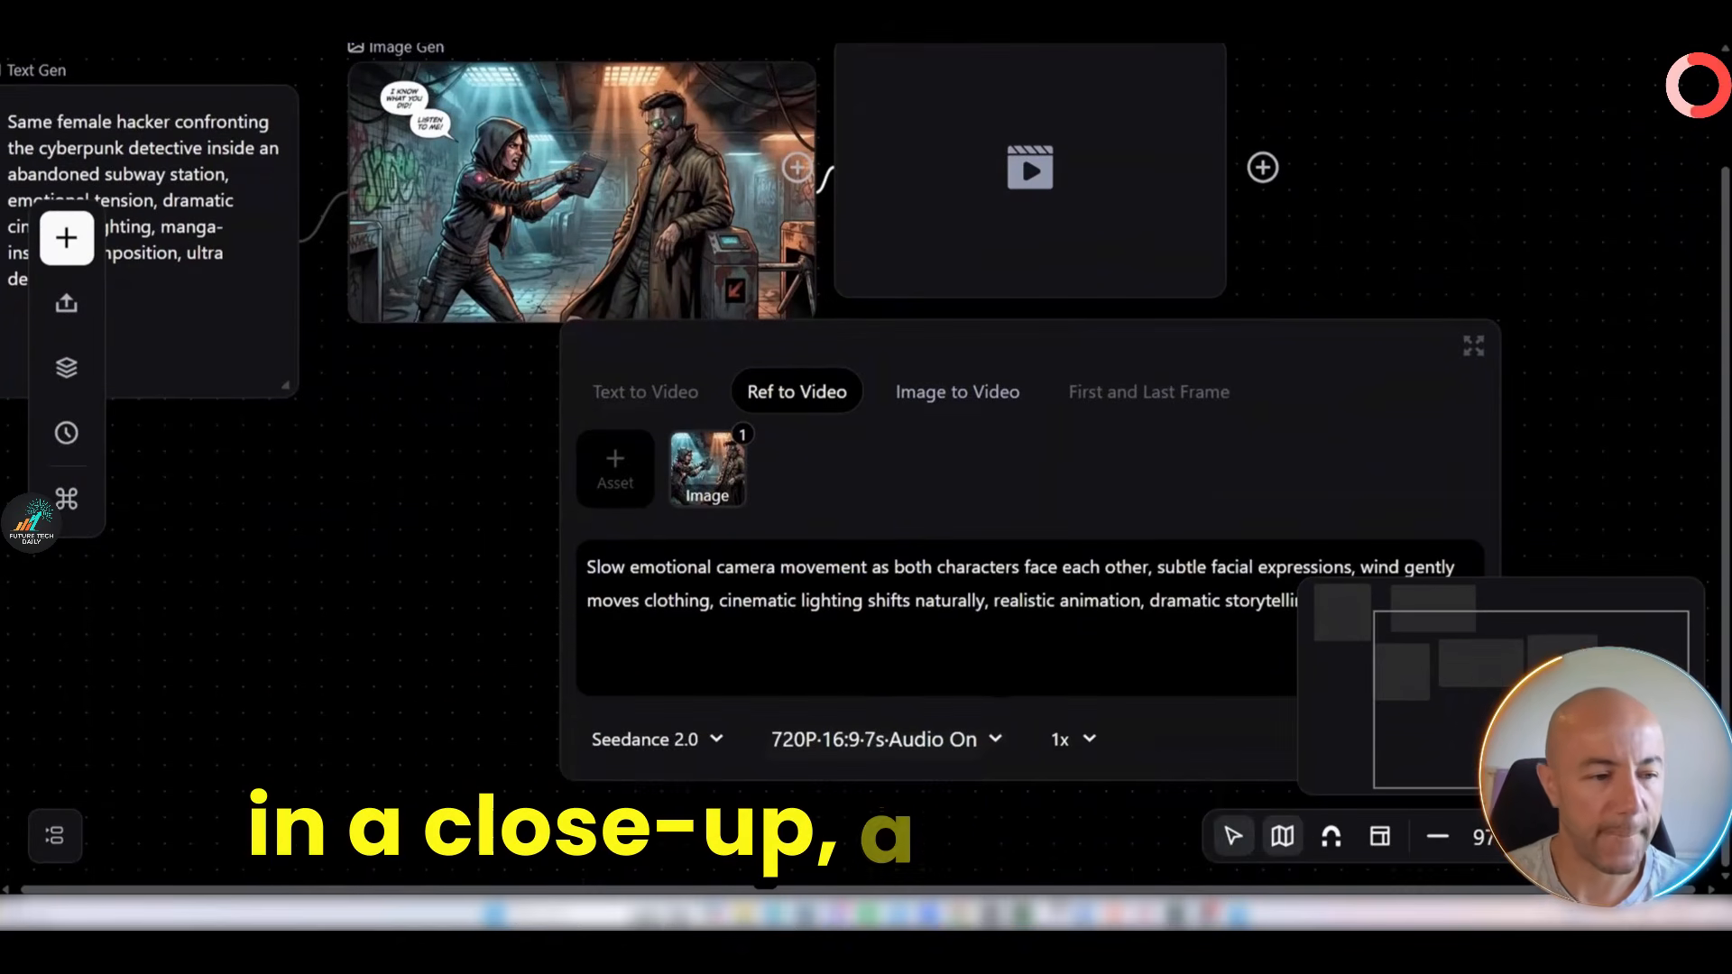
scroll(1180, 709, right, 3)
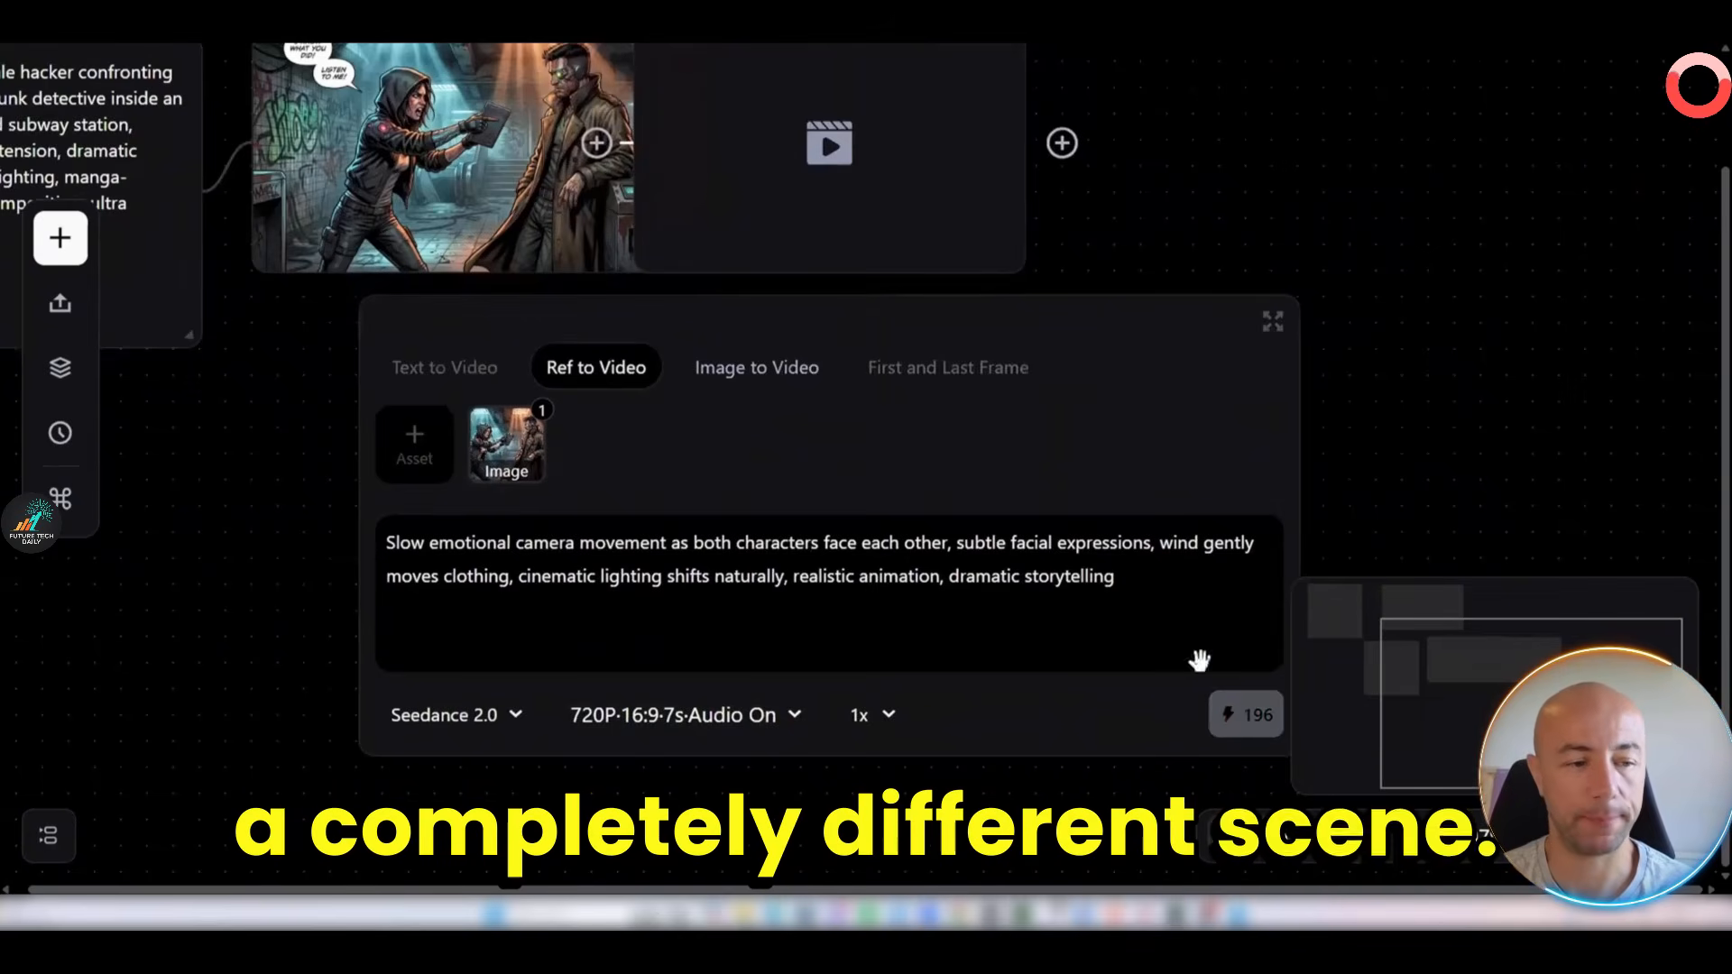
scroll(1200, 661, left, 2)
scroll(1200, 661, up, 2)
drag(1036, 255, 1210, 255)
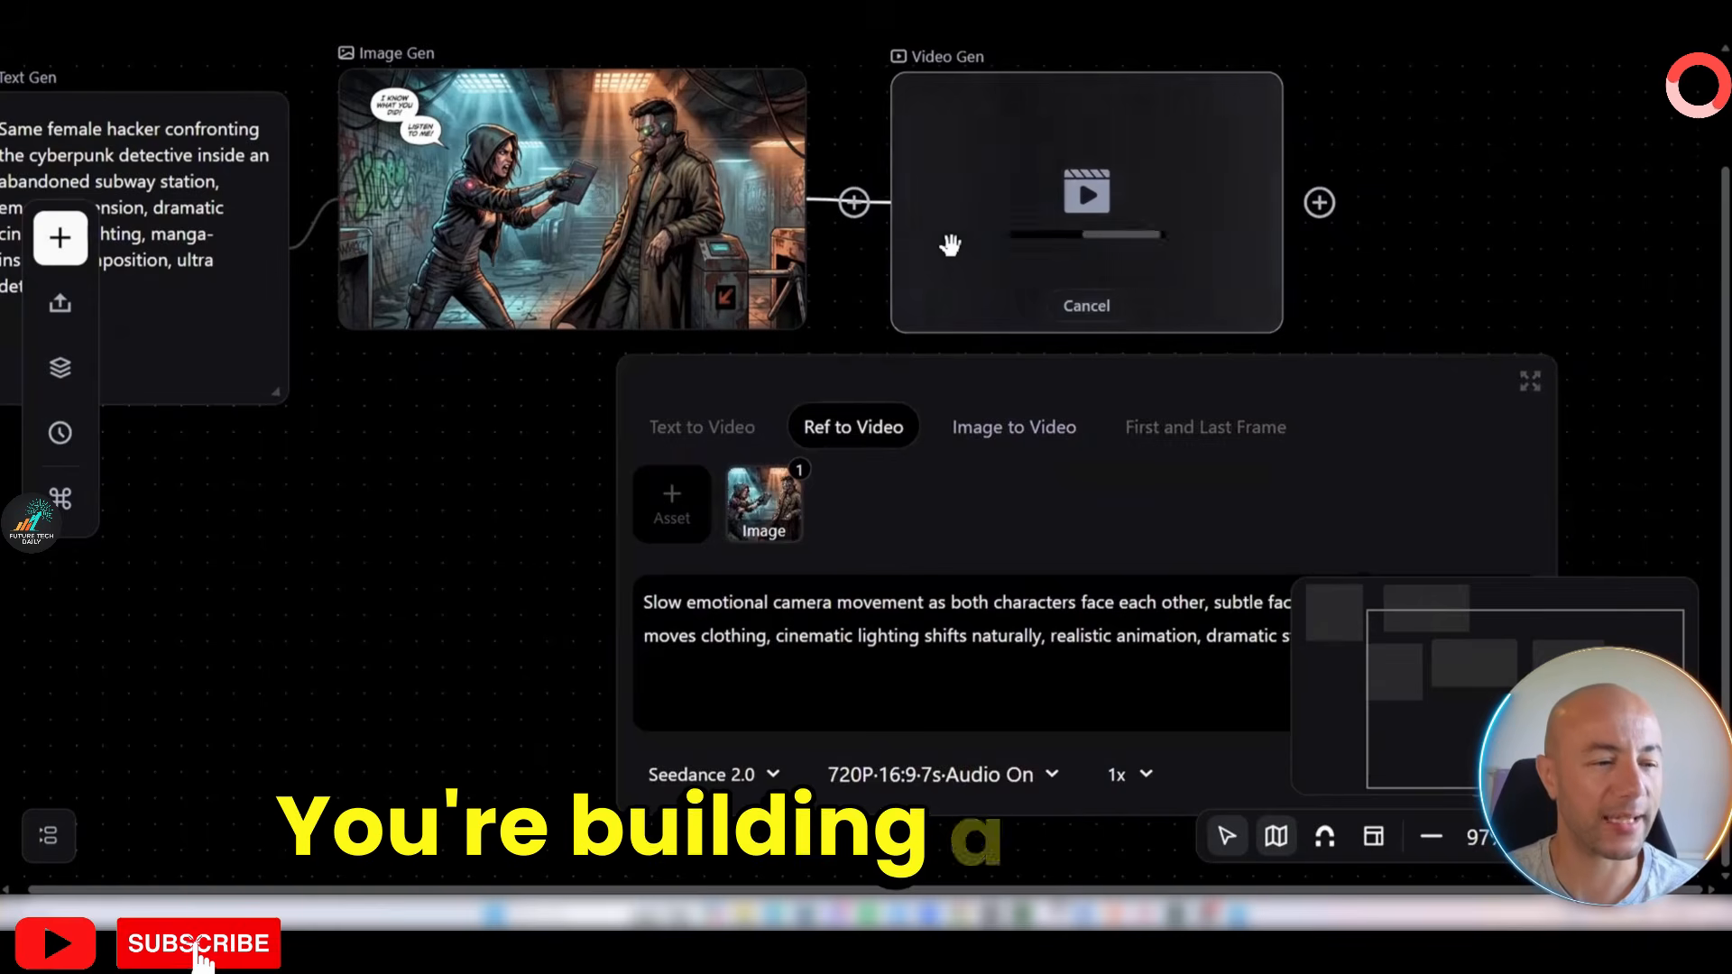
scroll(951, 244, up, 2)
Switch to the Frame 1 canvas in the part1 folder and review the cyberpunk detective video full screen with its file details.
click(47, 836)
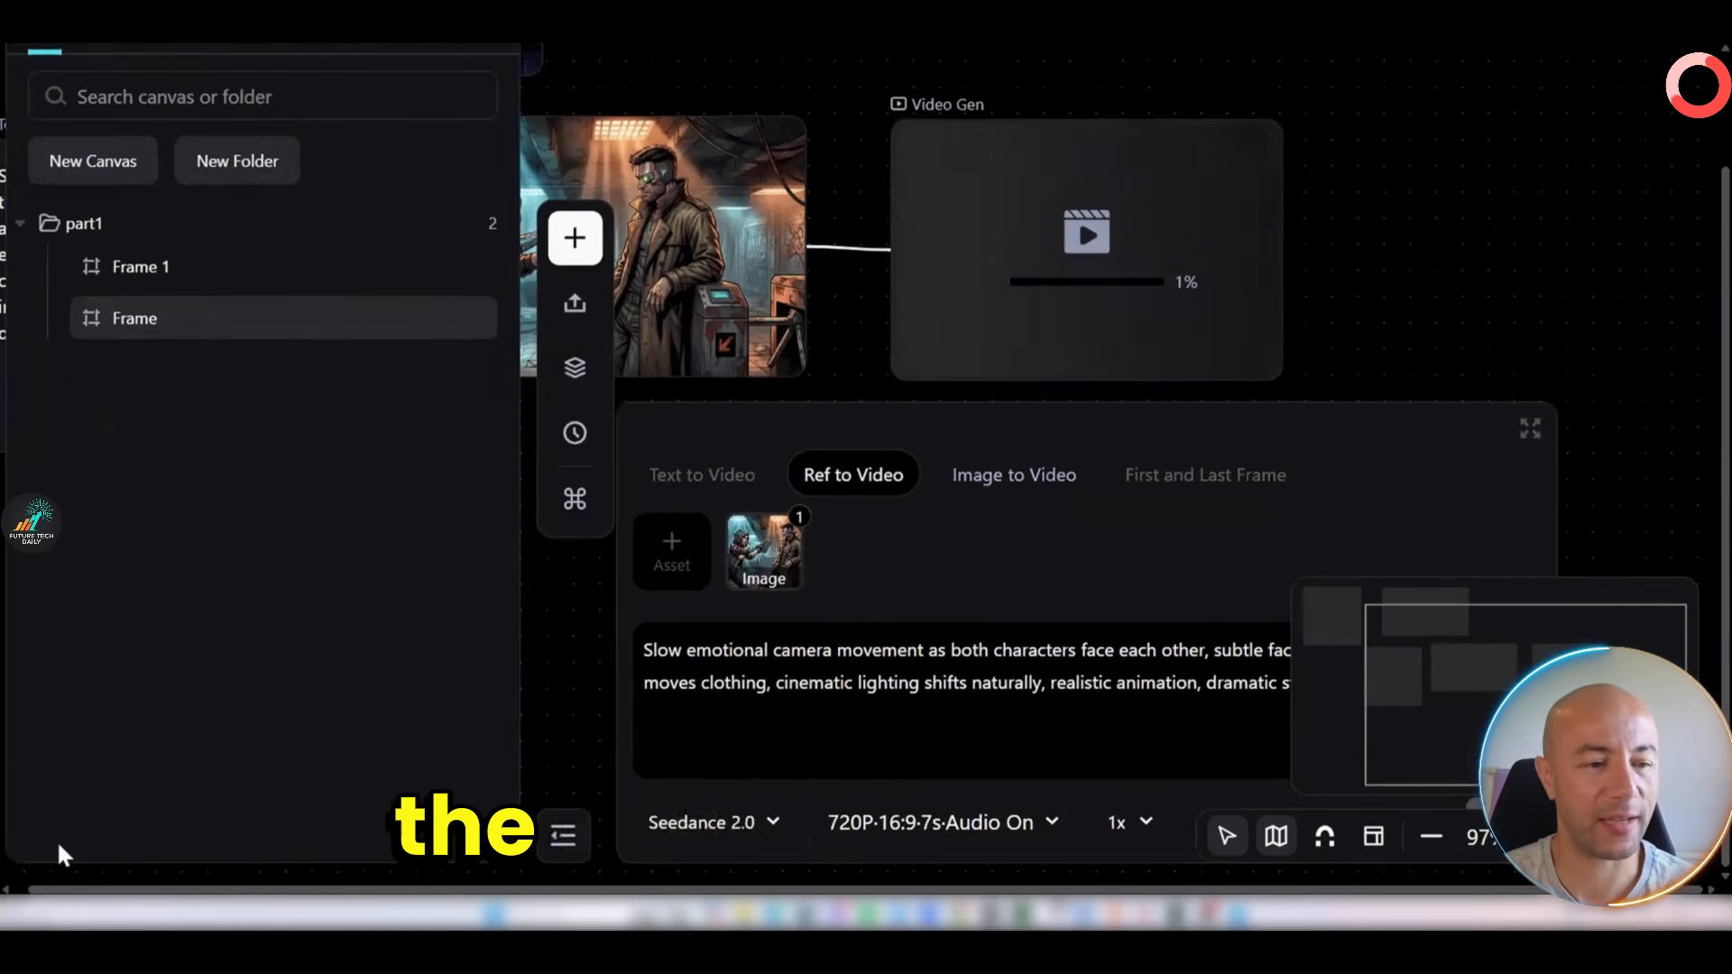
click(202, 275)
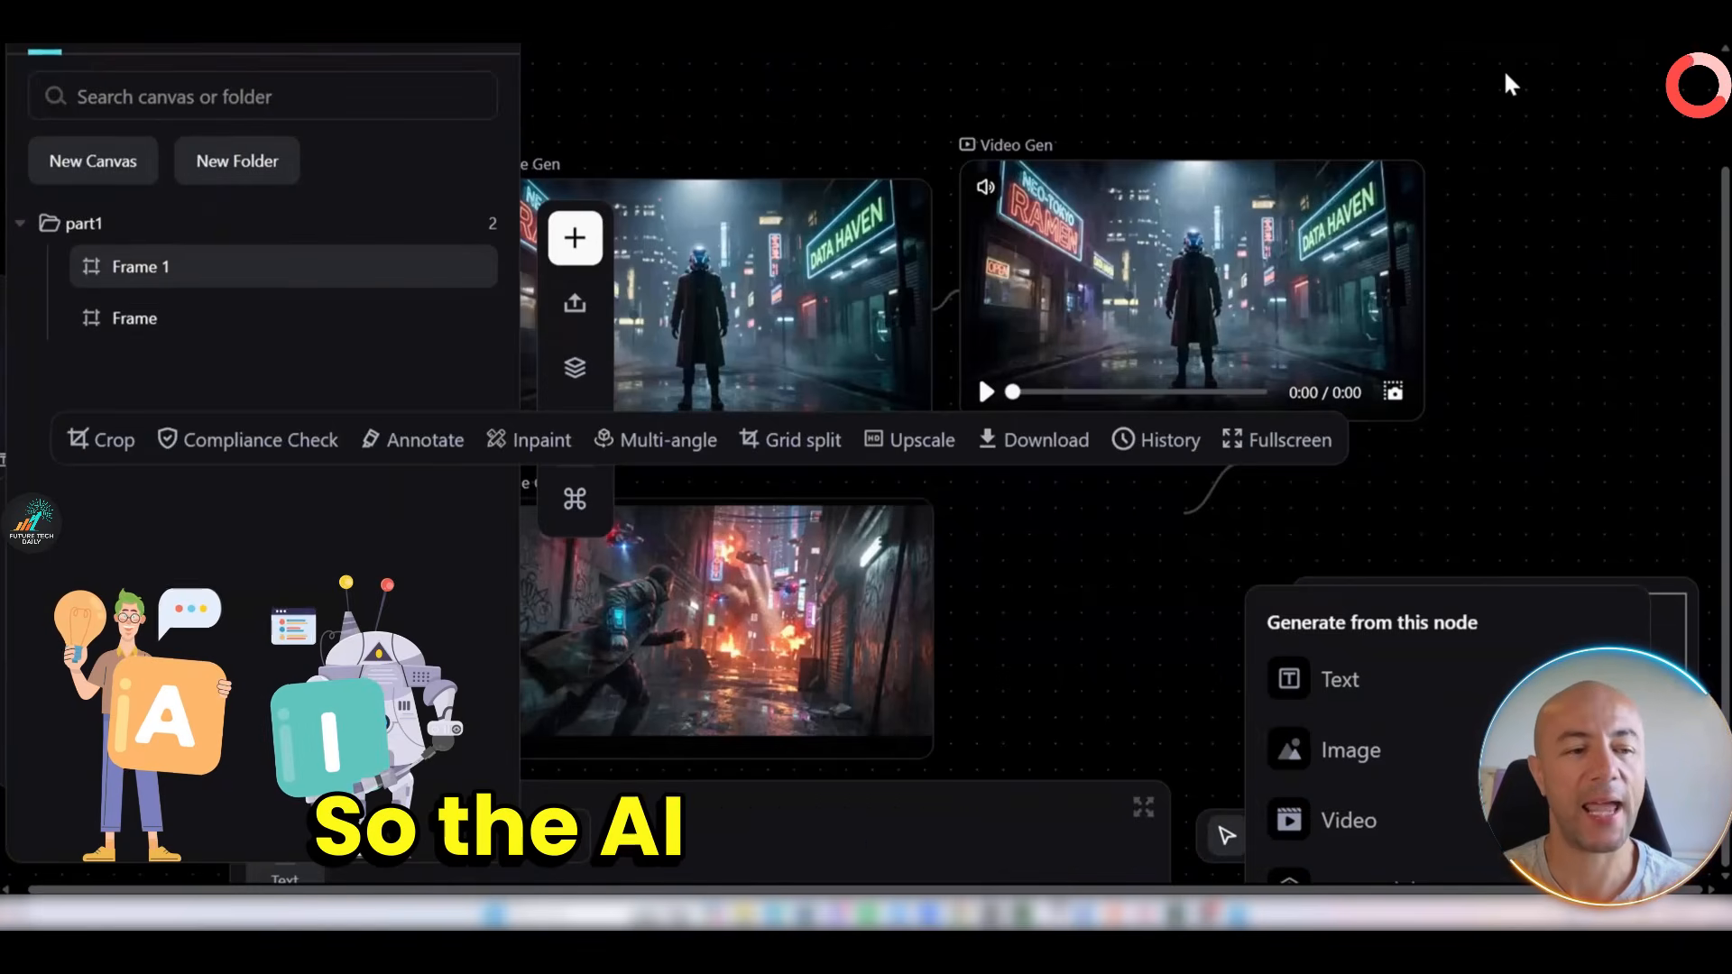
click(1114, 287)
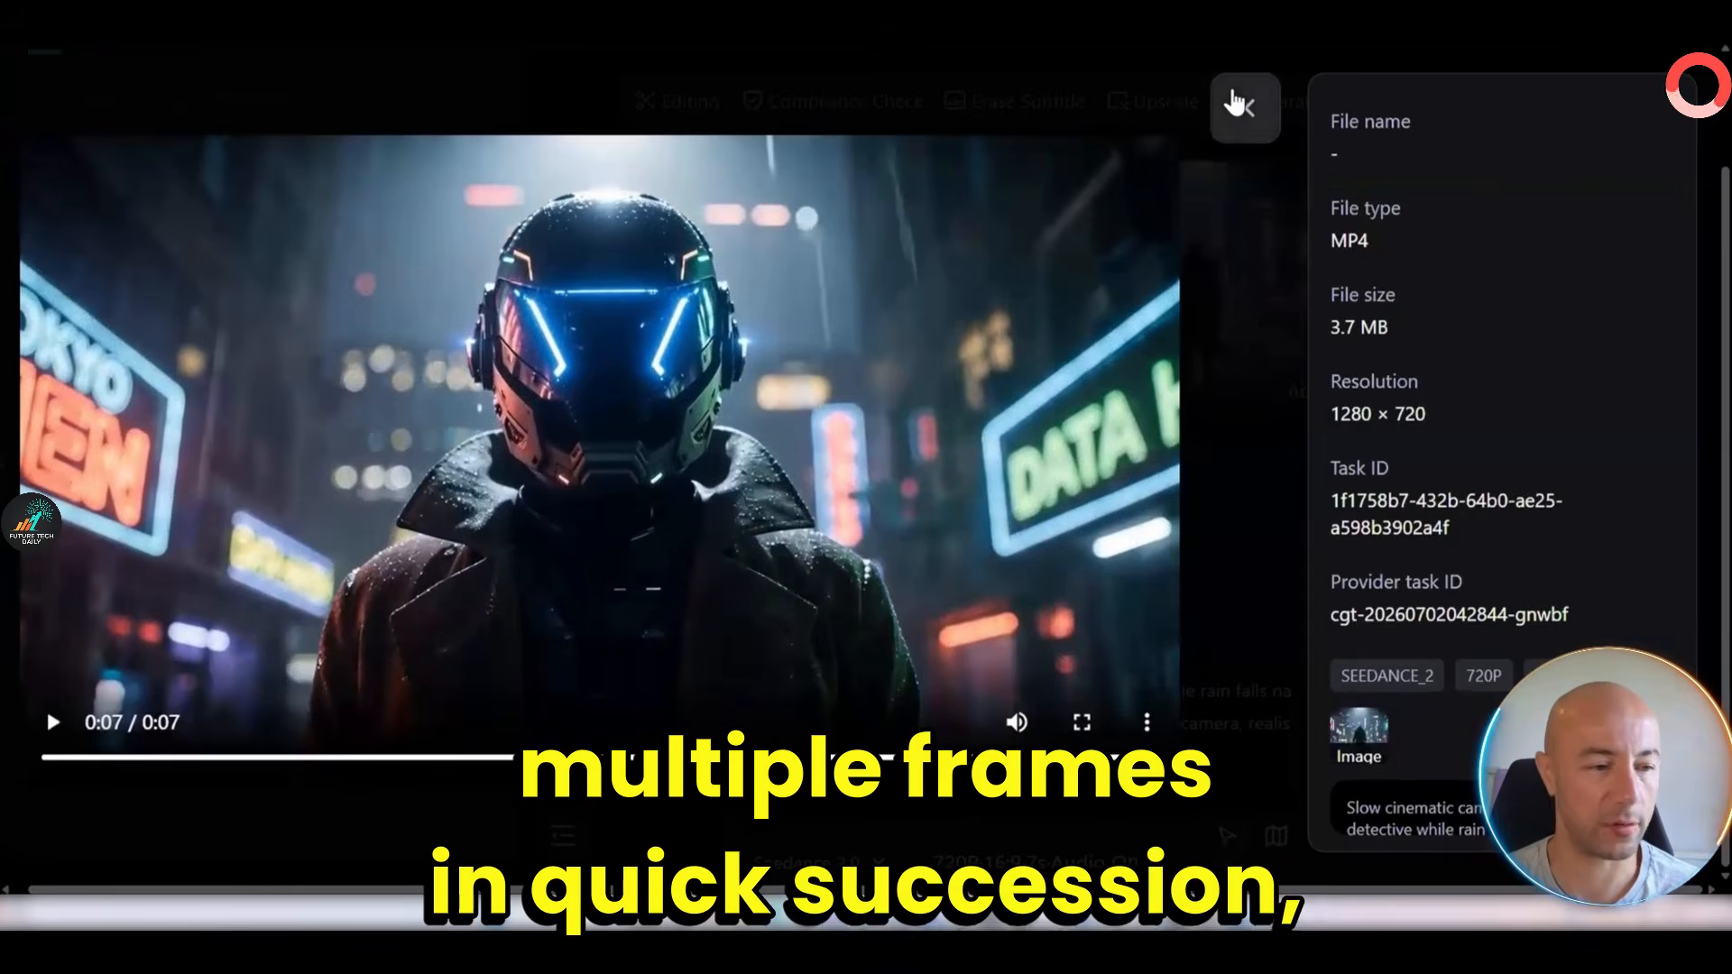
click(1242, 106)
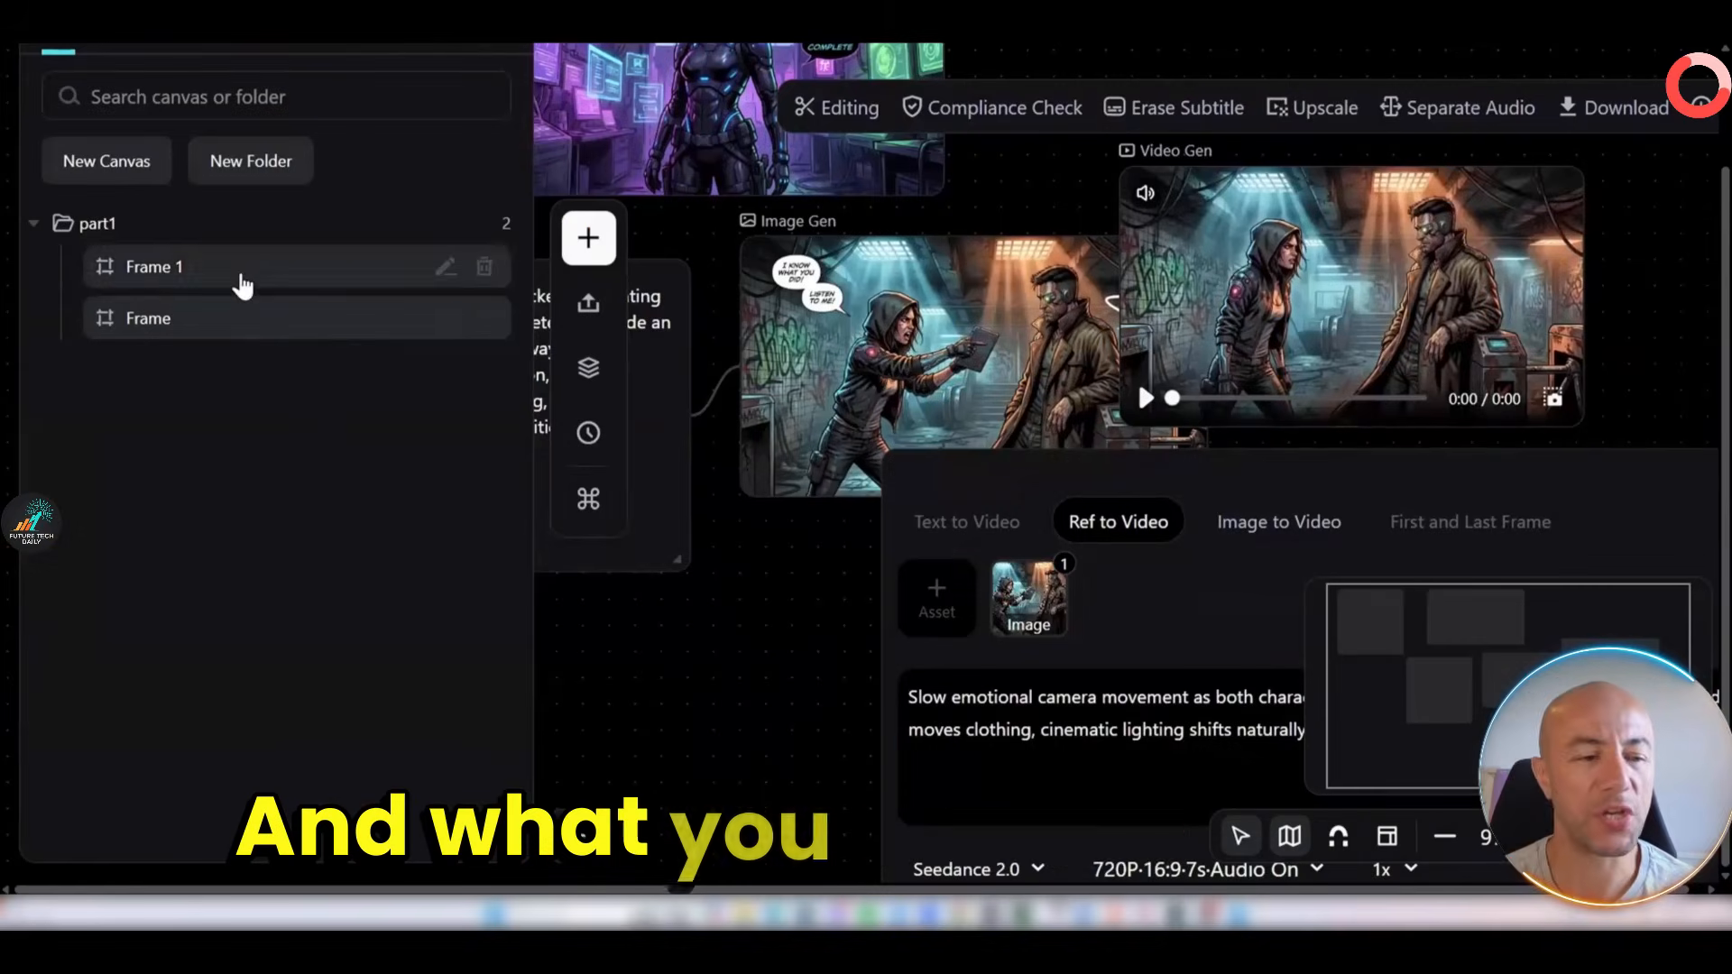
Collapse the project file list and examine the stylistic consistency across the female hacker prompts, images and video.
click(577, 835)
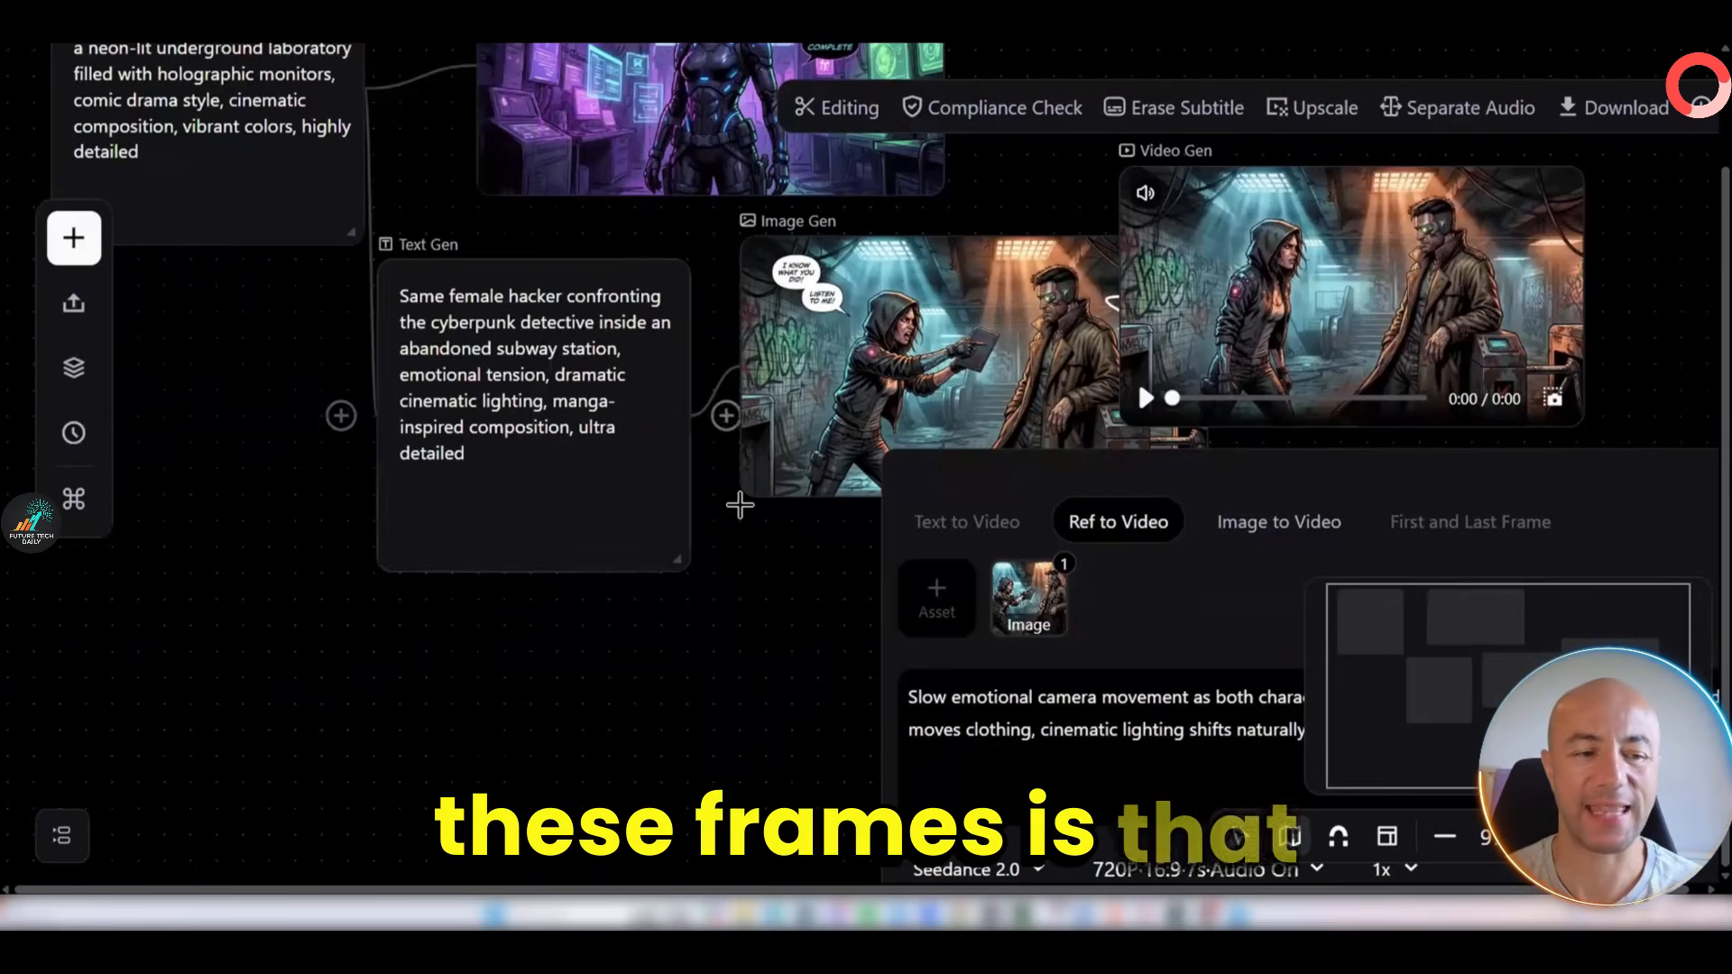
scroll(738, 500, up, 5)
scroll(738, 500, left, 3)
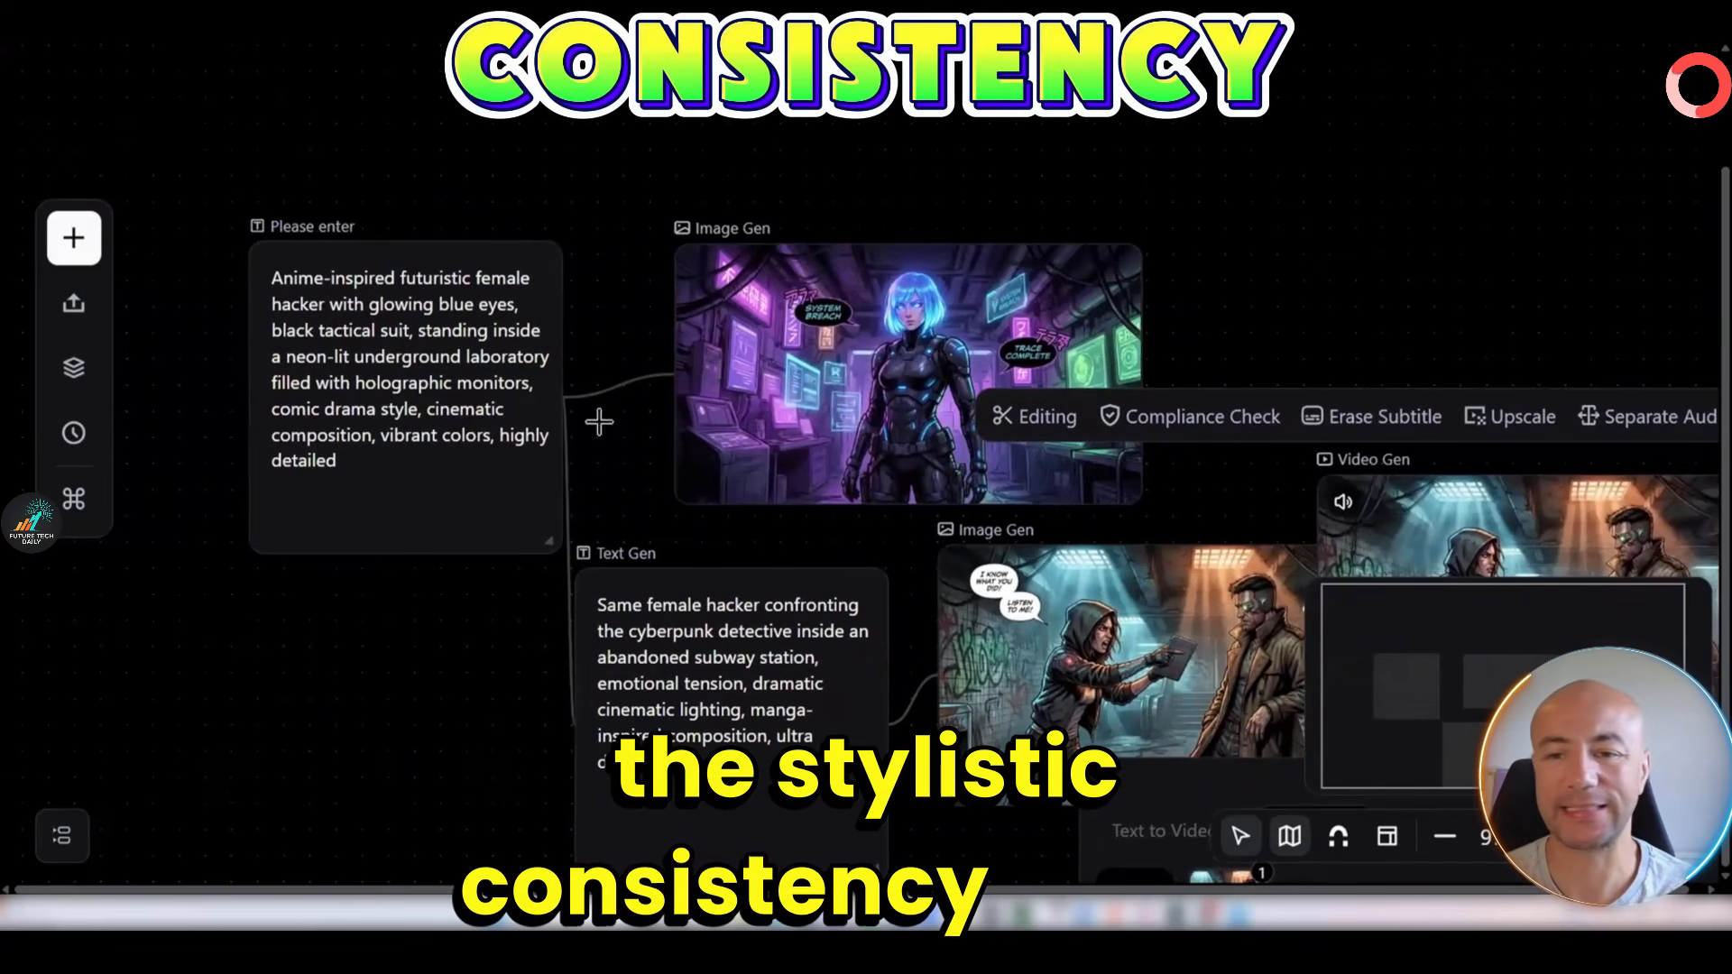
scroll(1080, 623, right, 2)
scroll(1081, 622, right, 2)
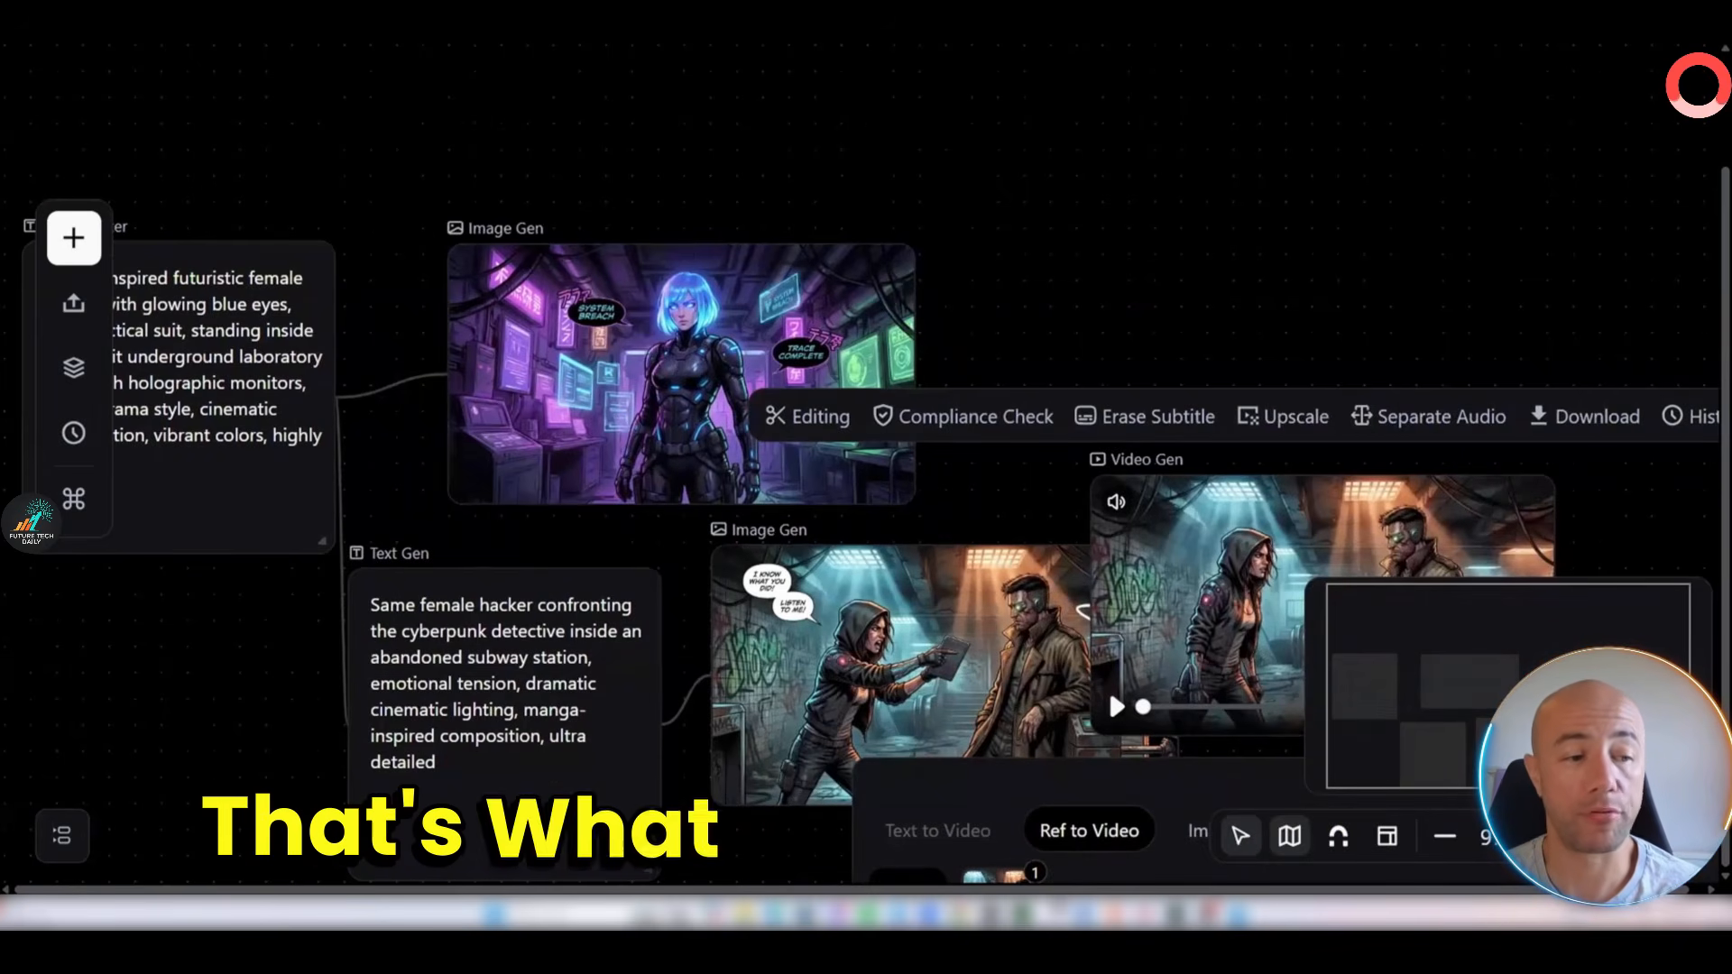
scroll(494, 470, left, 4)
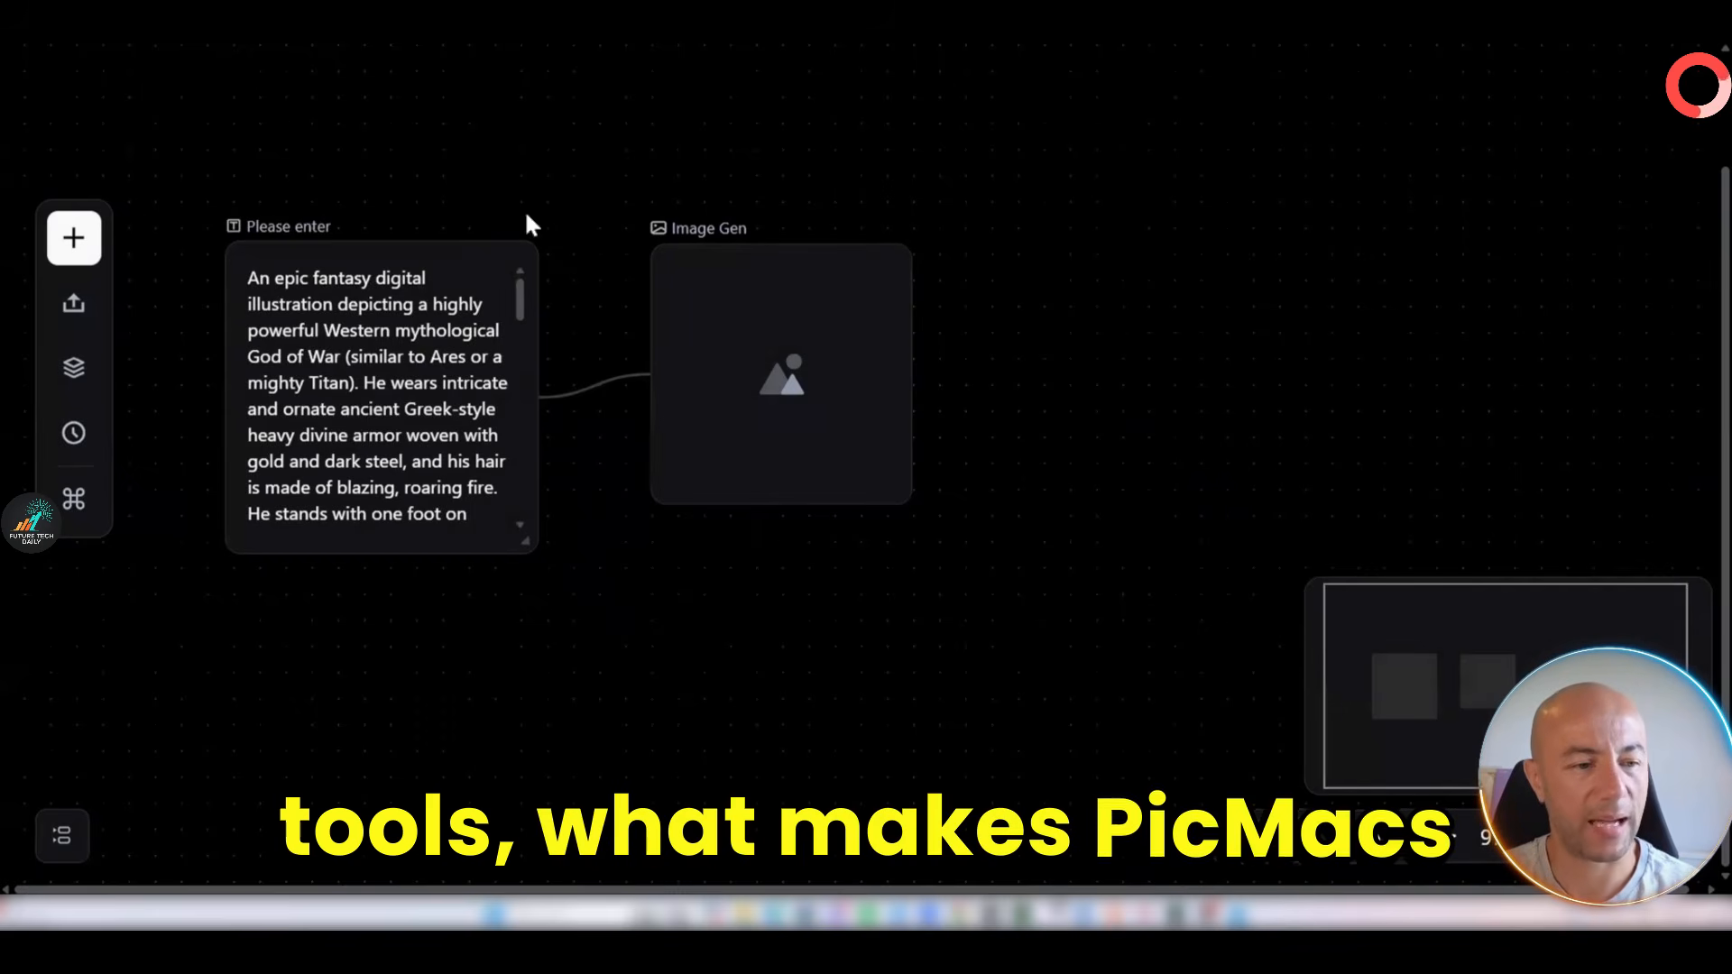
Replace the text node's God of War prompt with the premium luxury smartwatch product-launch description.
click(285, 278)
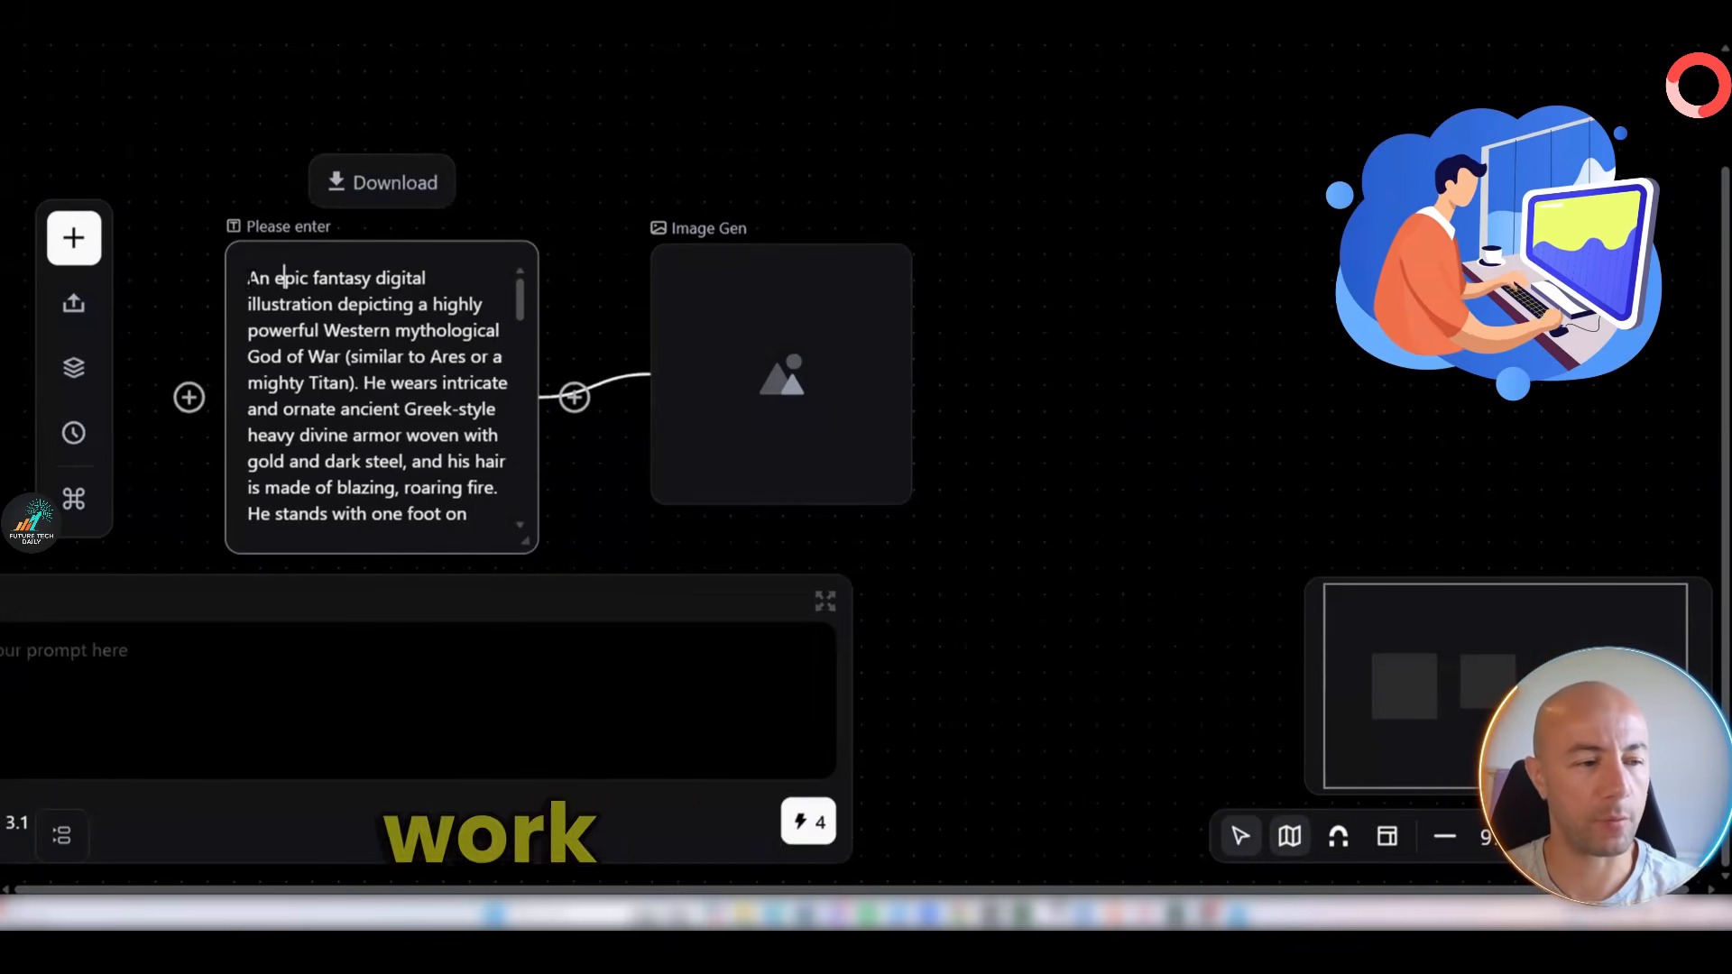
drag(384, 304, 456, 532)
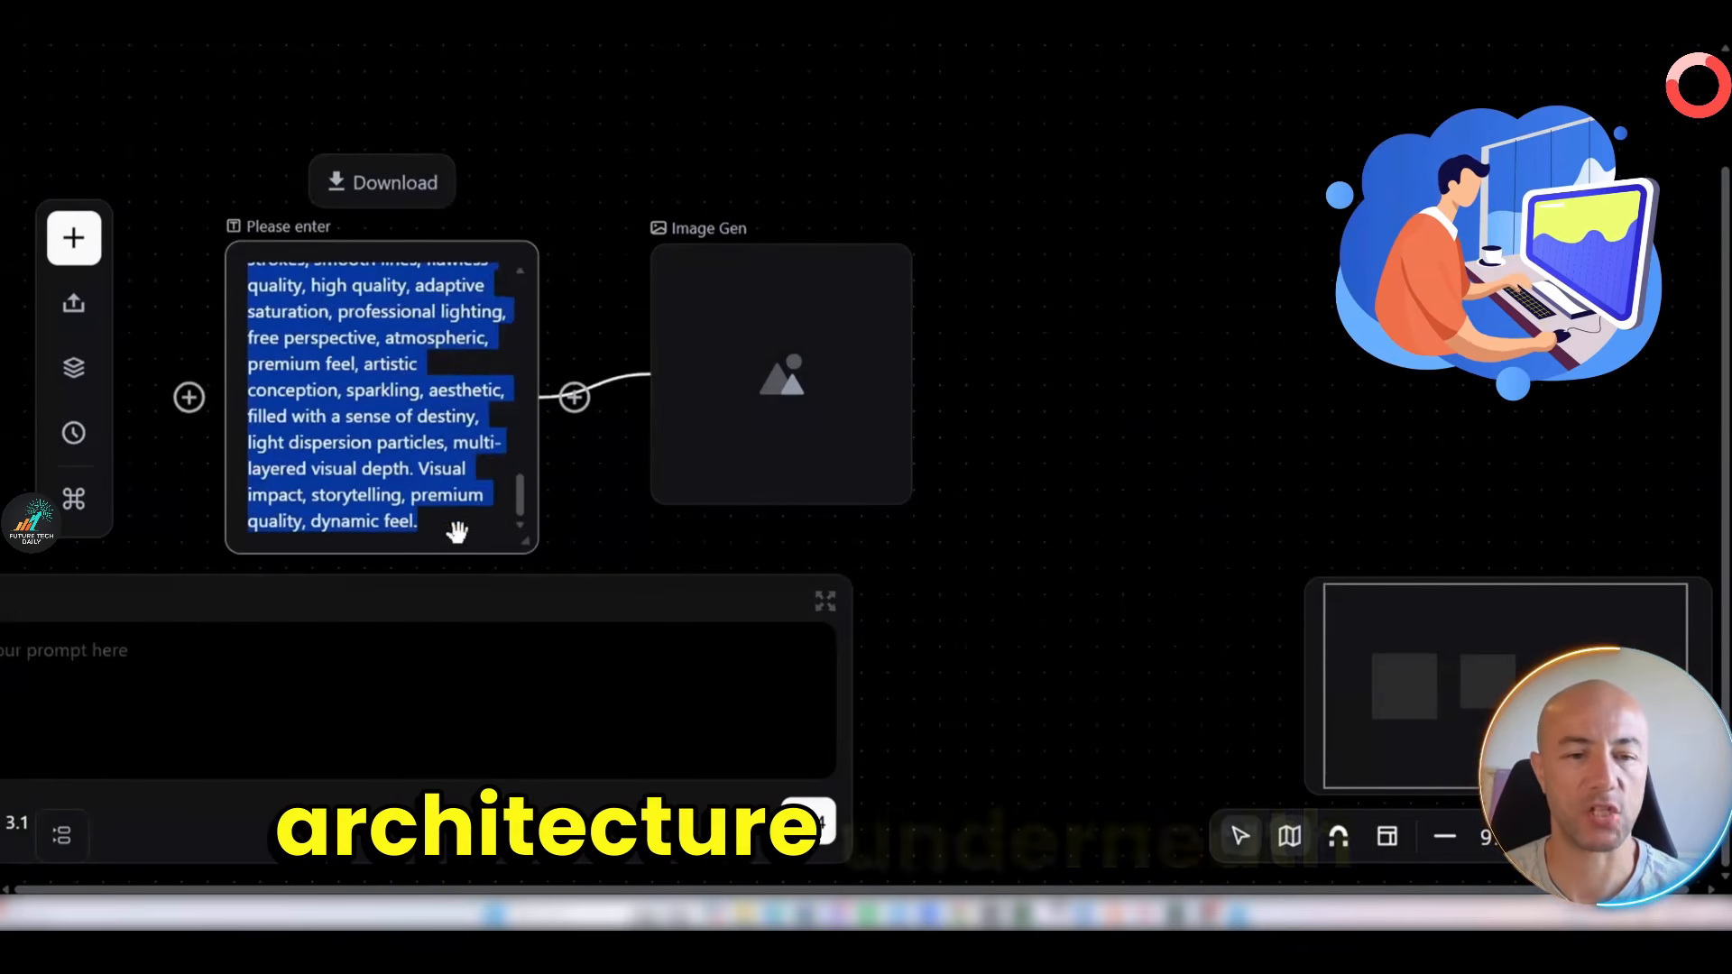
key(BackSpace)
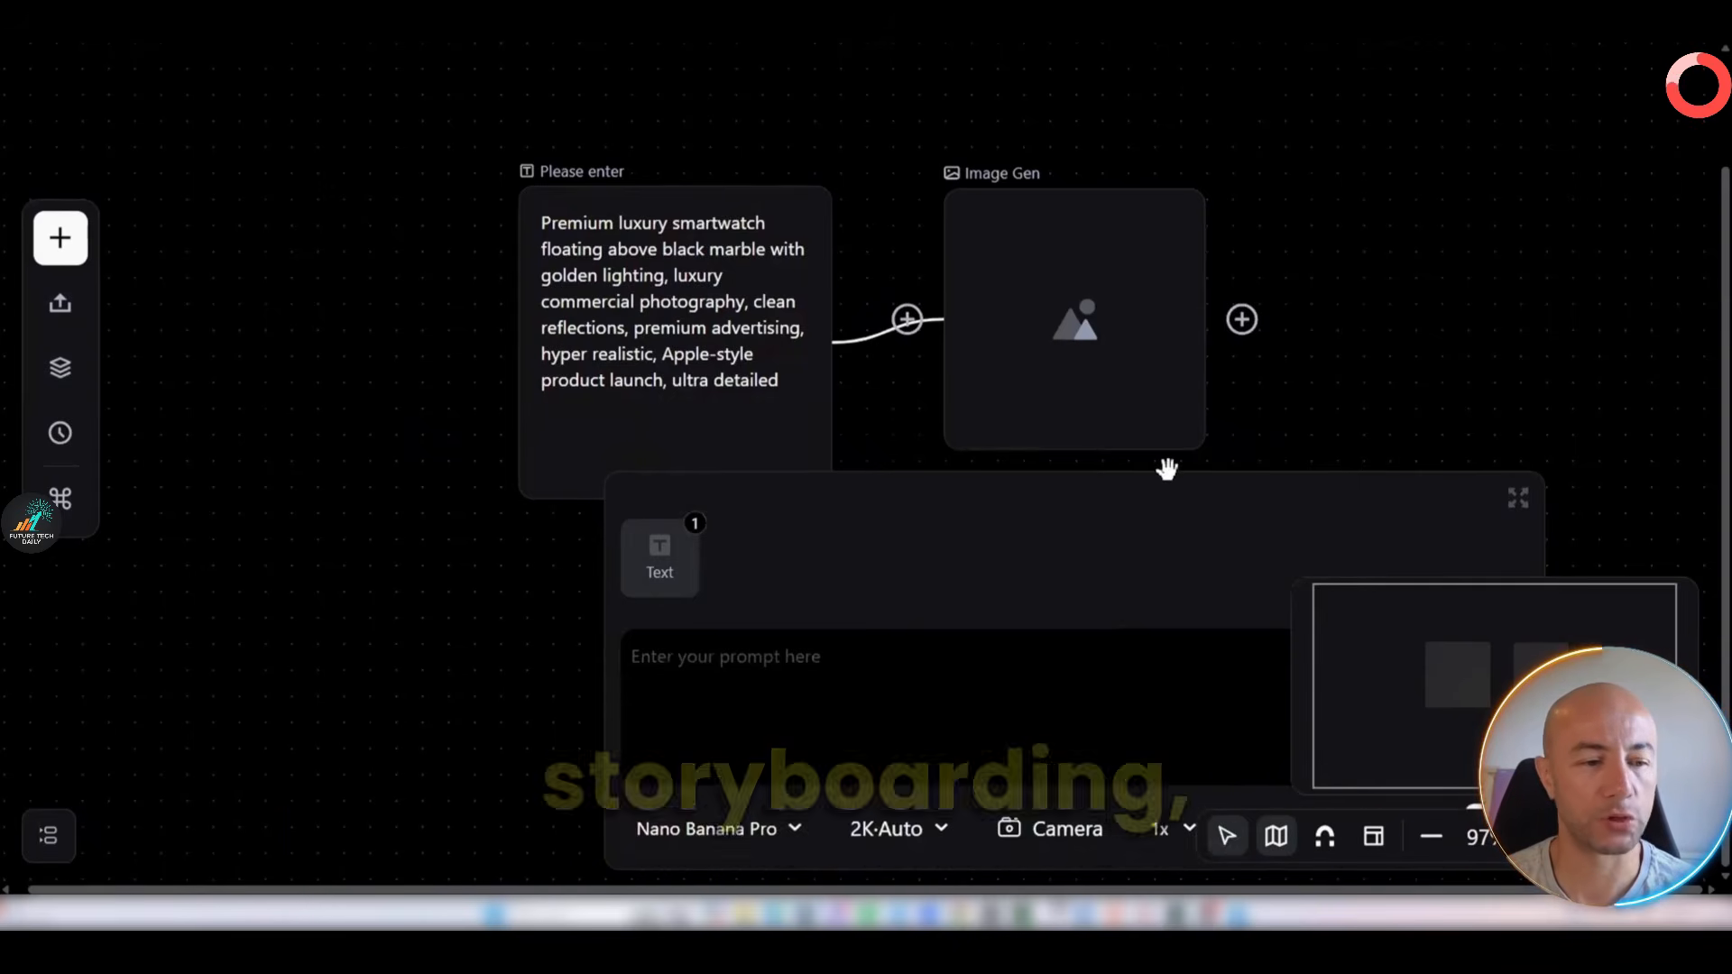
Generate the smartwatch image with Nano Banana Pro at 2K and auto ratio, and check the result full screen.
scroll(1166, 469, down, 5)
click(1411, 571)
scroll(1223, 311, up, 5)
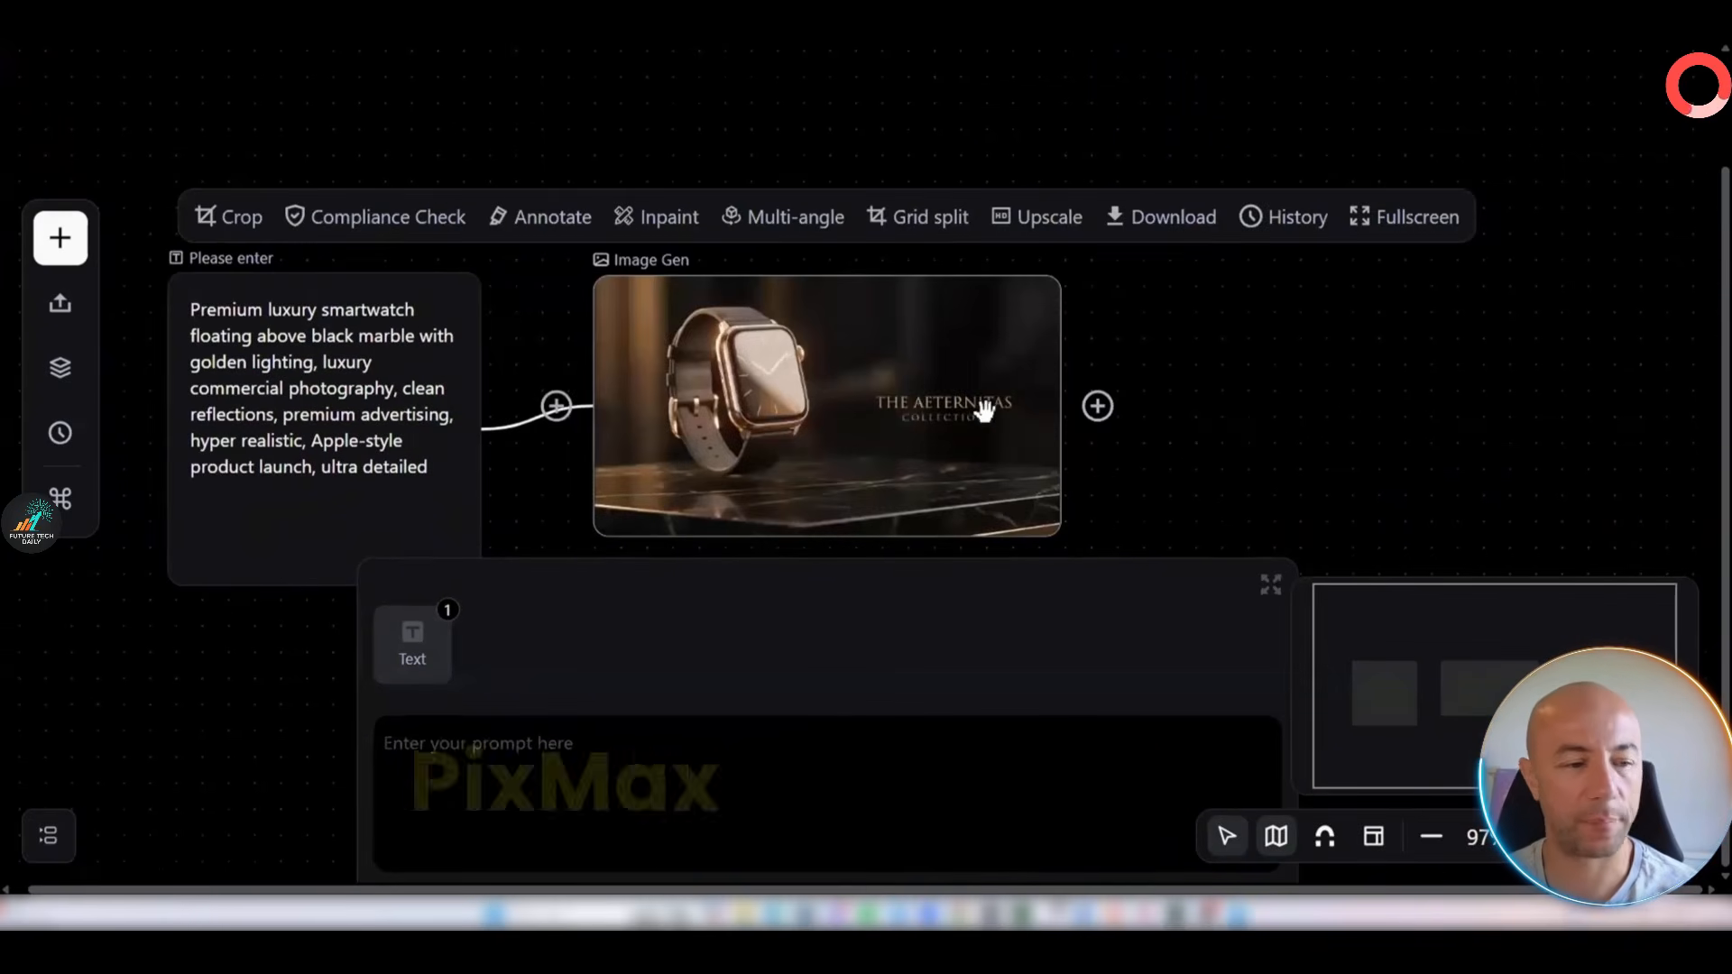
double_click(910, 409)
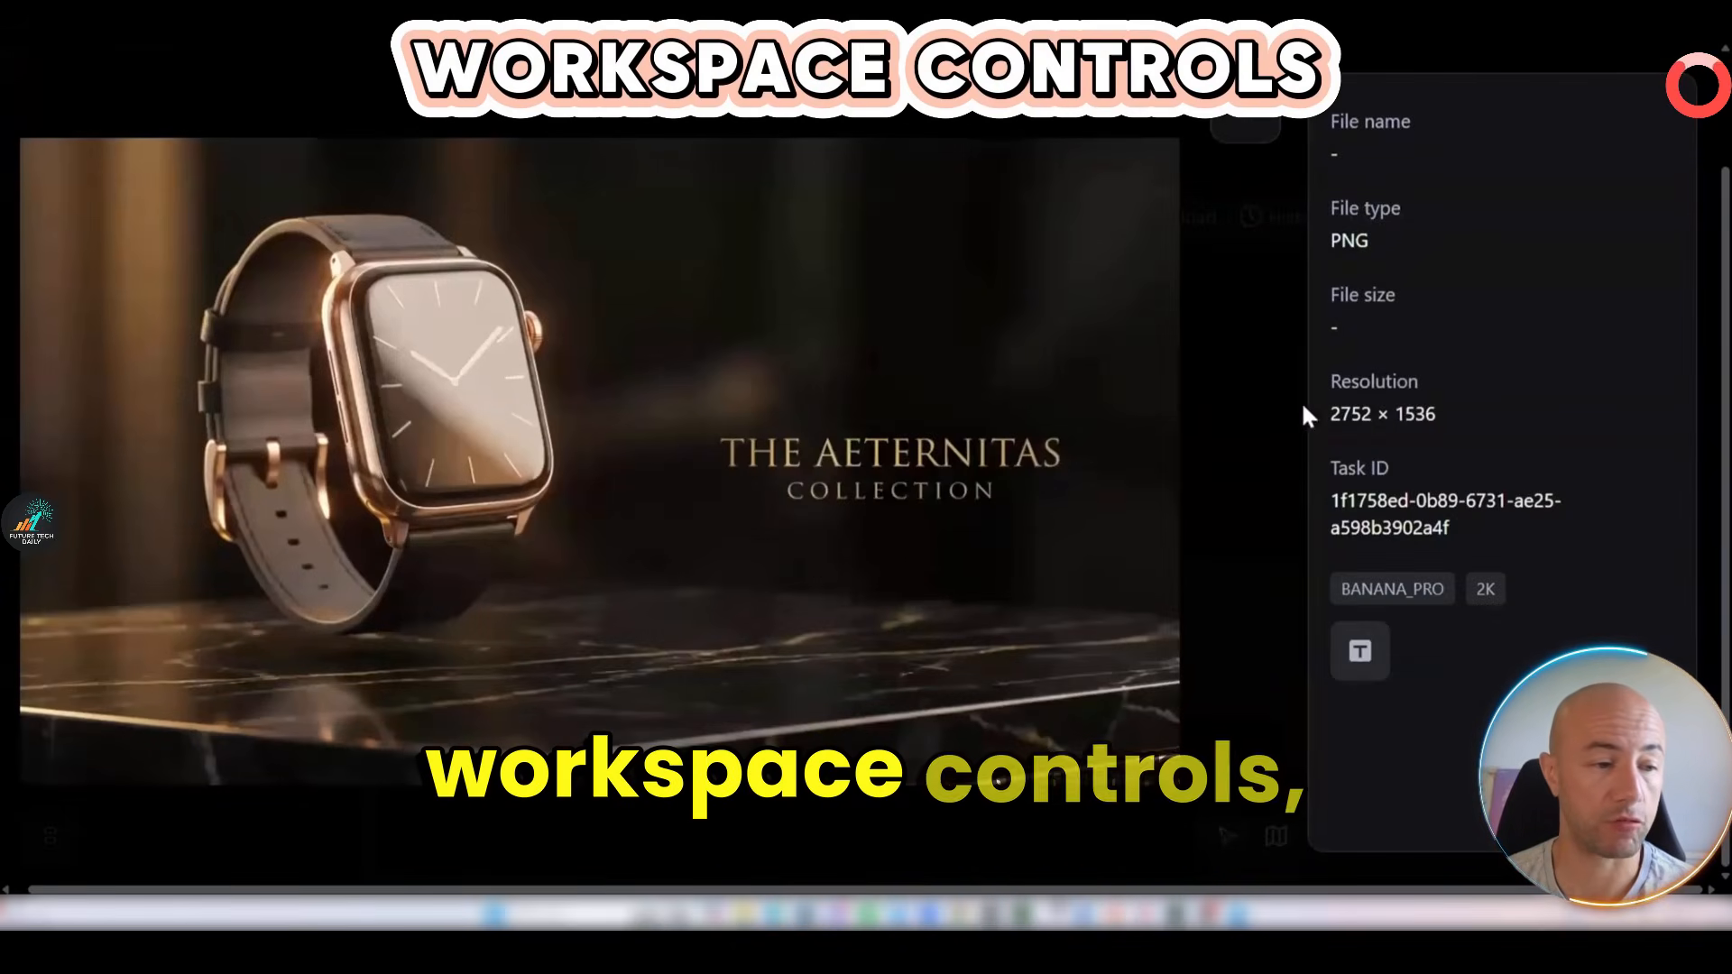
click(1249, 133)
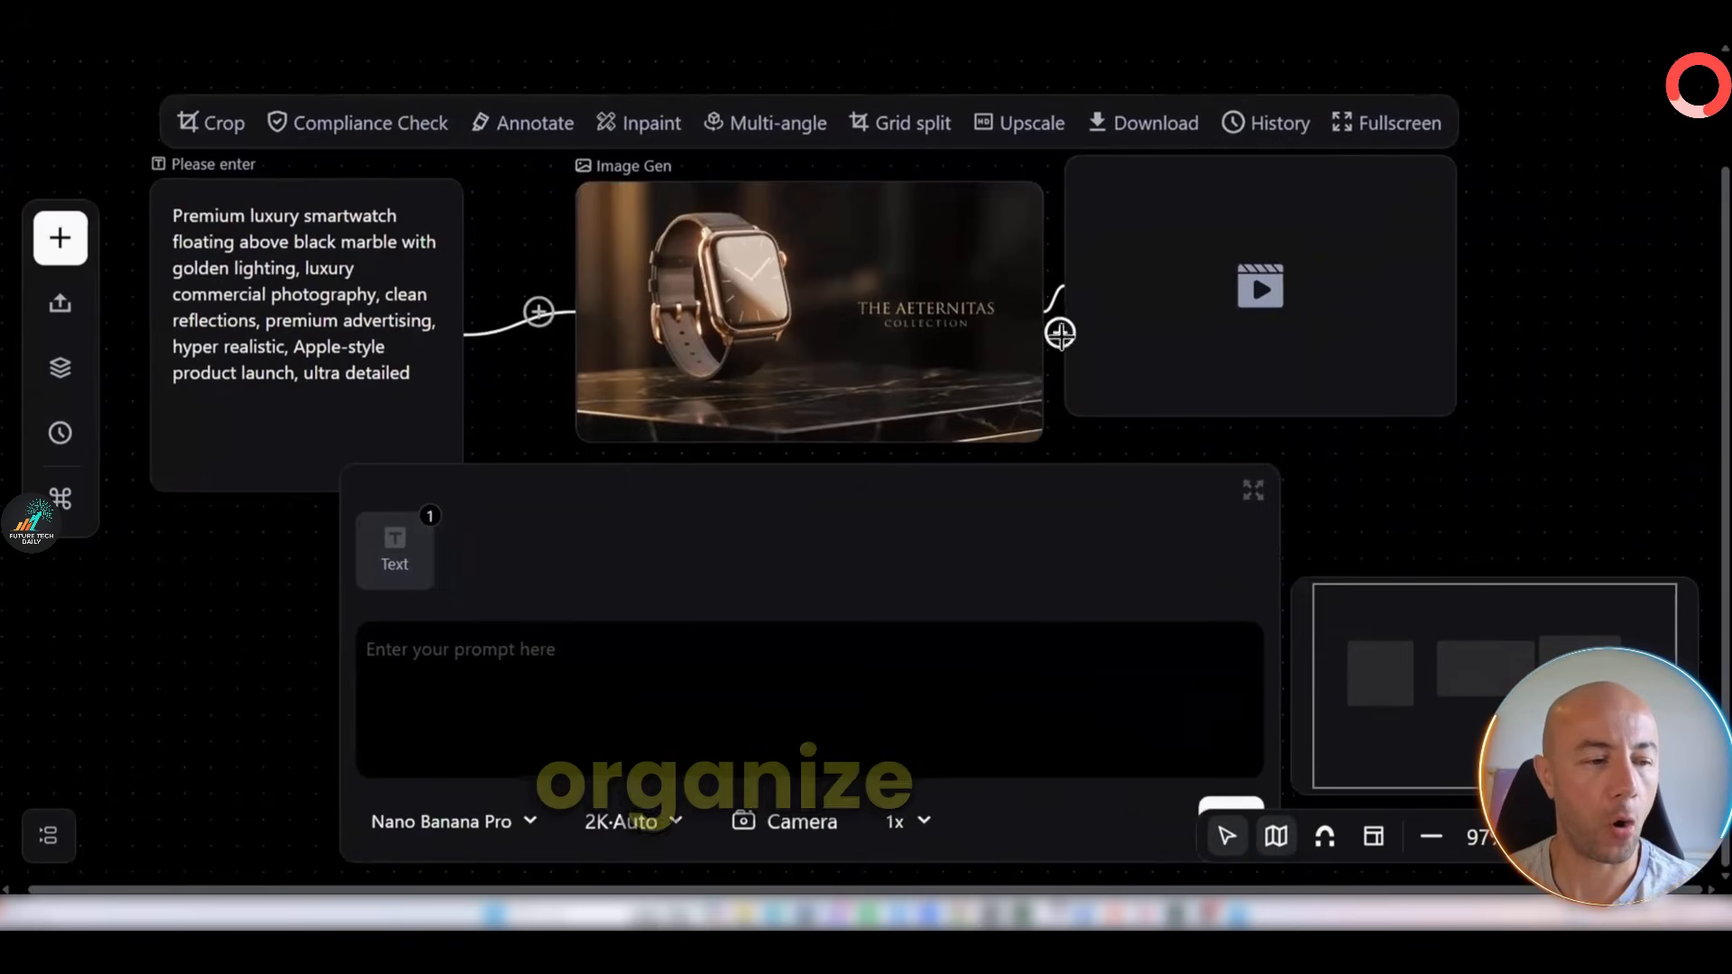
Add a video node from the smartwatch image and position it above and to the right of the image.
click(1060, 296)
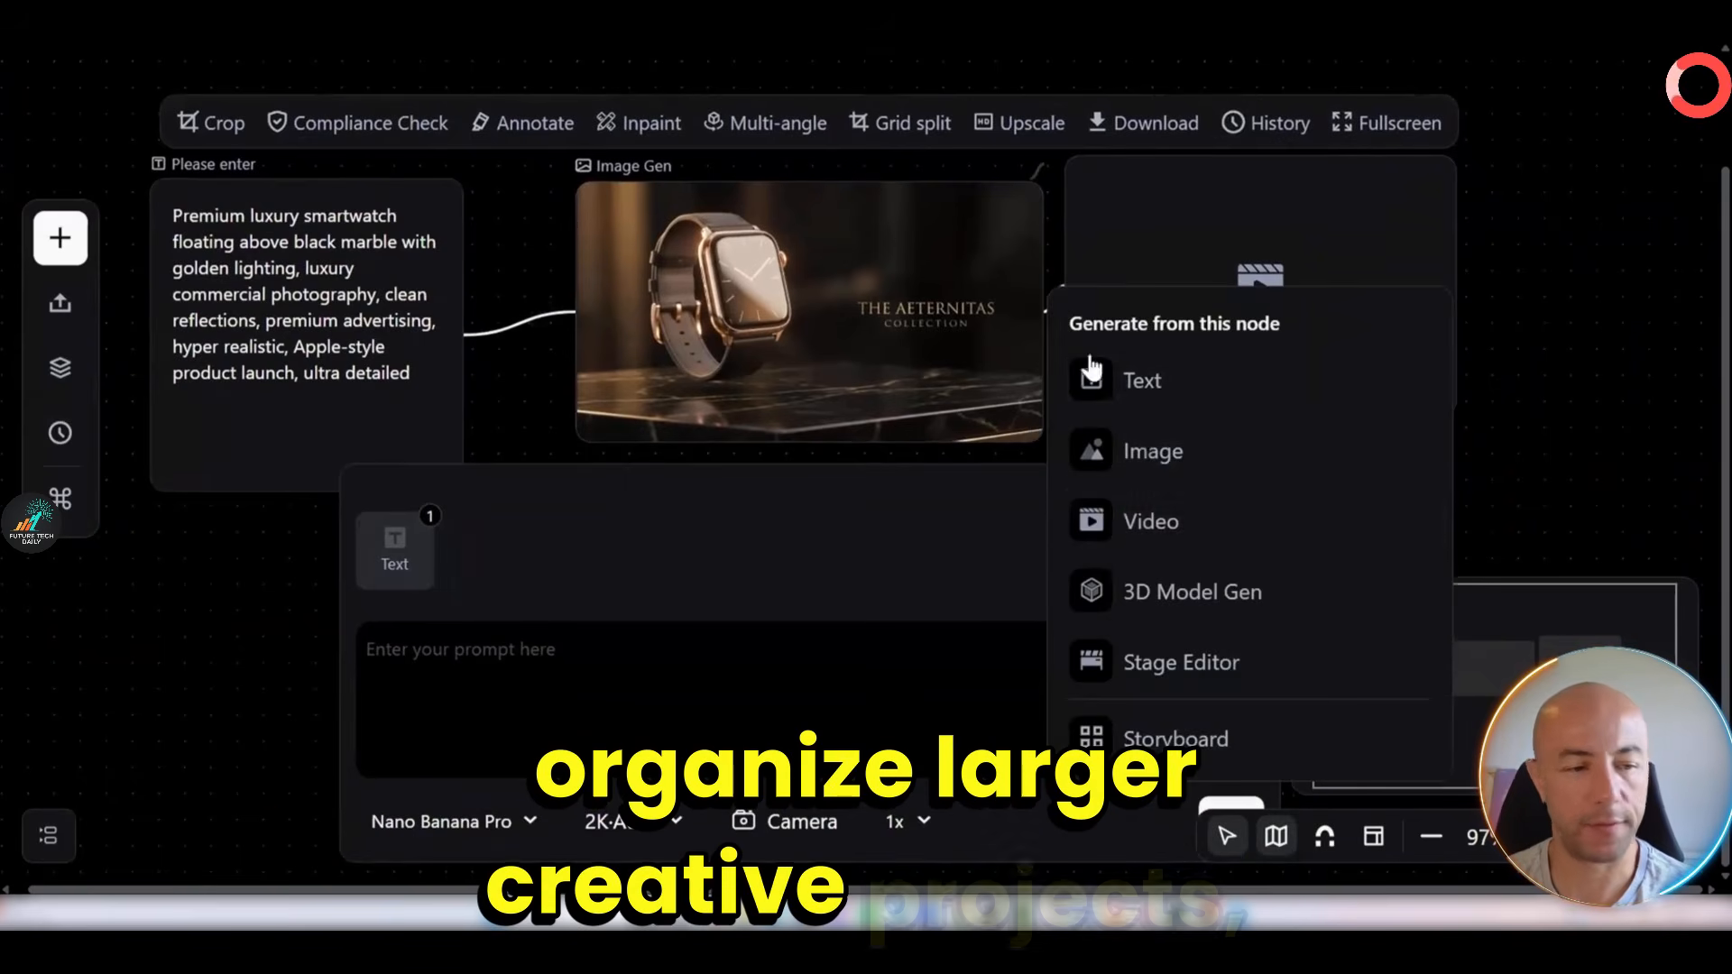
click(1127, 532)
drag(1243, 296, 1368, 244)
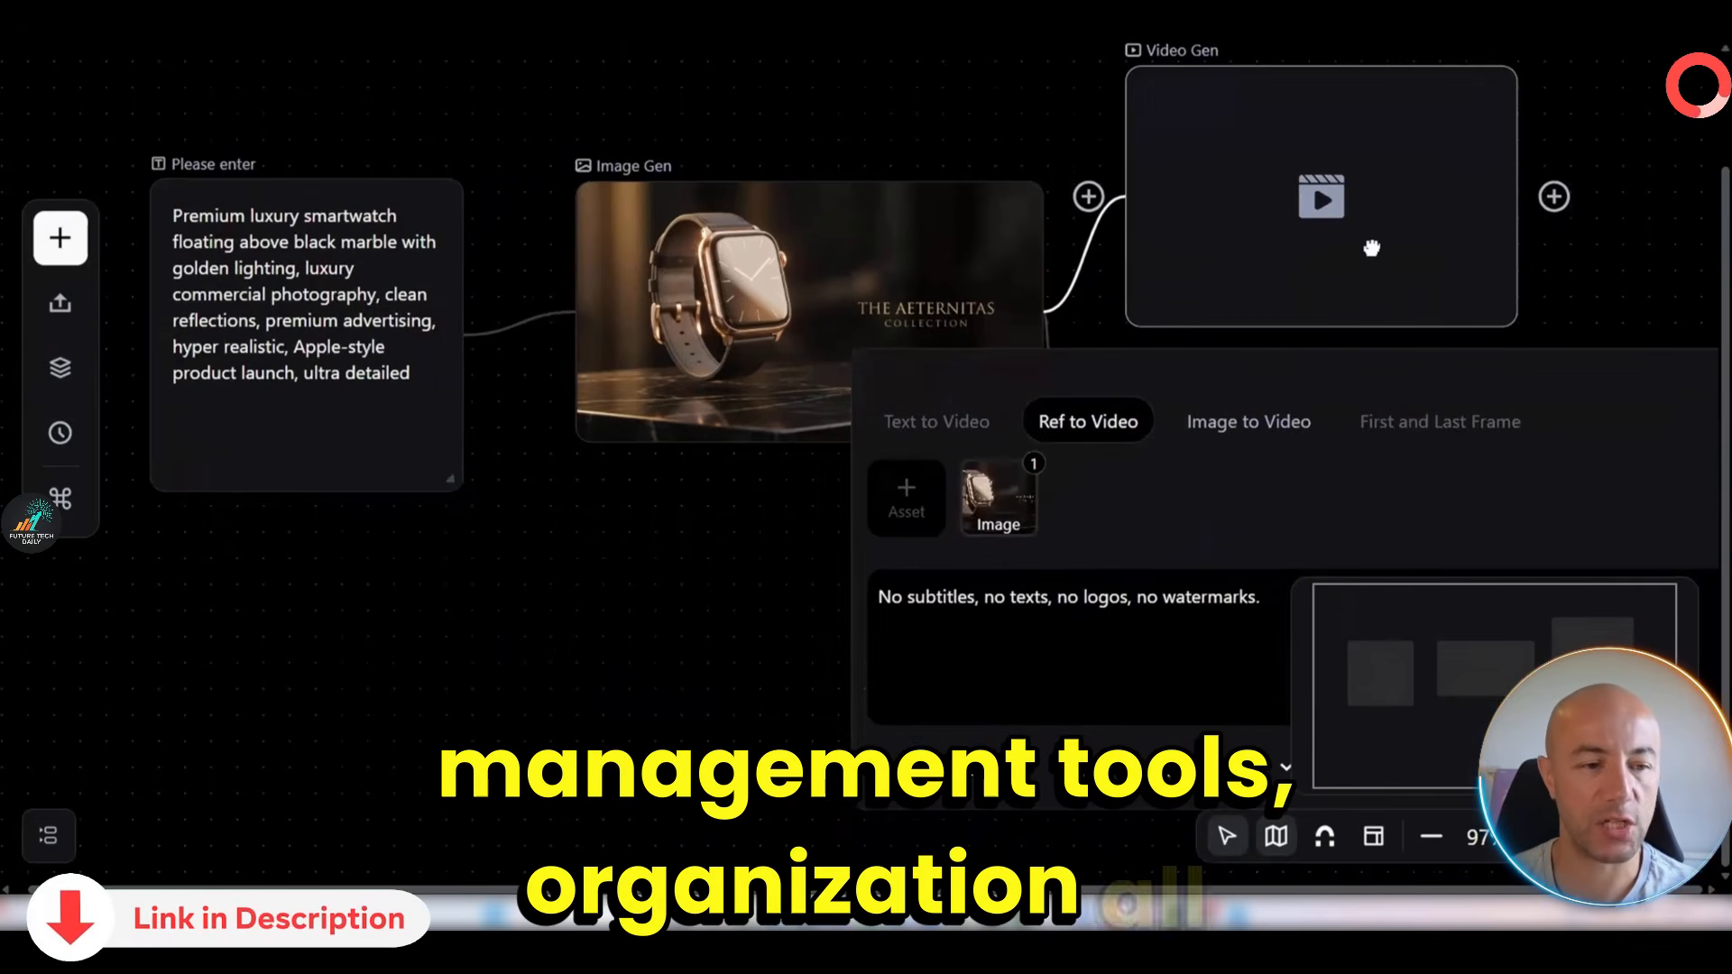
Generate the rotating-camera smartwatch video with Kling V3 at 720P, auto ratio, 6 seconds and audio on.
scroll(1564, 334, right, 8)
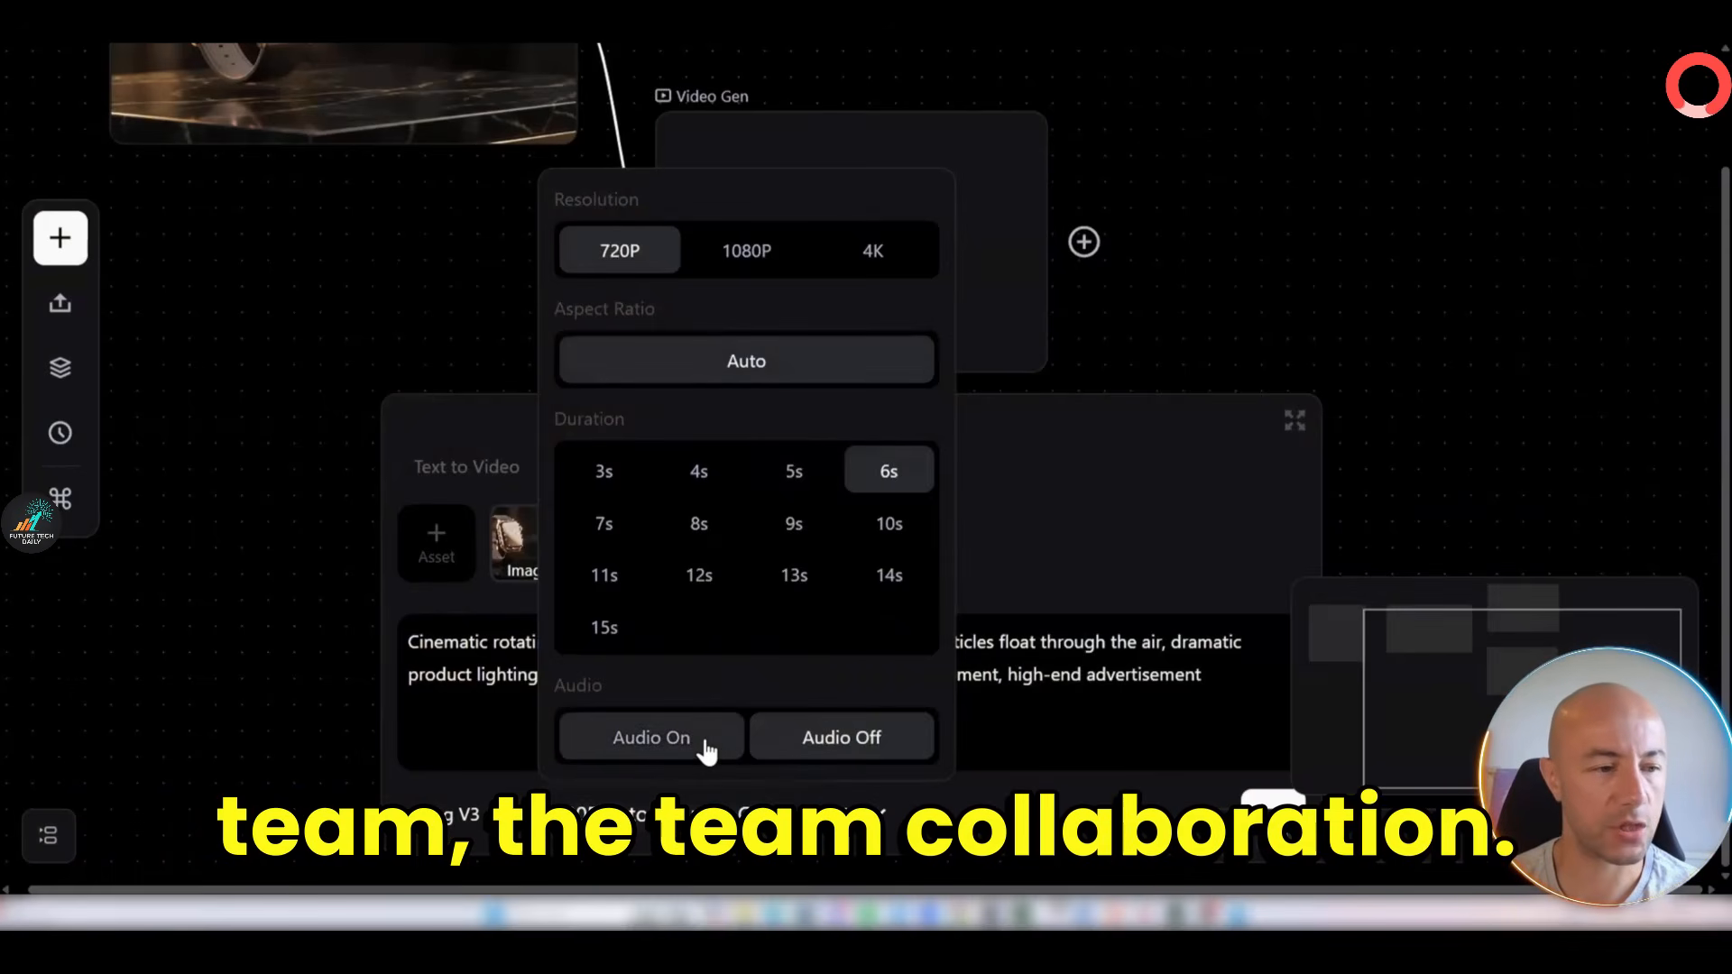
click(620, 817)
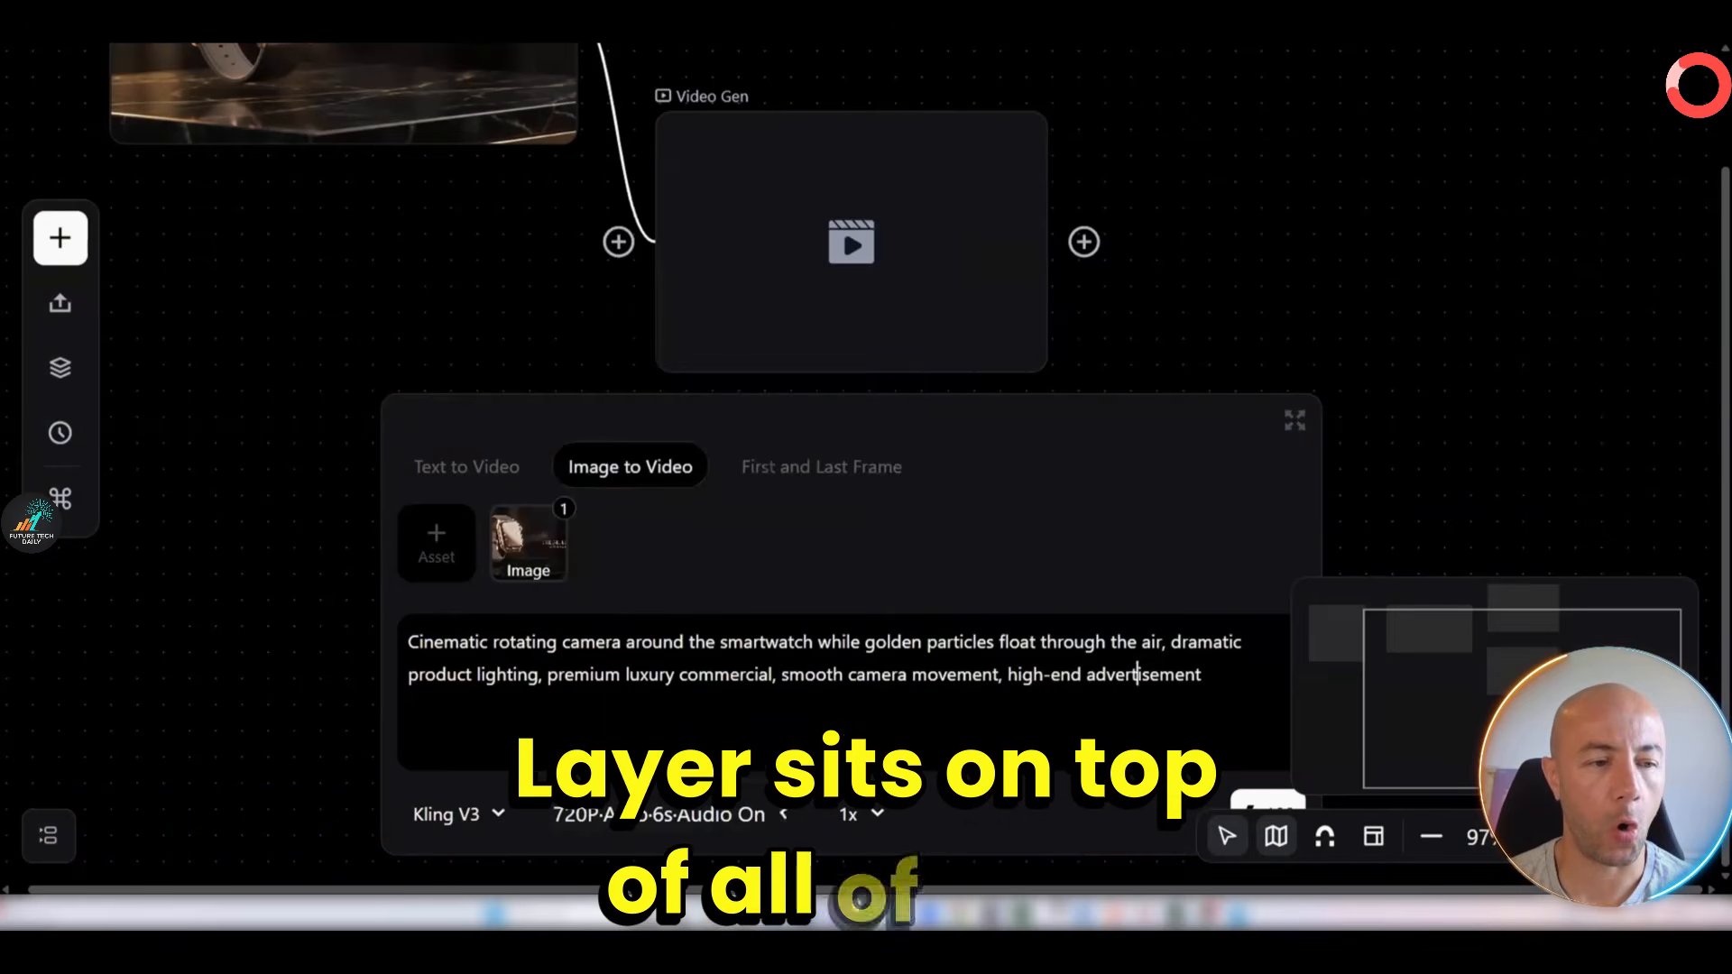
click(1263, 799)
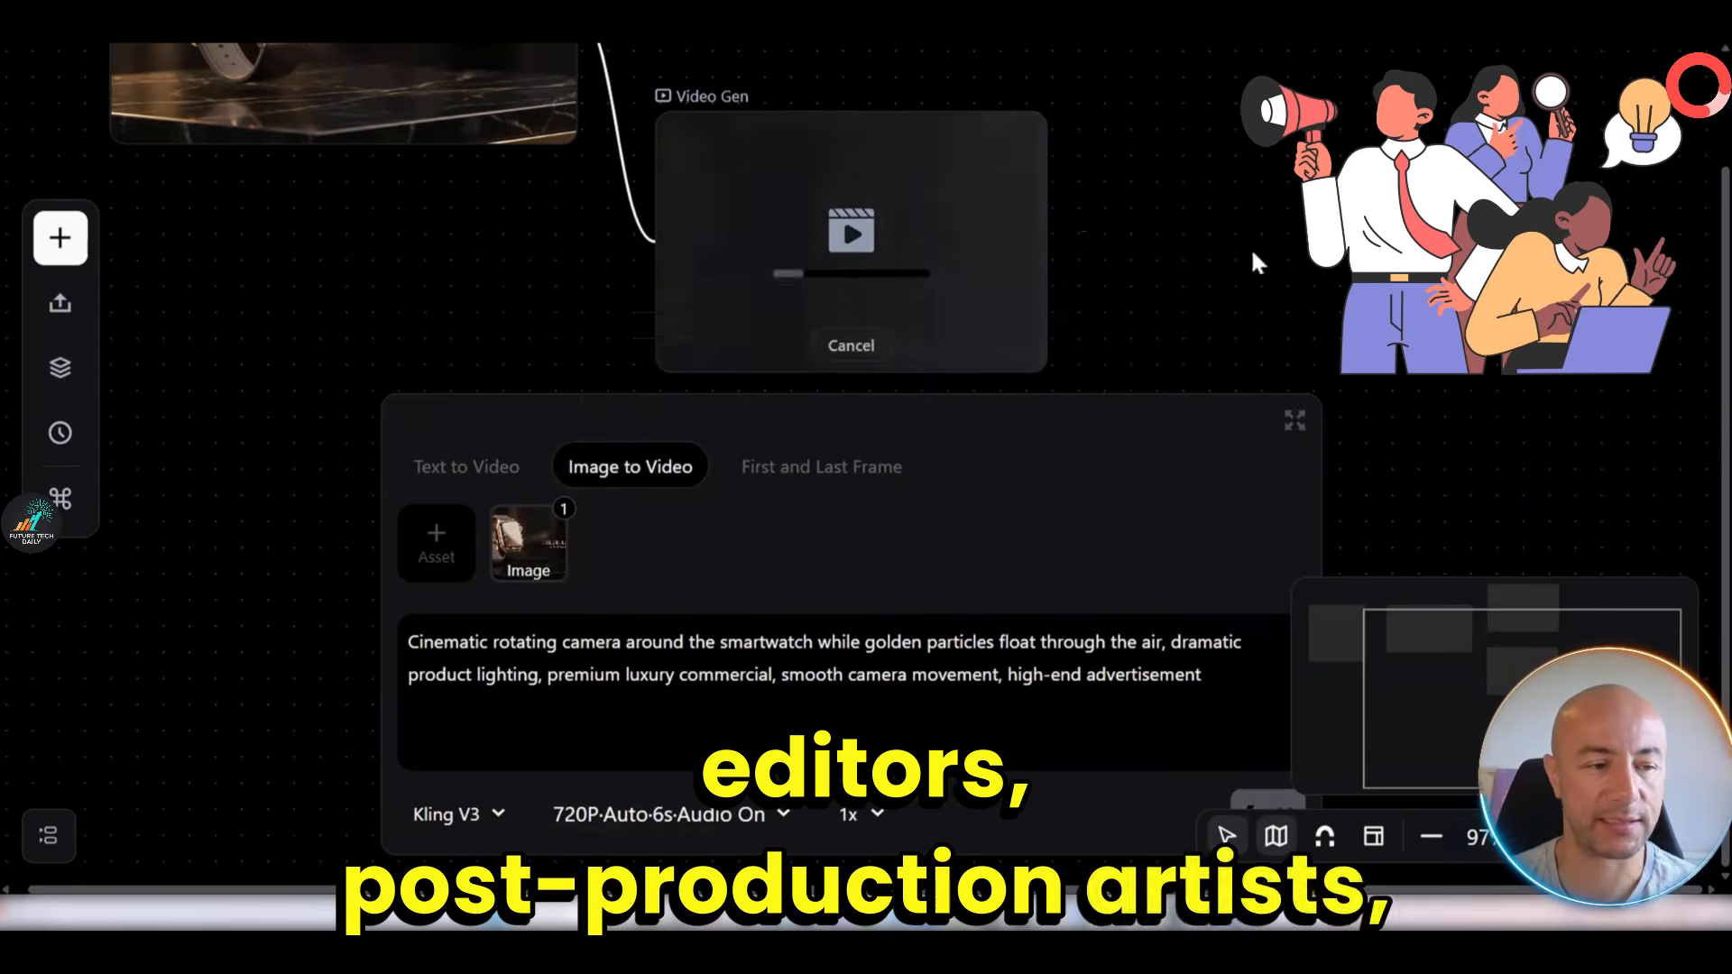
Review the finished Seedance and Kling smartwatch videos in the full-screen preview.
scroll(1253, 253, up, 3)
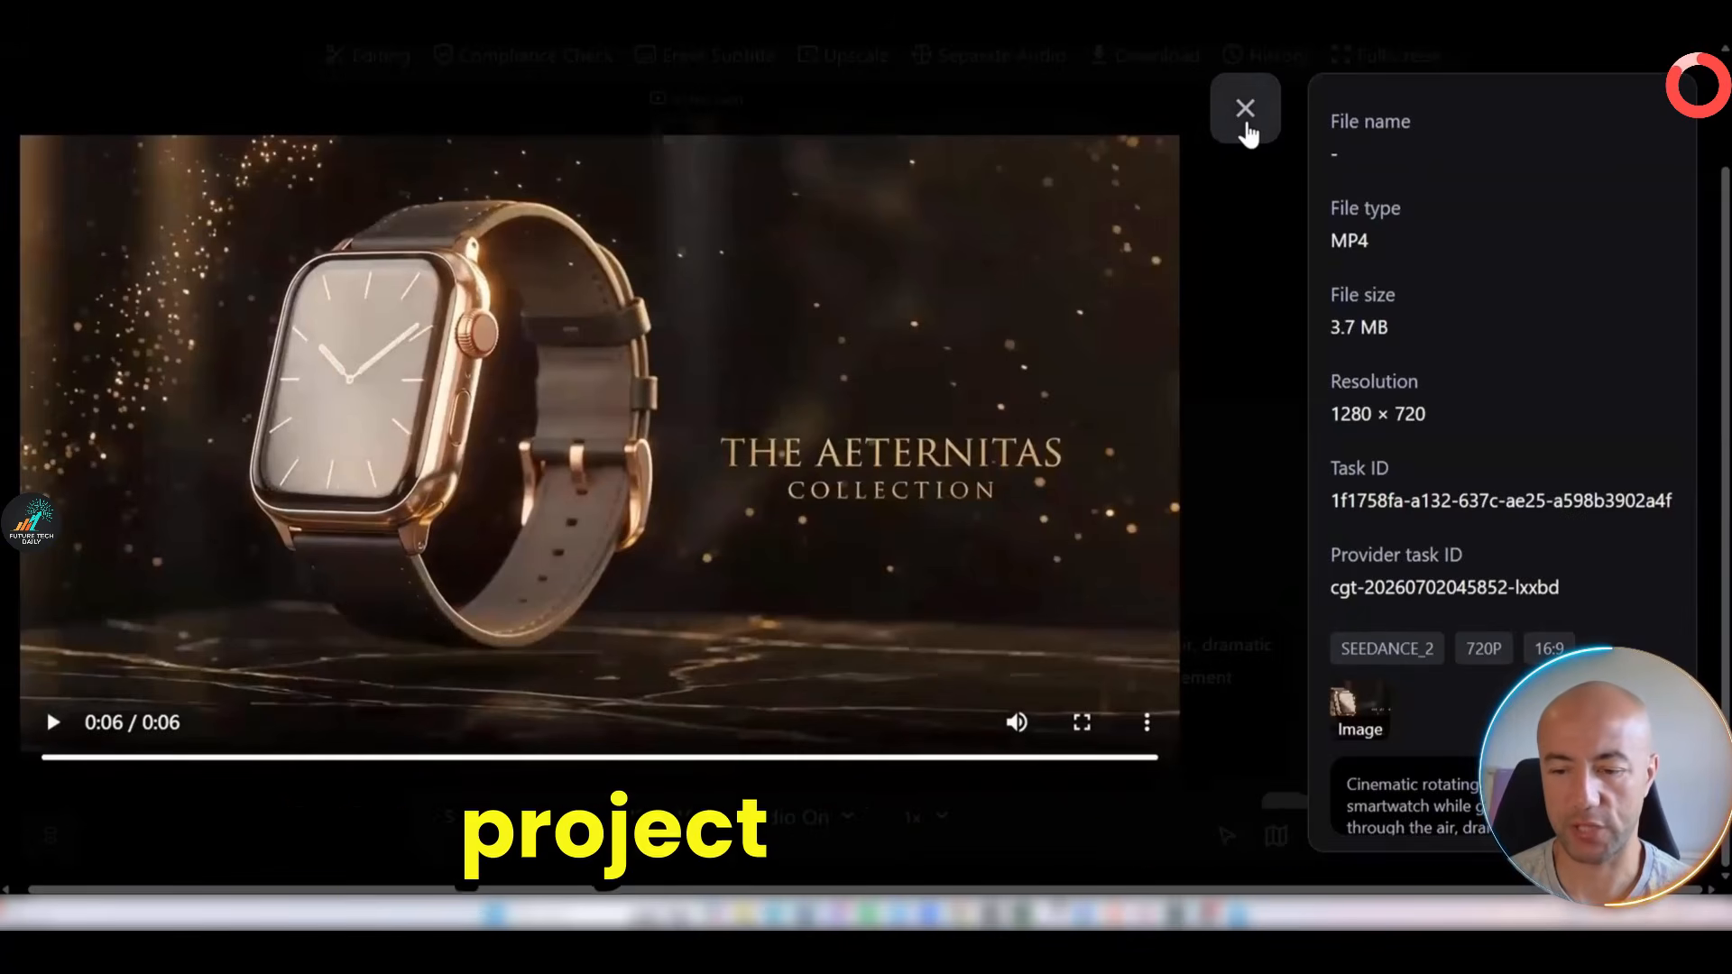
click(1246, 131)
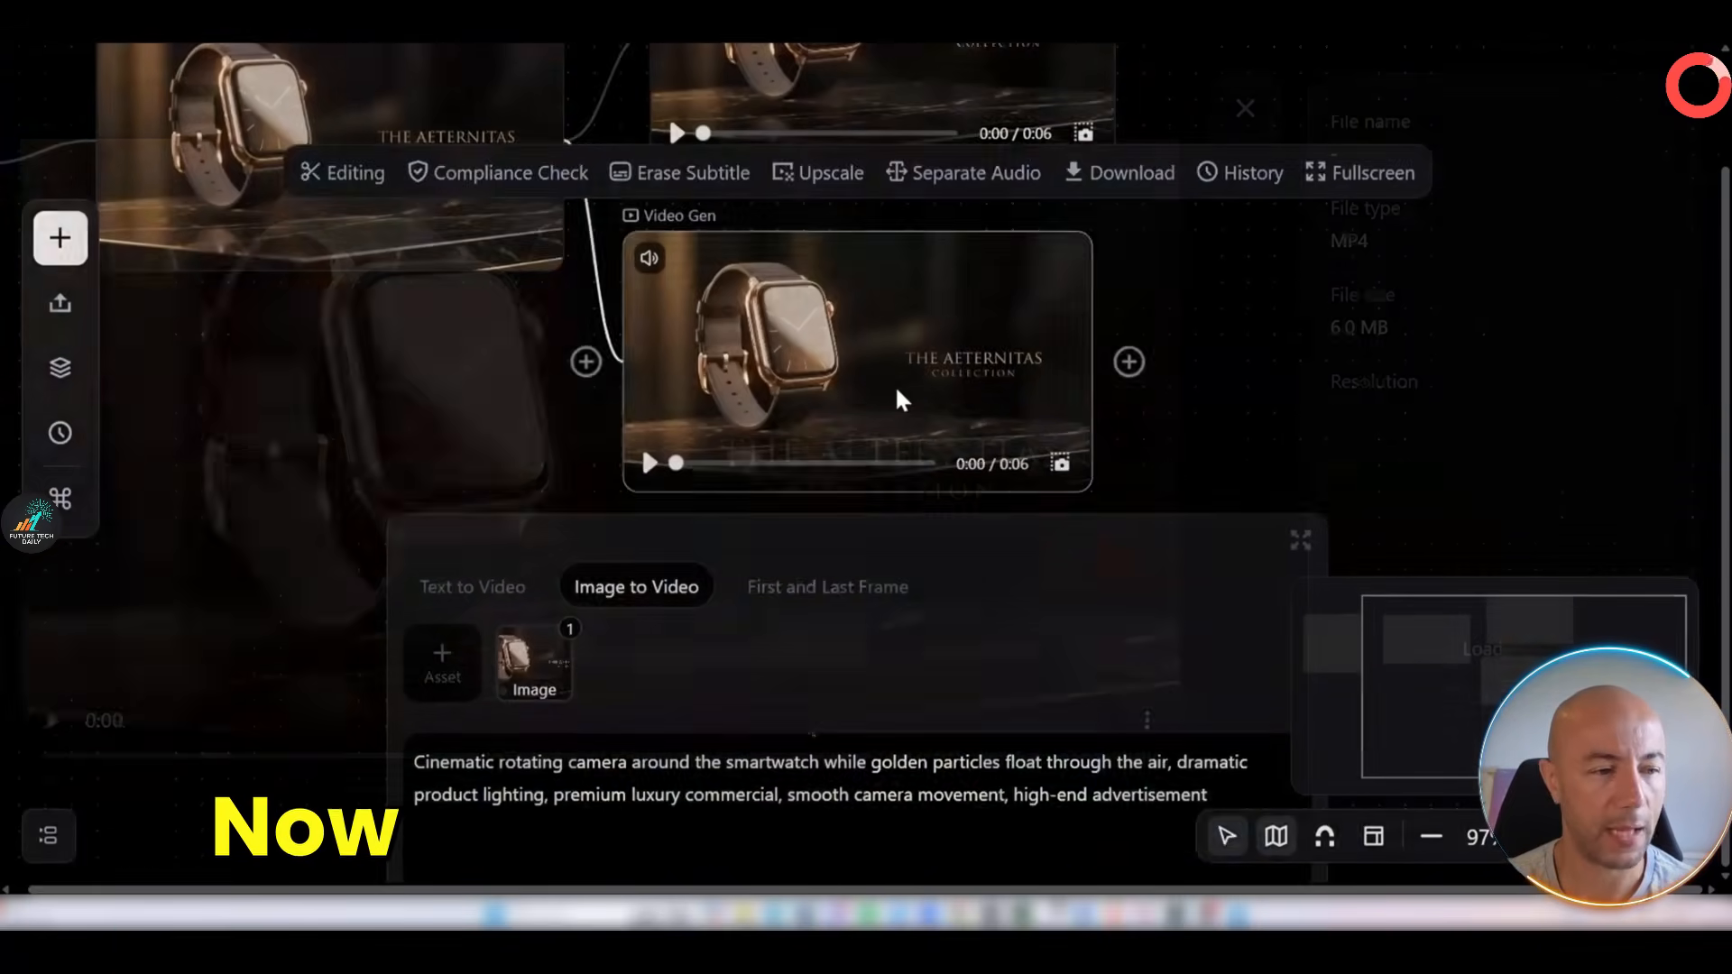
click(898, 393)
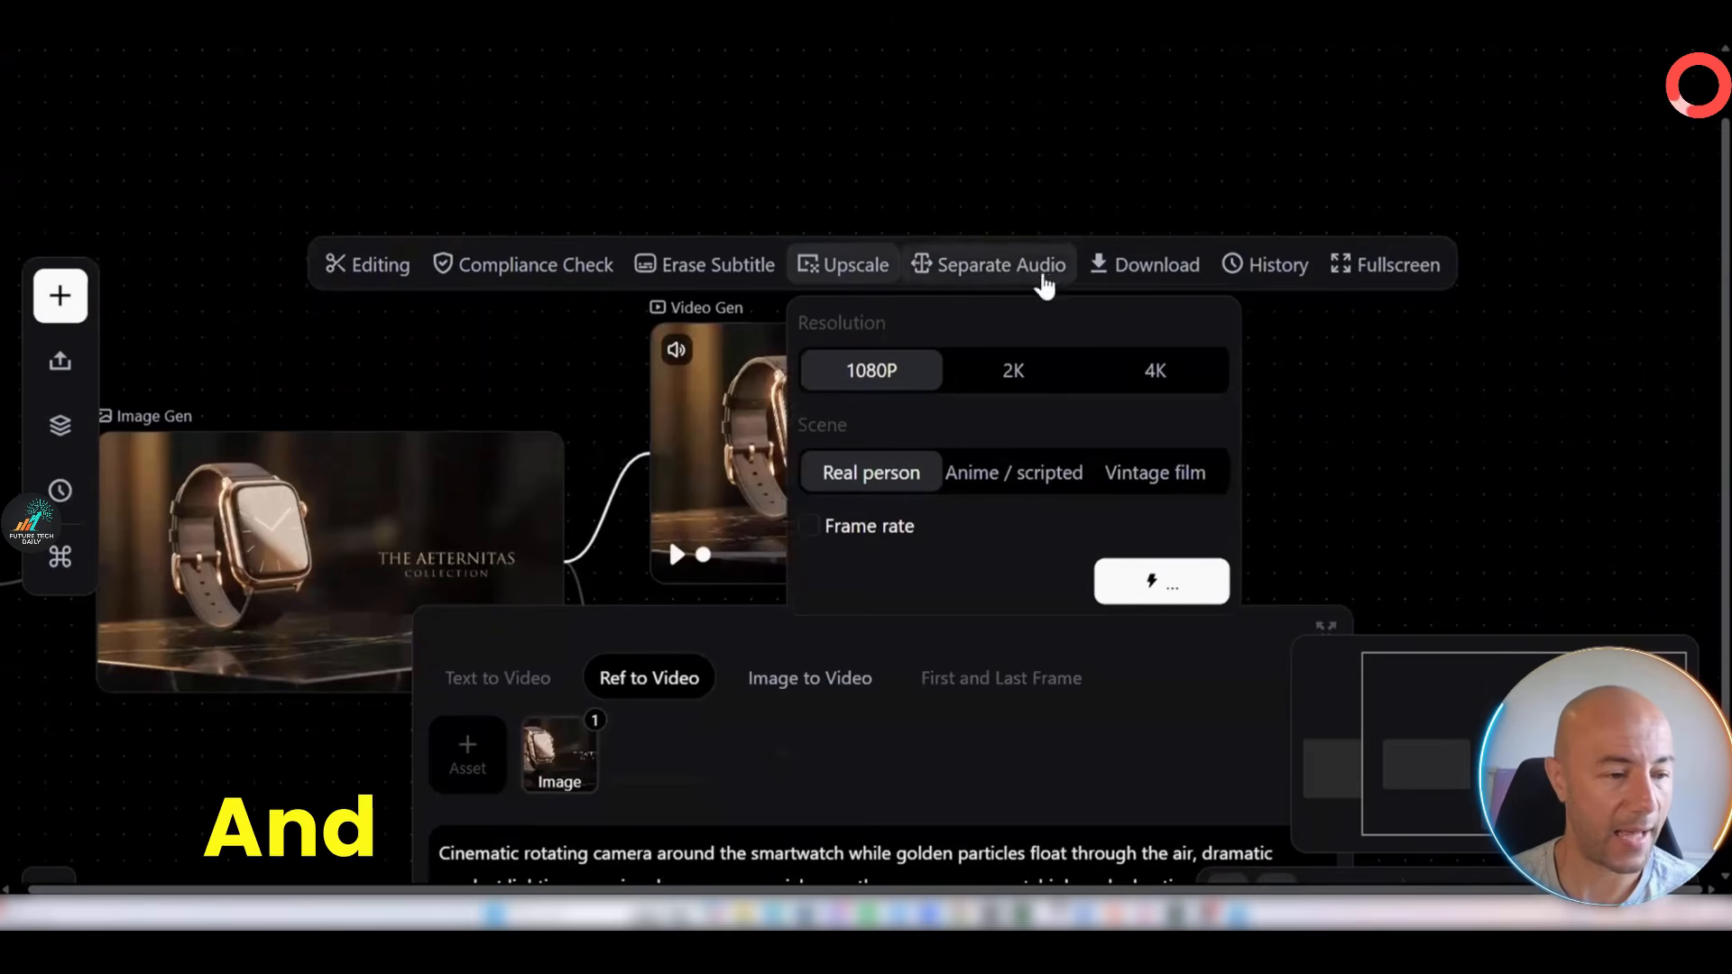
Examine the upscale resolution, scene and frame rate options for the upper smartwatch video, and close them without upscaling.
scroll(1045, 370, down, 2)
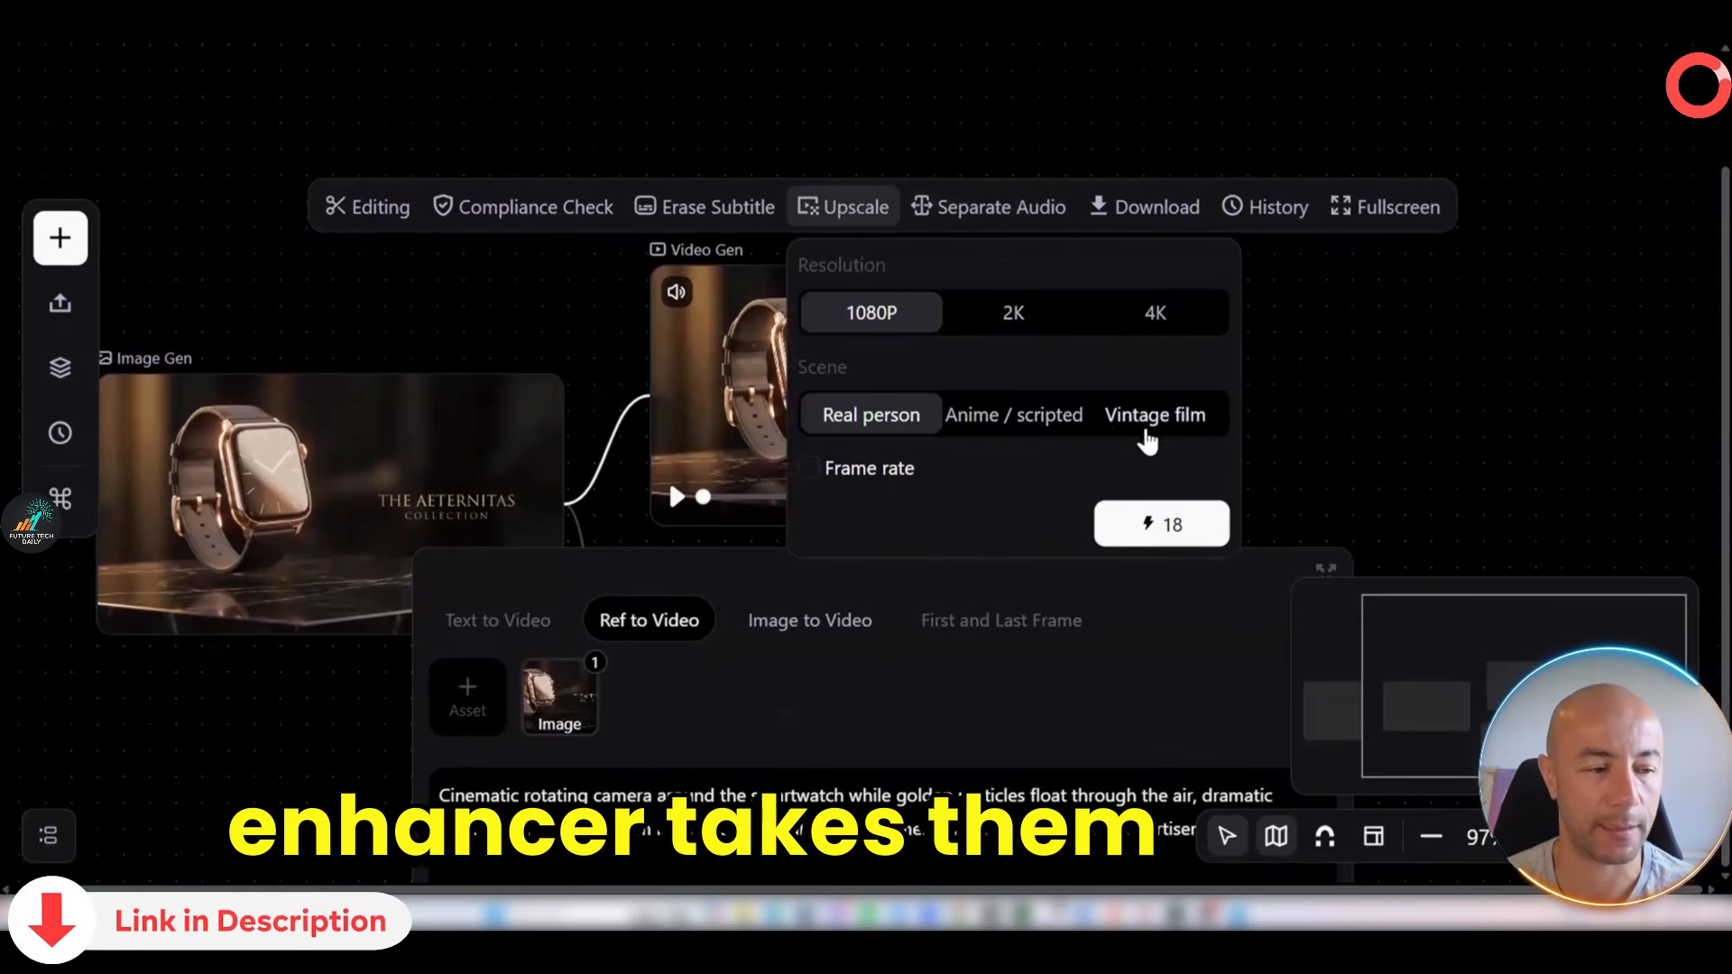
scroll(1046, 386, up, 3)
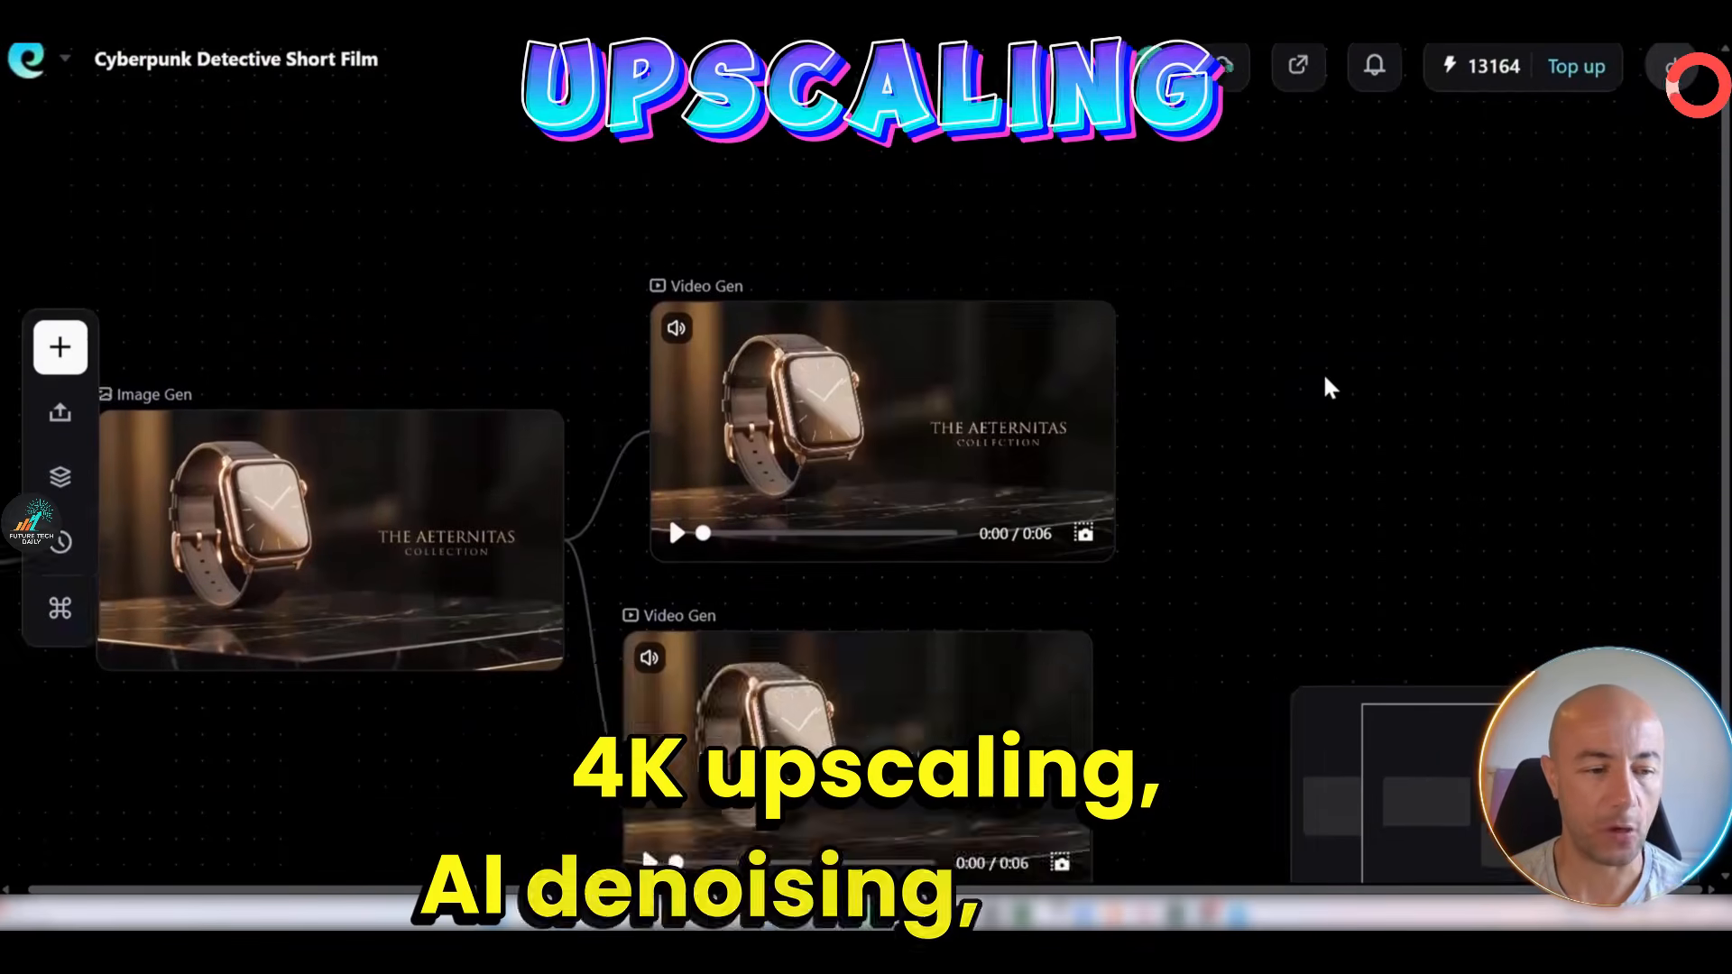
scroll(1326, 386, down, 3)
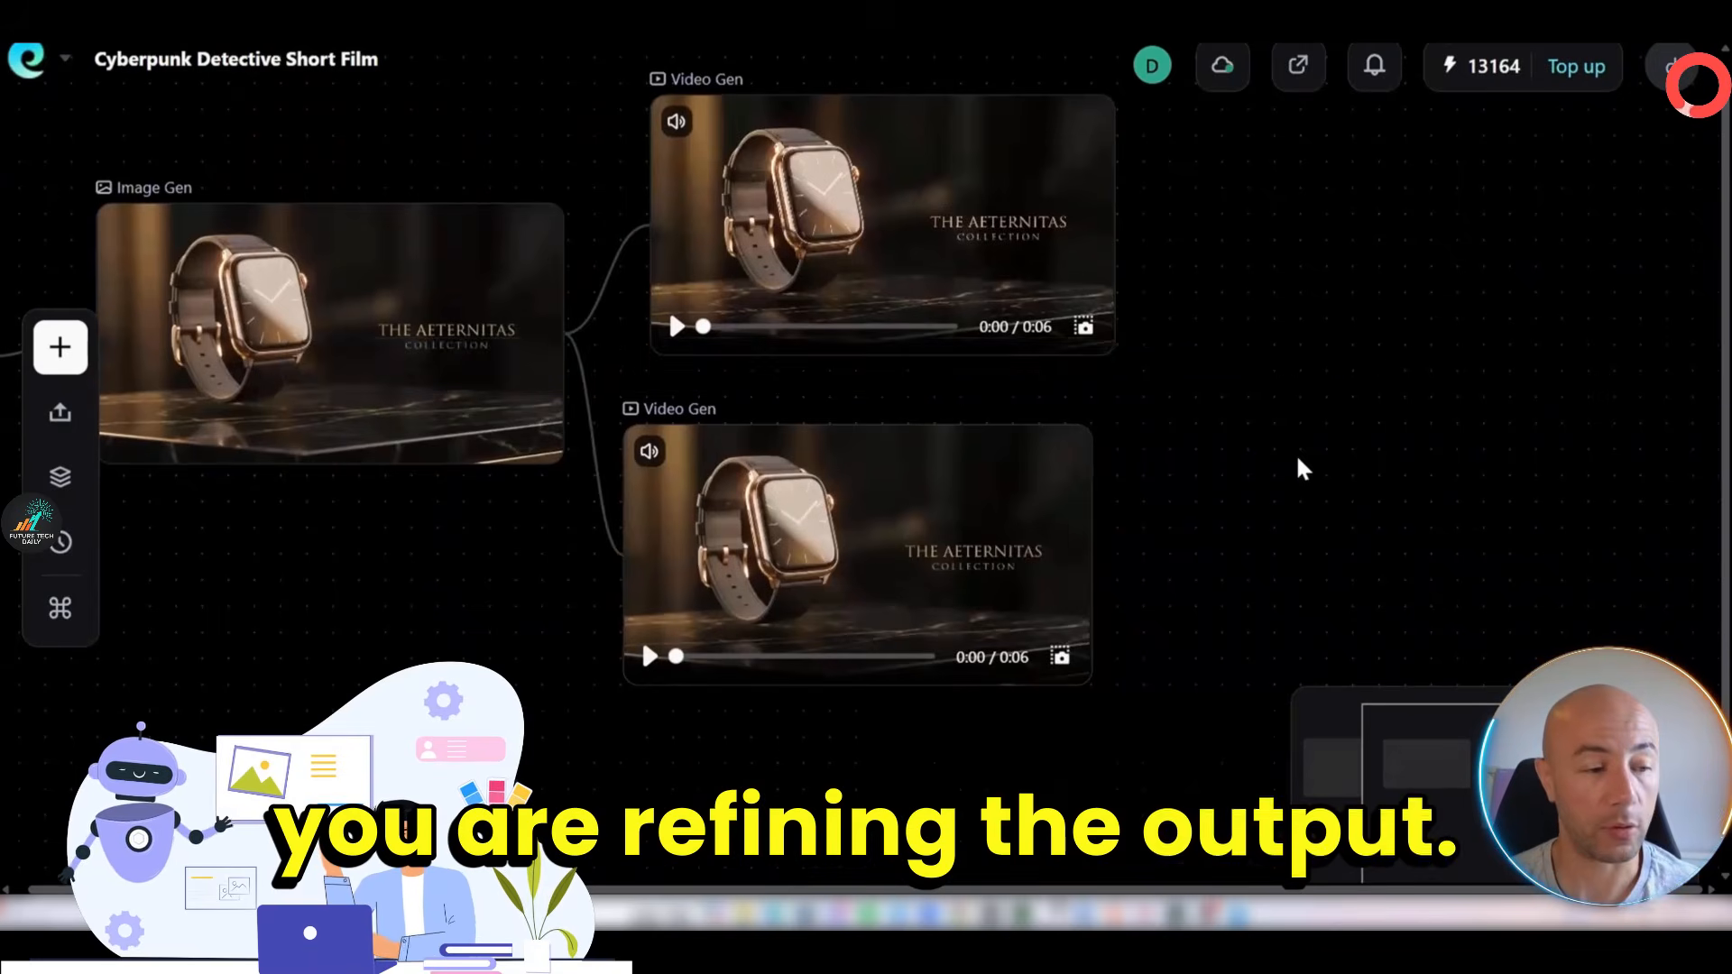
Look through the detective, female hacker and smartwatch canvases stored in the part1 folder.
click(126, 316)
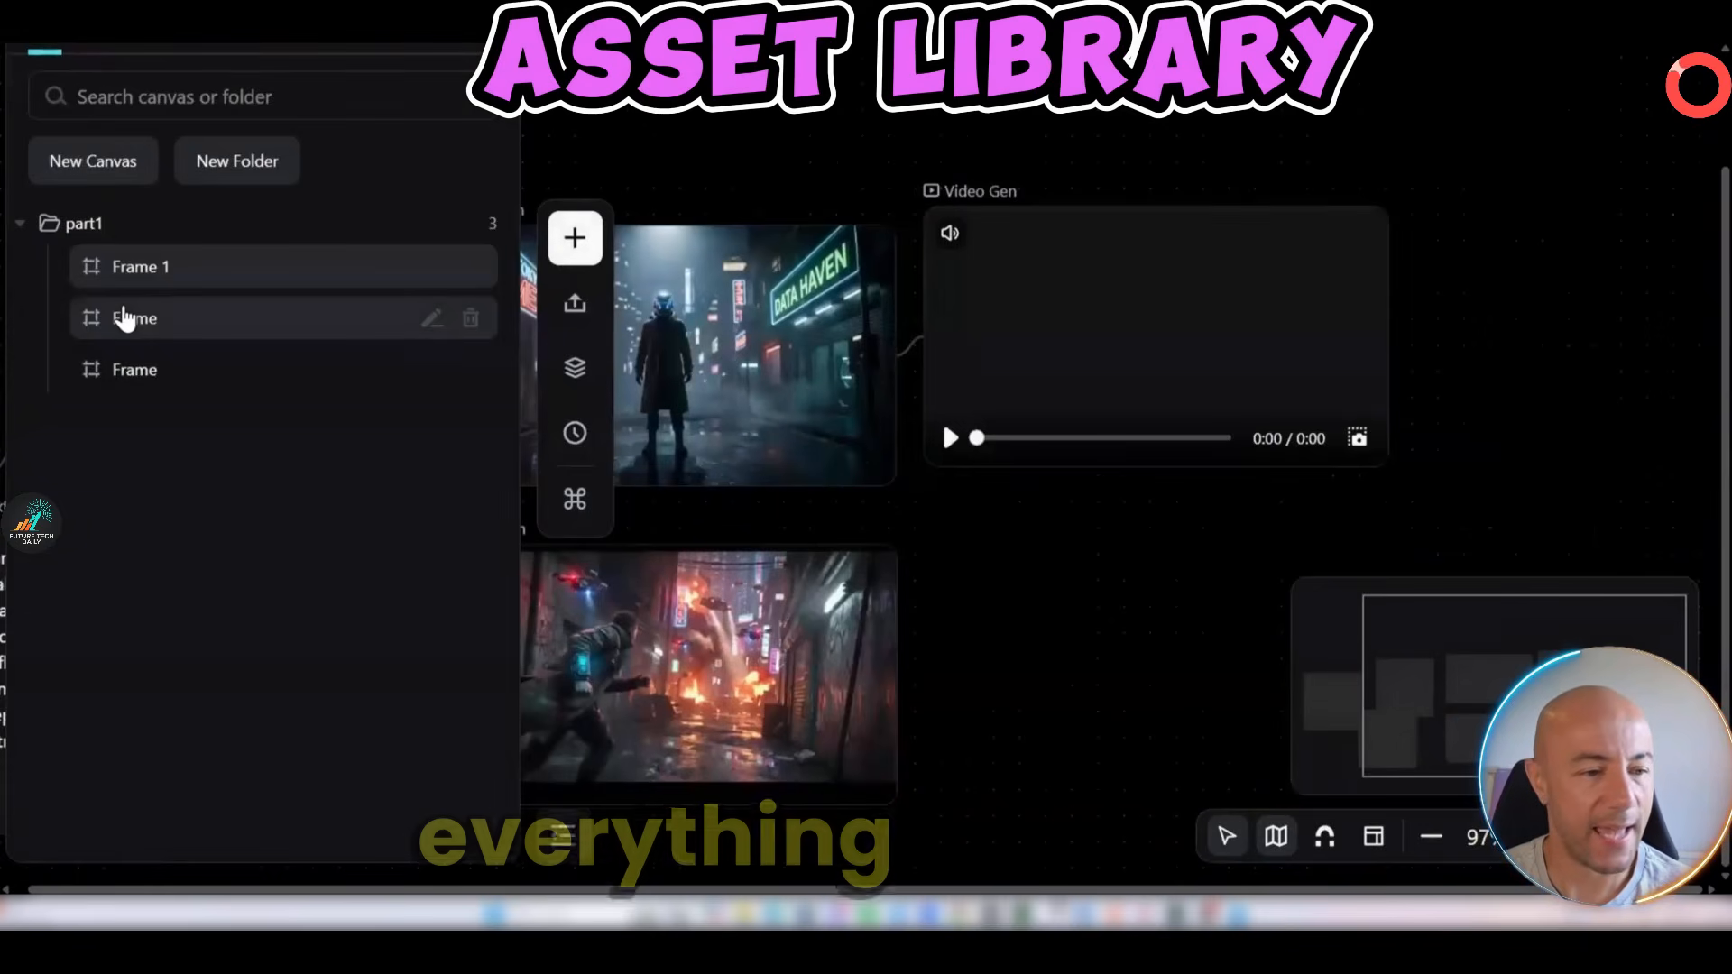
click(126, 317)
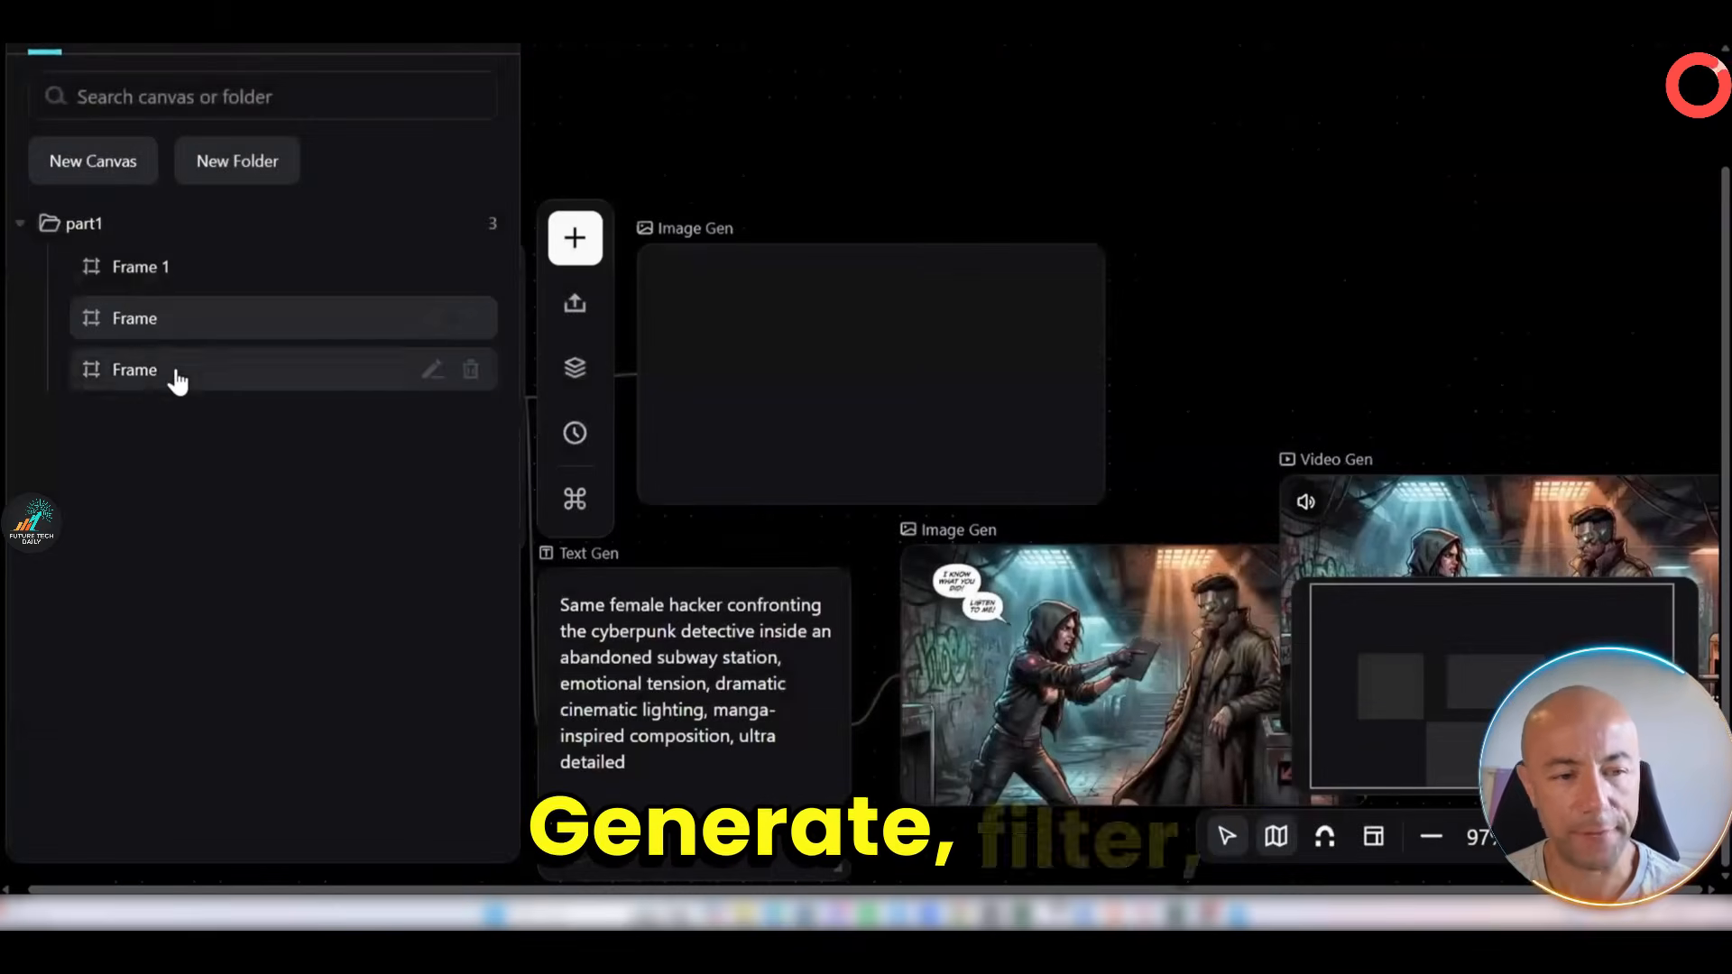
click(177, 374)
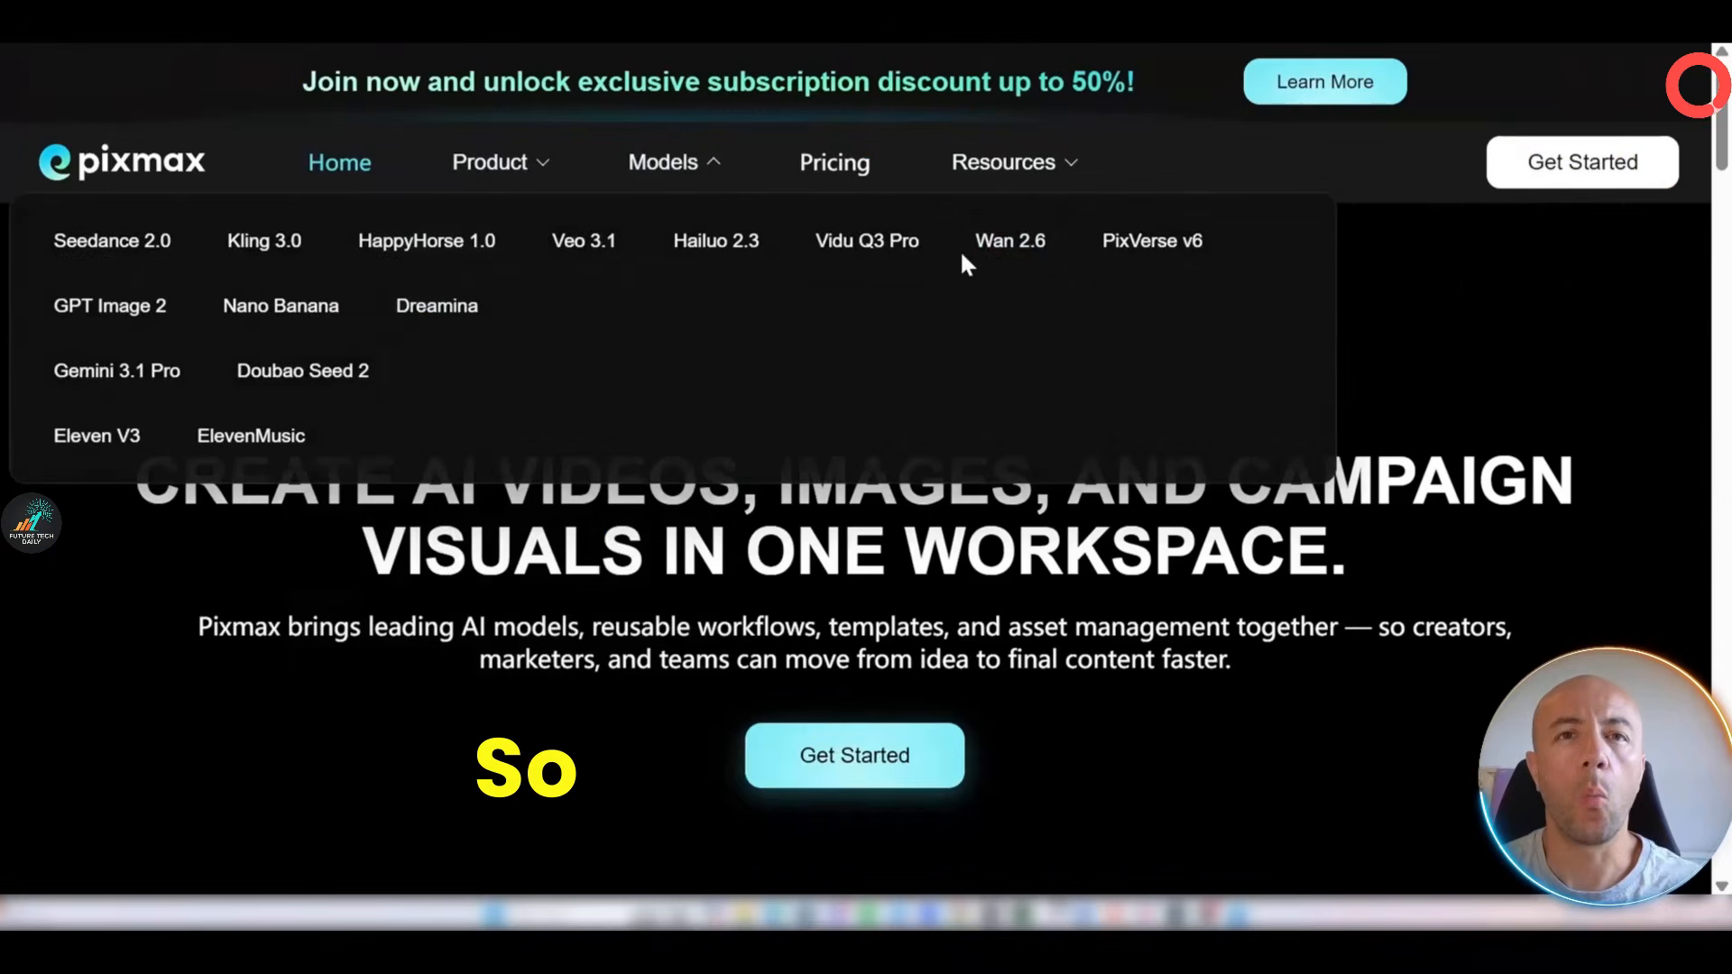
Open the Pricing page of the PixMax website and examine the monthly plans and the plan comparison table.
mouse_move(1028, 179)
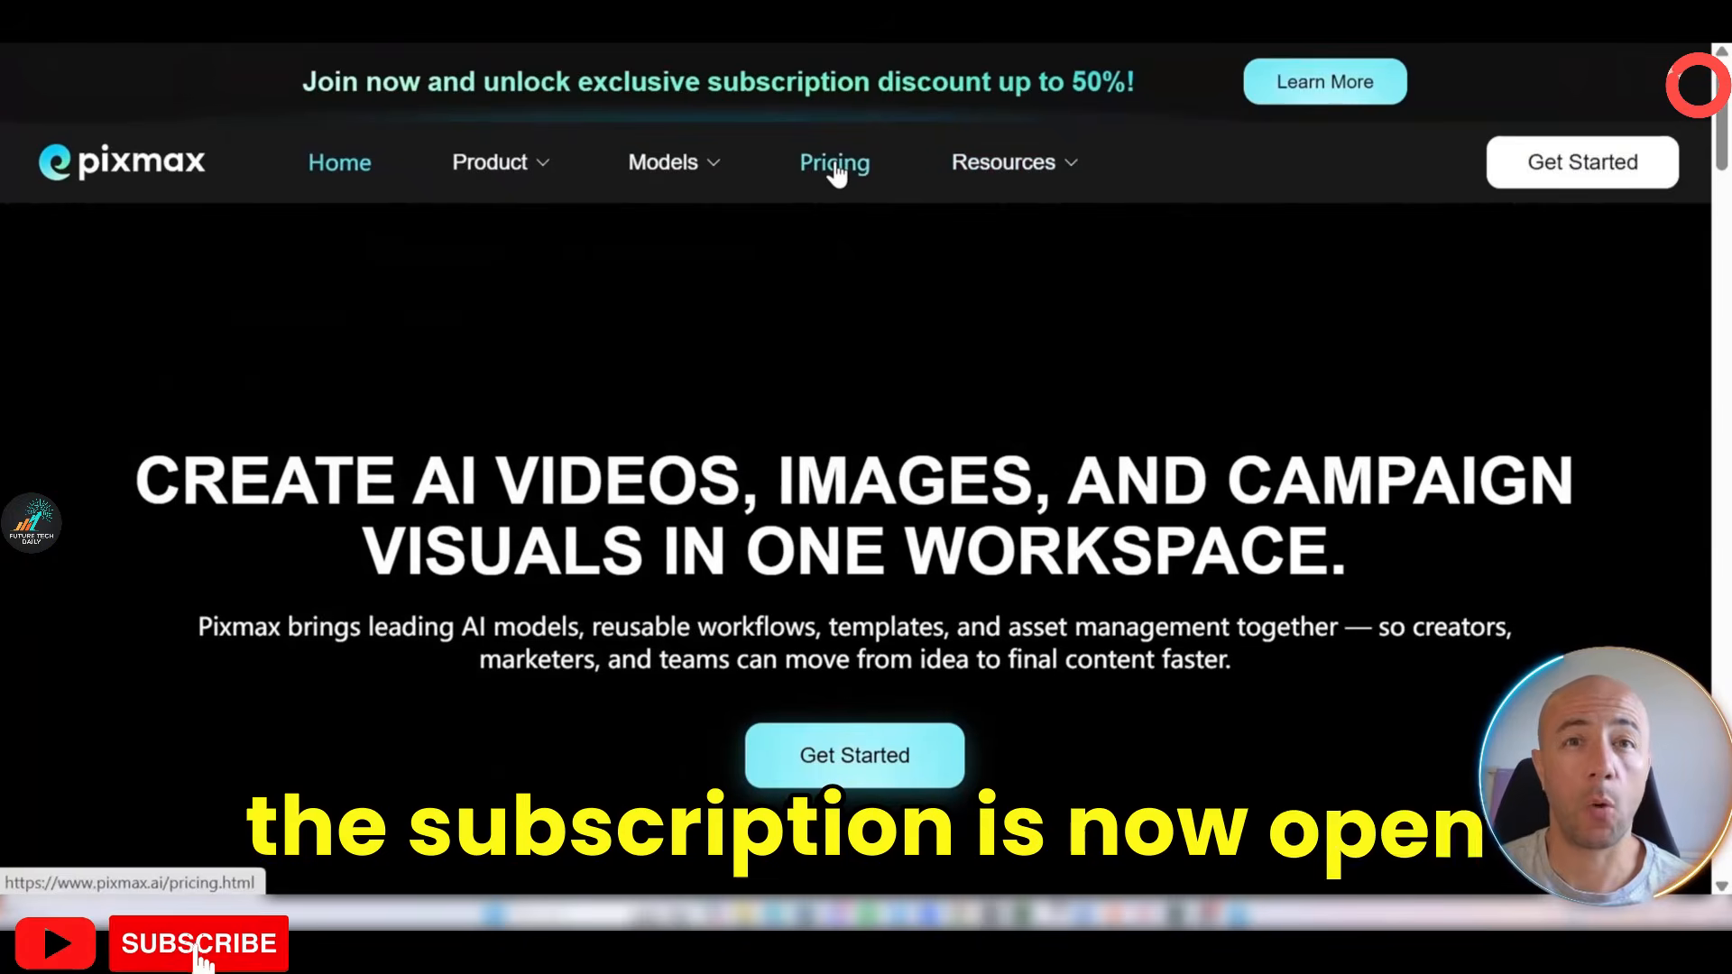
click(790, 153)
scroll(1194, 634, down, 8)
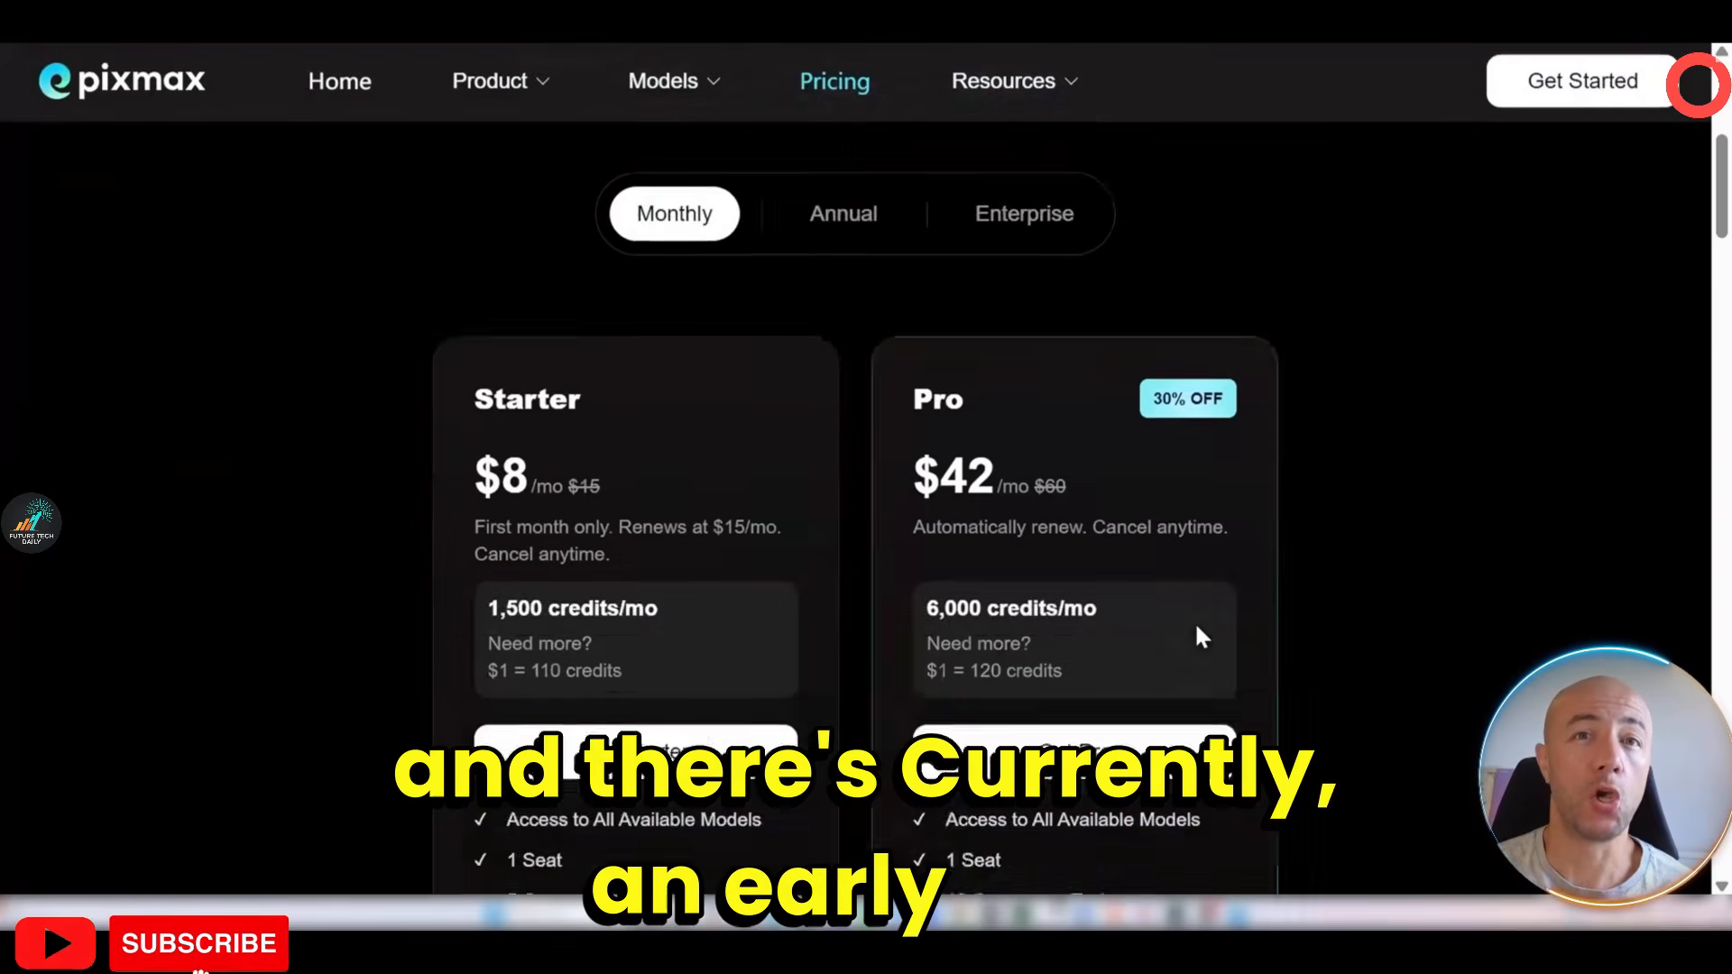
scroll(1199, 635, down, 12)
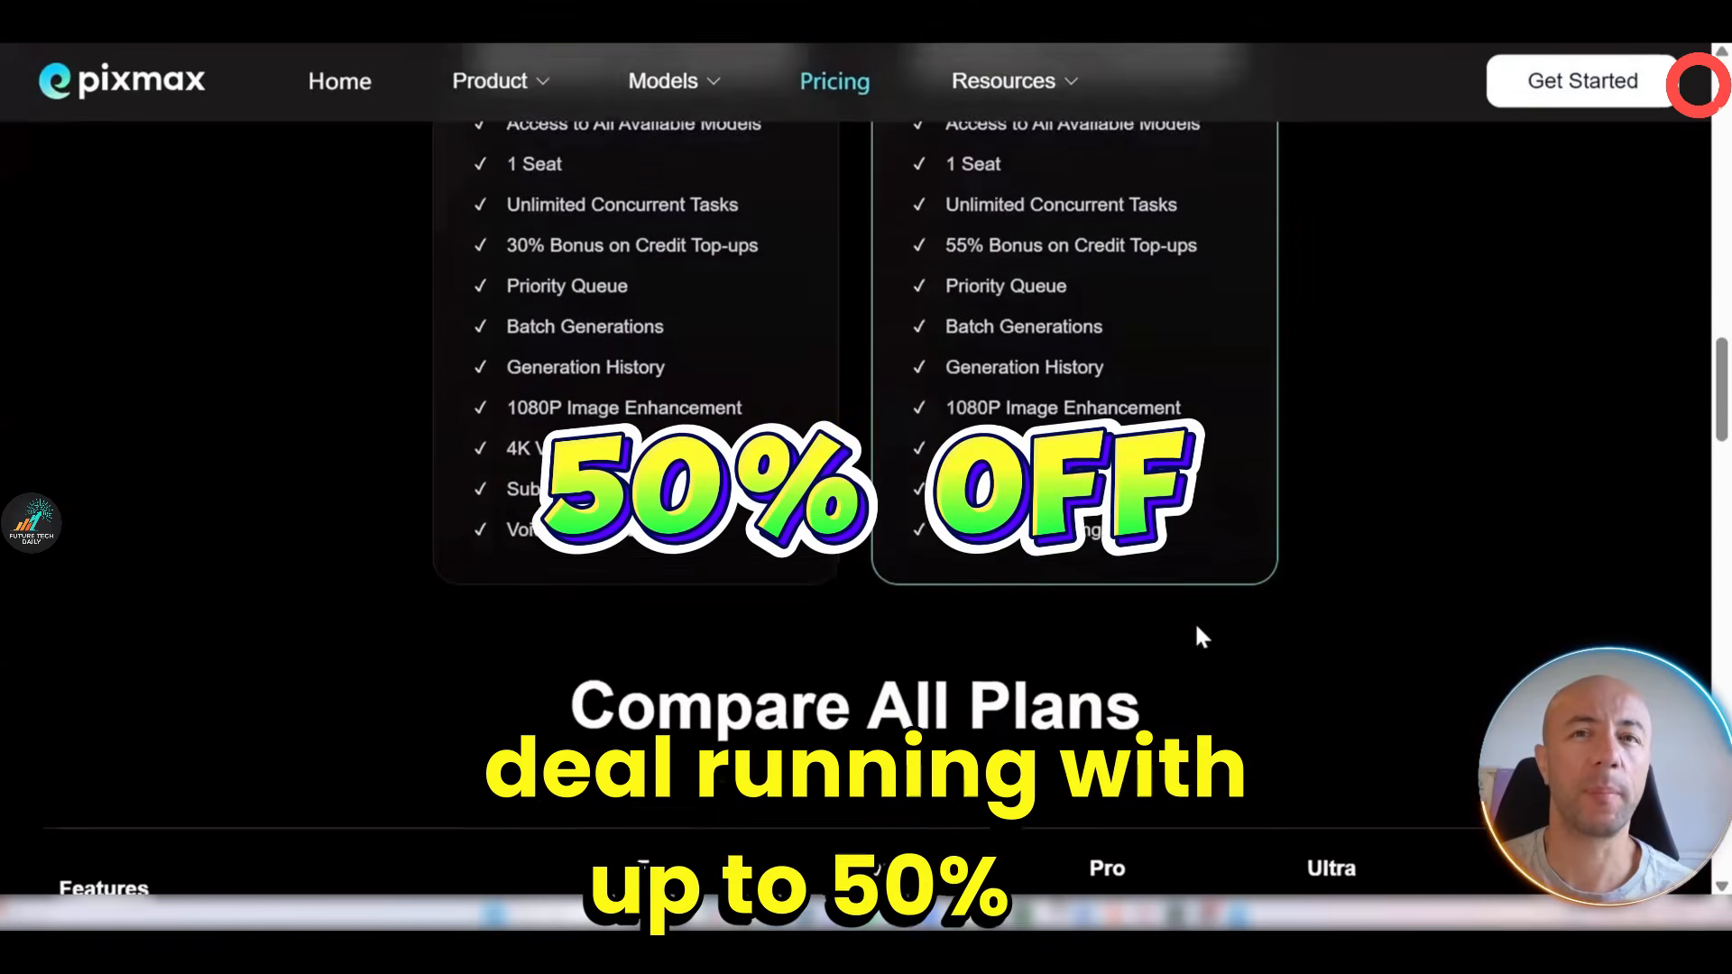
scroll(1200, 637, down, 11)
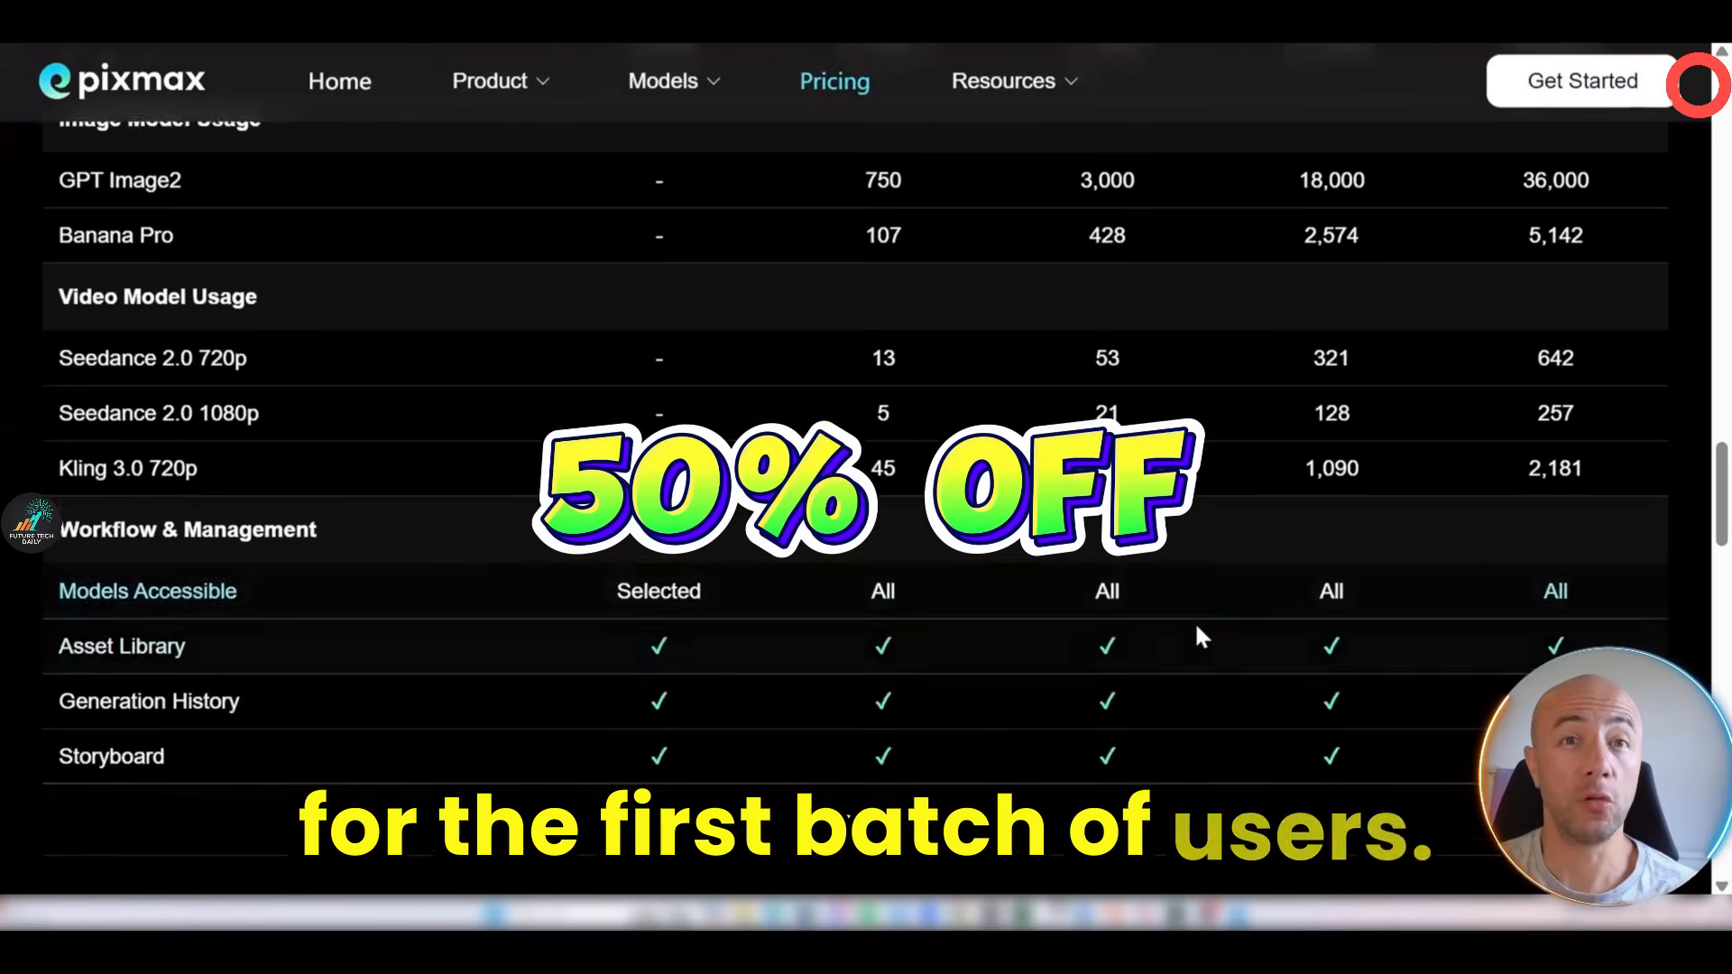
scroll(1198, 639, up, 12)
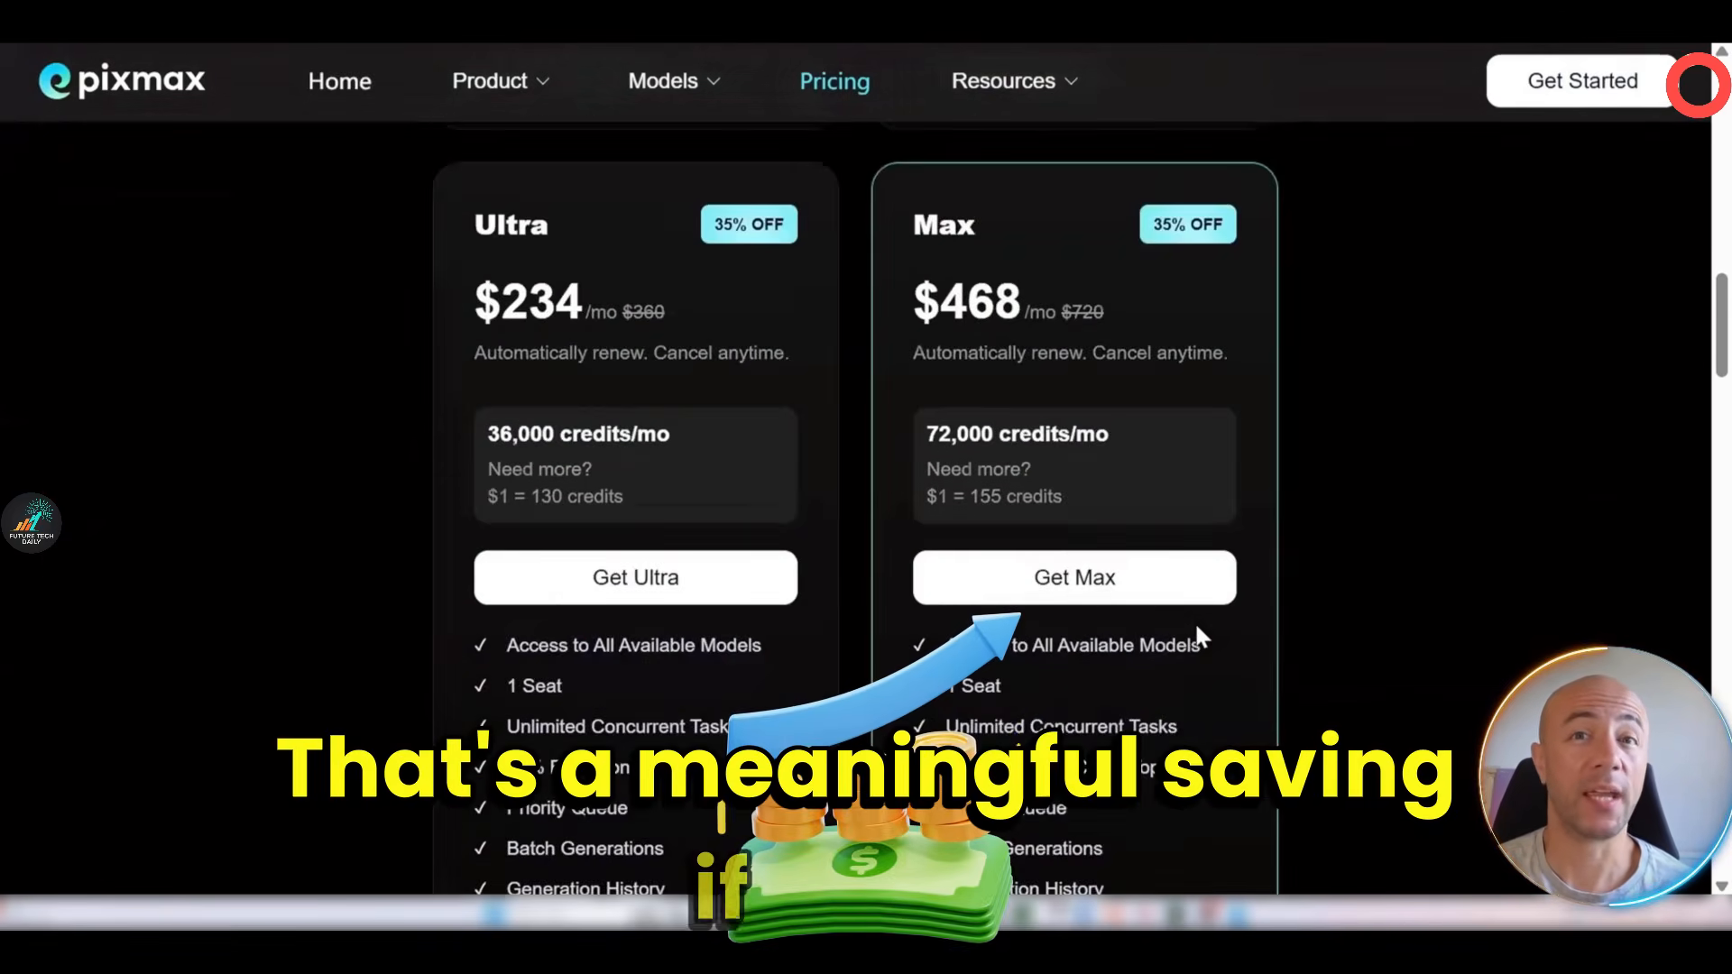
scroll(1196, 627, up, 8)
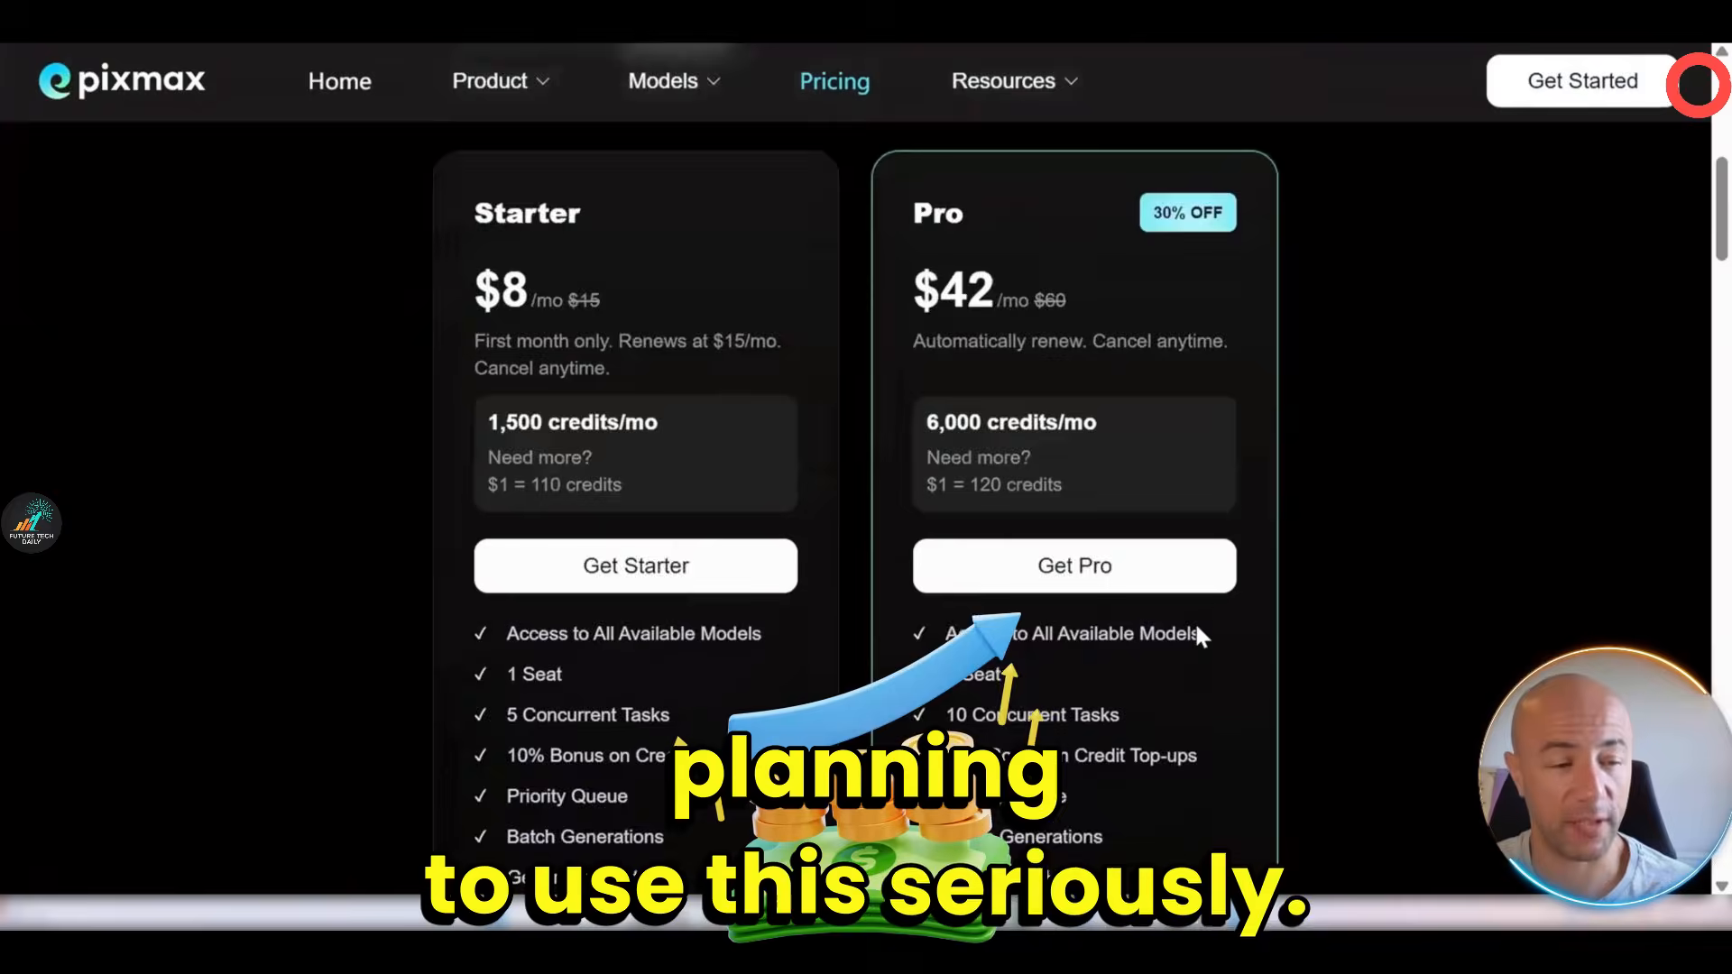